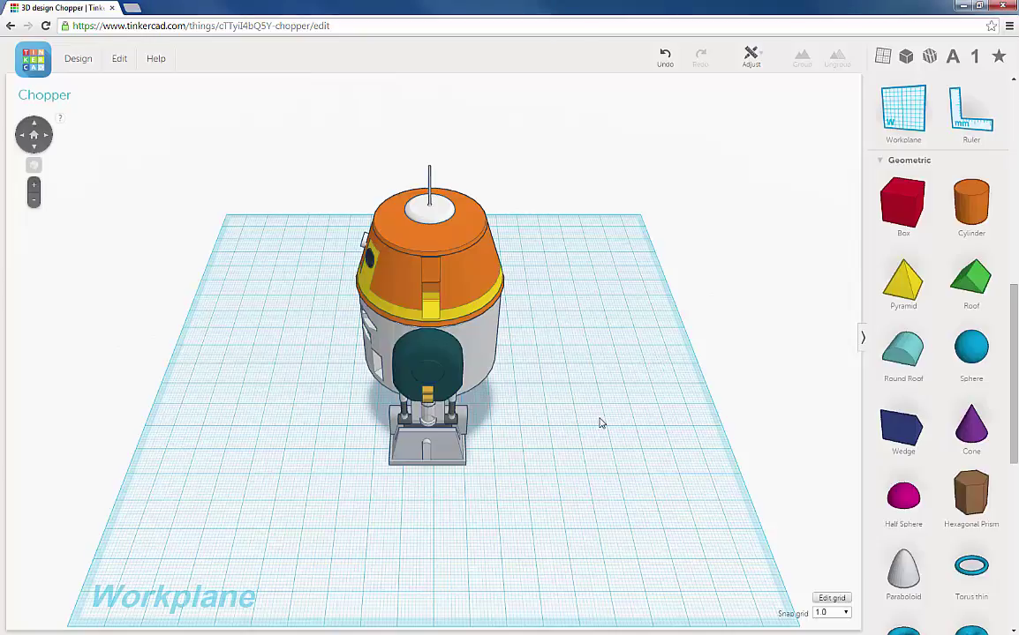
- Examine the lower front of the droid's body, especially the tall rectangular recess beside the dark green leg
right_drag(601, 423, 689, 330)
scroll(534, 339, up, 3)
scroll(533, 334, up, 3)
middle_drag(533, 335, 504, 392)
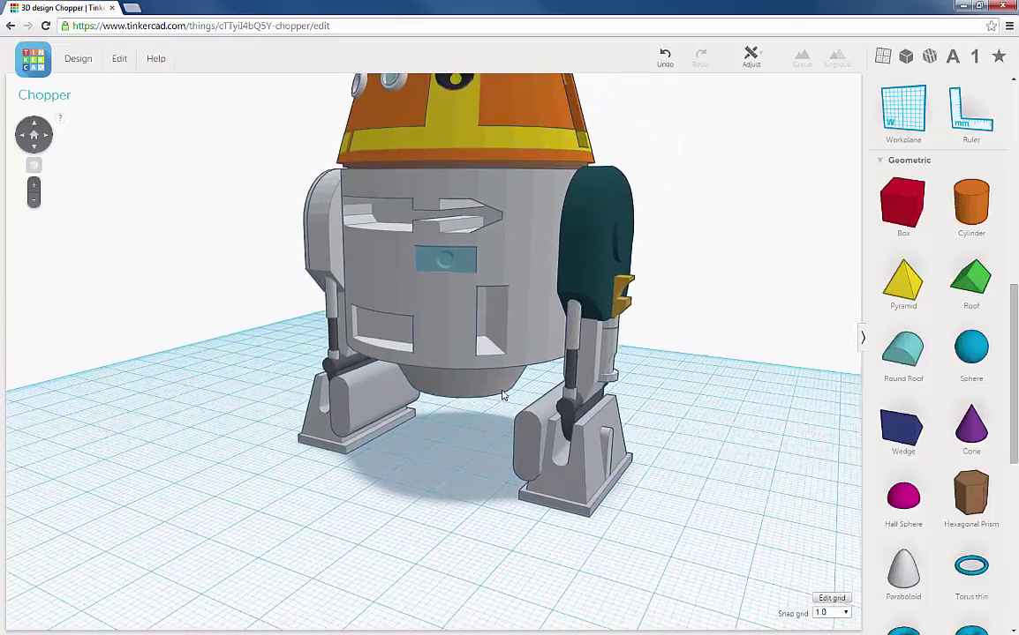
right_drag(512, 392, 469, 384)
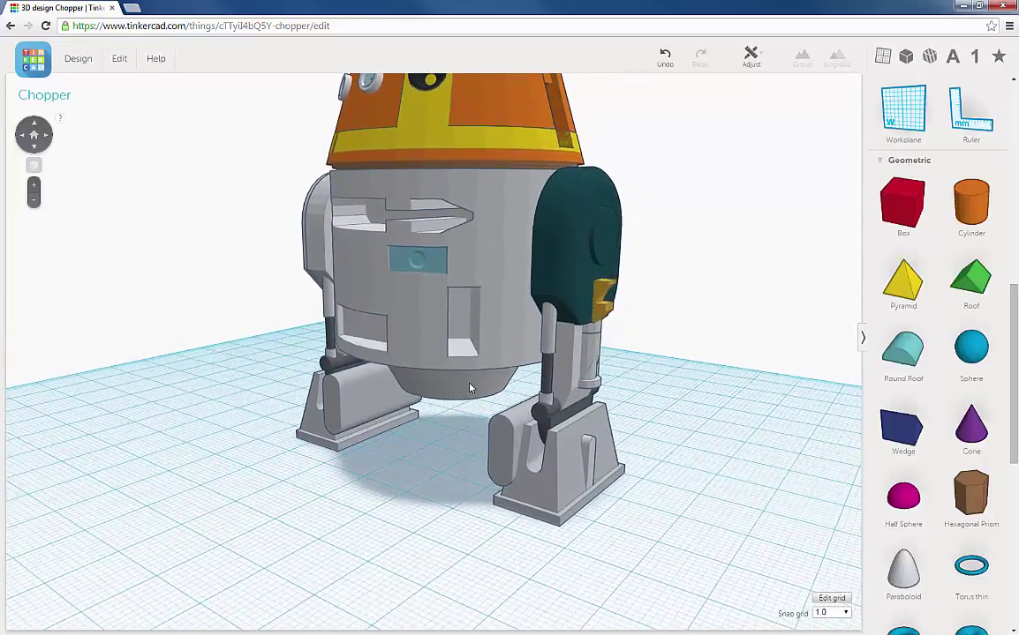
scroll(476, 368, up, 3)
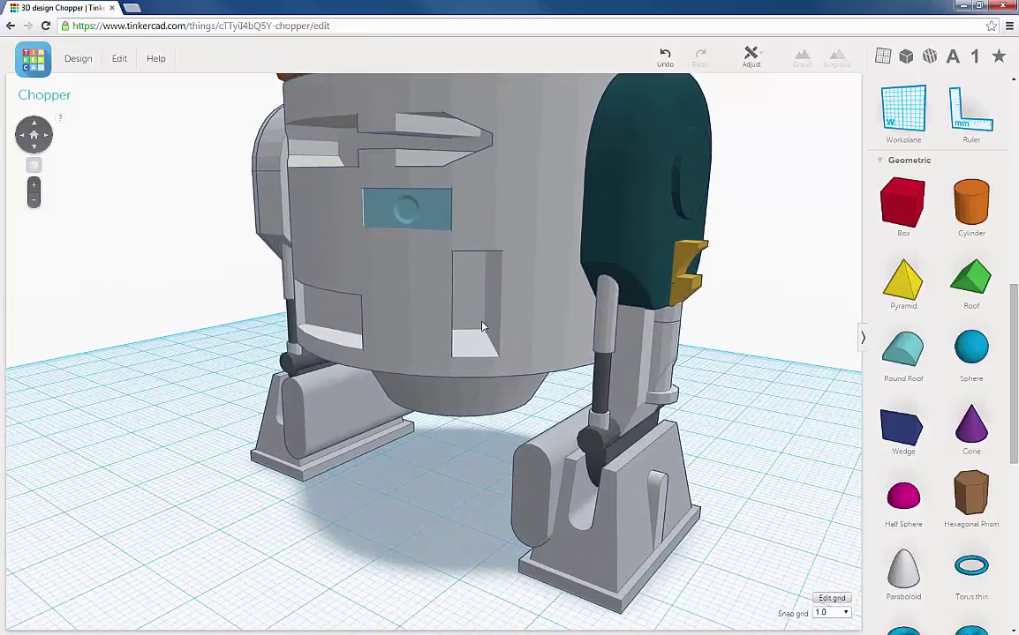
scroll(482, 327, up, 5)
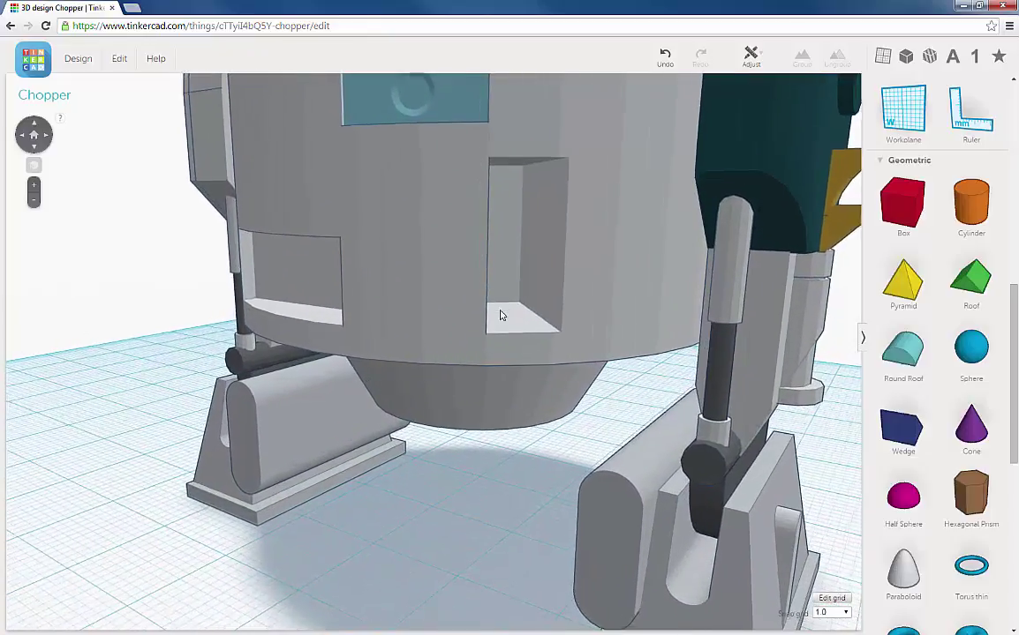
right_drag(500, 315, 492, 318)
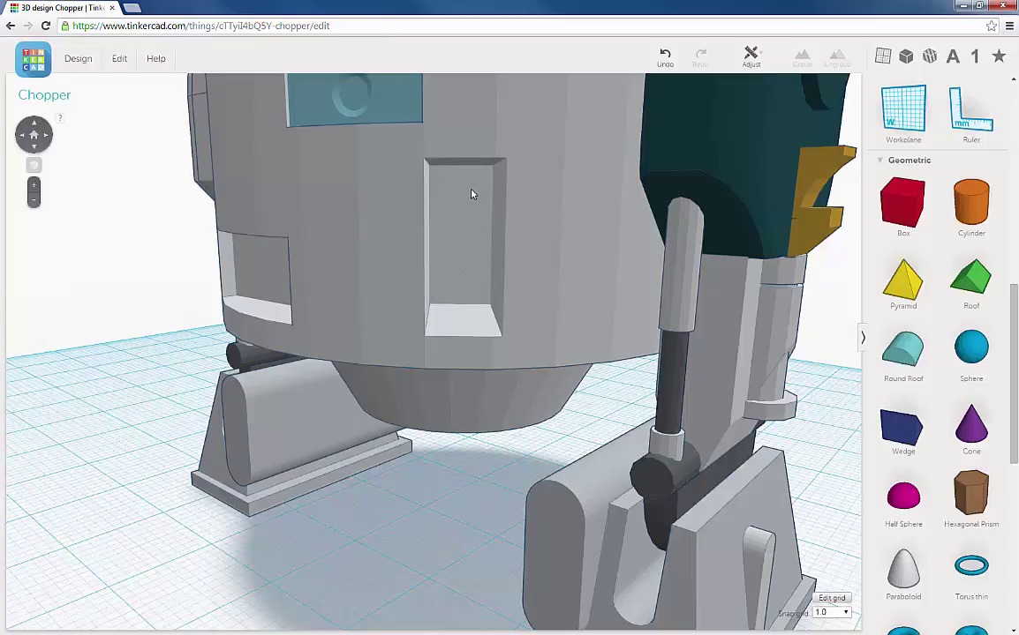
right_drag(483, 266, 494, 265)
right_drag(467, 327, 477, 351)
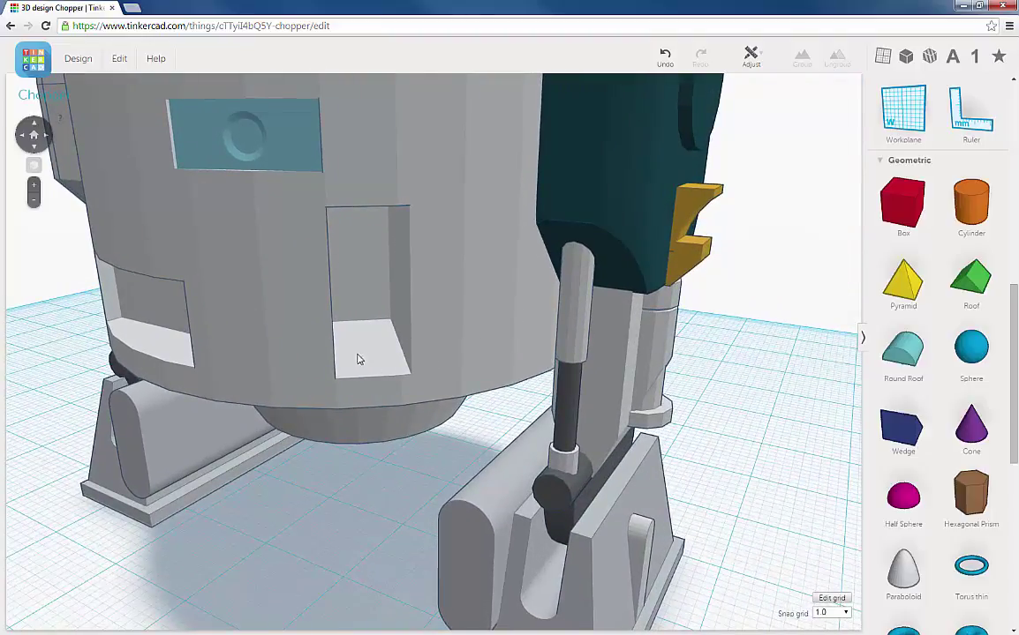
- Place the workplane on the floor of the tall front recess and add a cylinder there
click(913, 118)
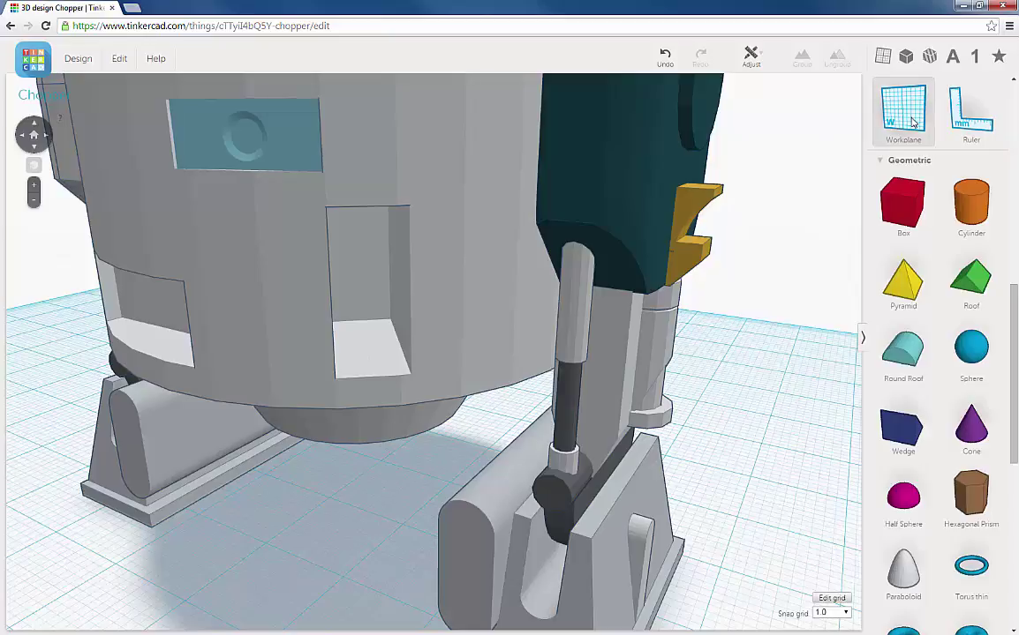
click(361, 355)
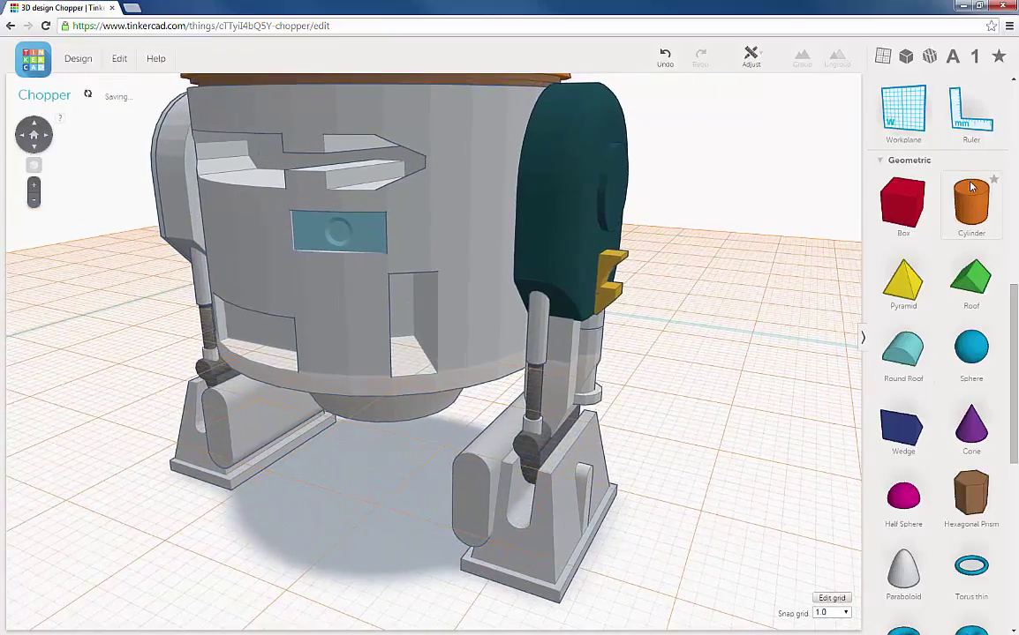
drag(977, 206, 393, 402)
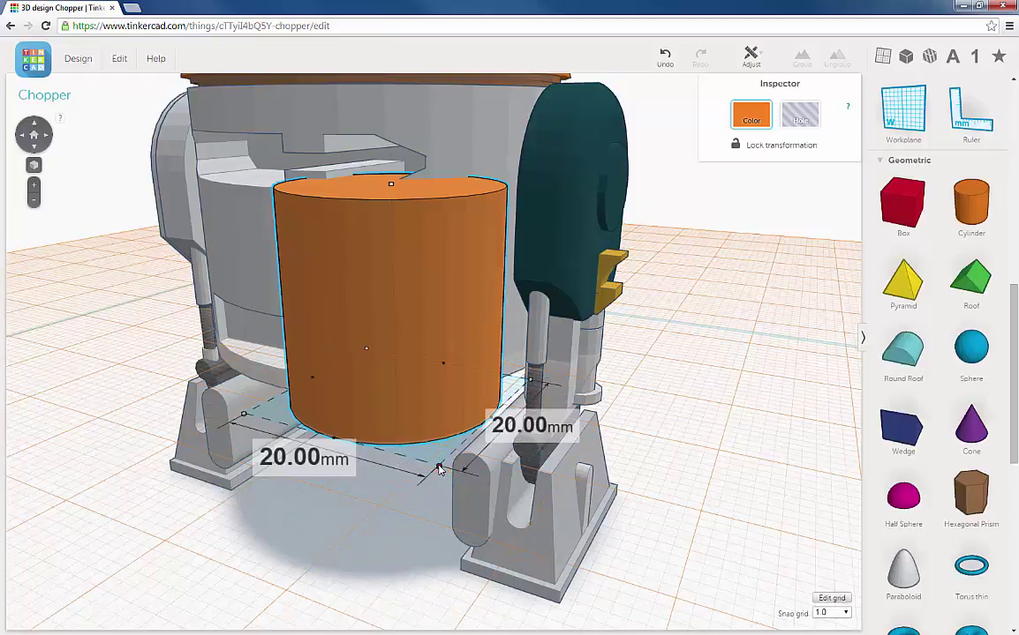
- Scale the cylinder down proportionally to a 5 mm base and shift it sideways to the recess opening
drag(440, 467, 376, 368)
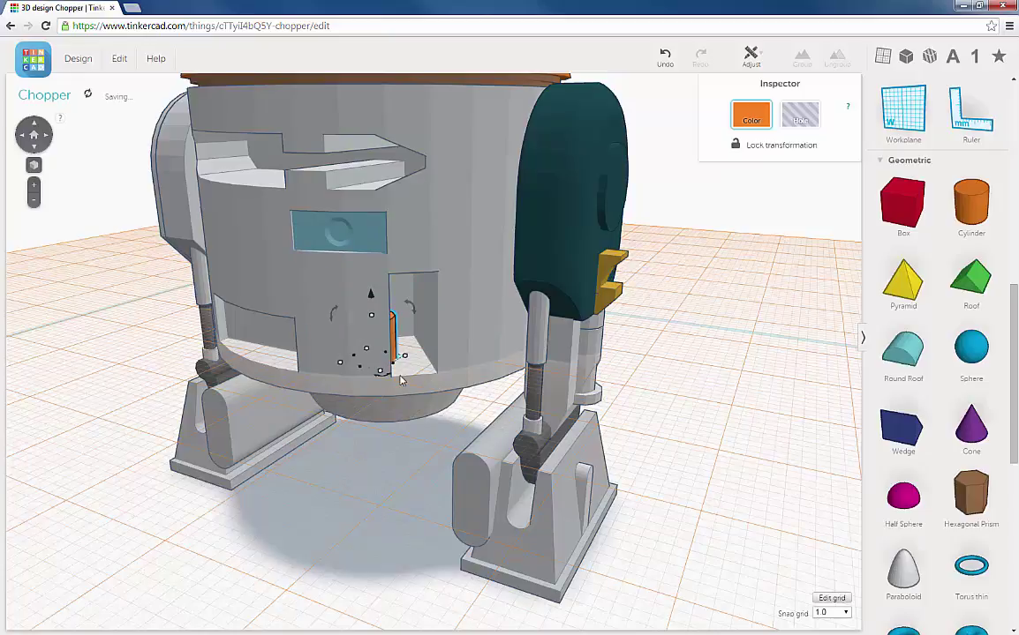
key(Right)
key(Right)
key(Right)
key(Right)
key(Right)
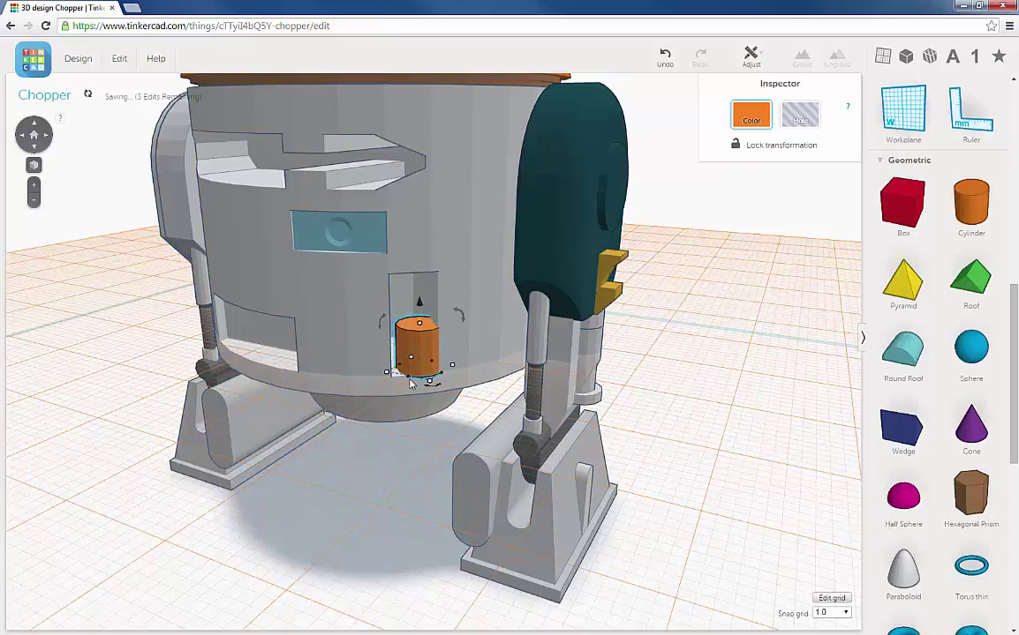
- Shrink the cylinder proportionally to a 2 mm base so it fits on the recess floor
scroll(411, 382, up, 6)
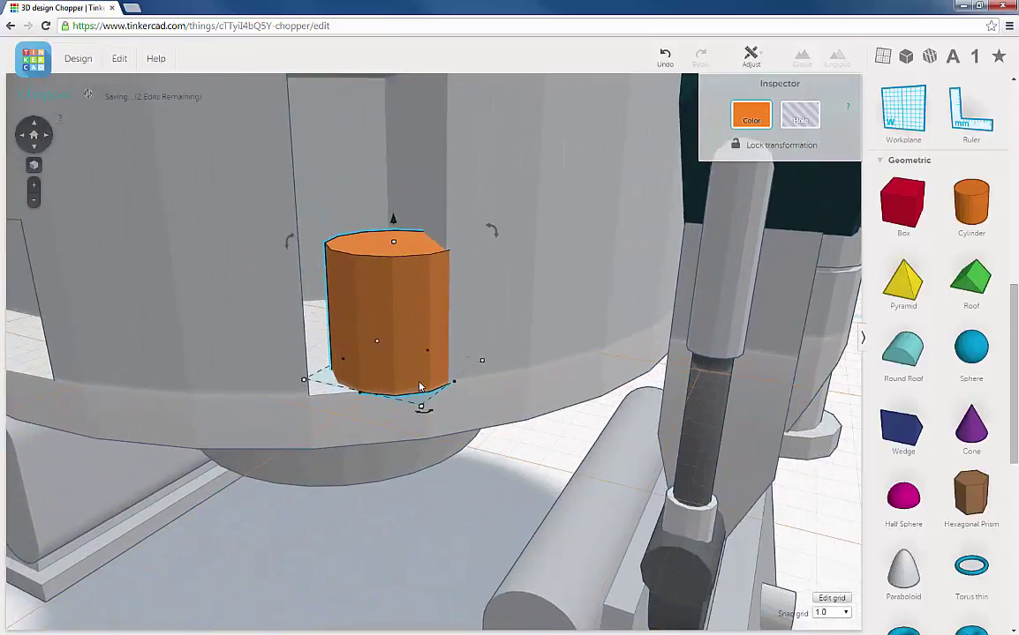
mouse_move(424, 412)
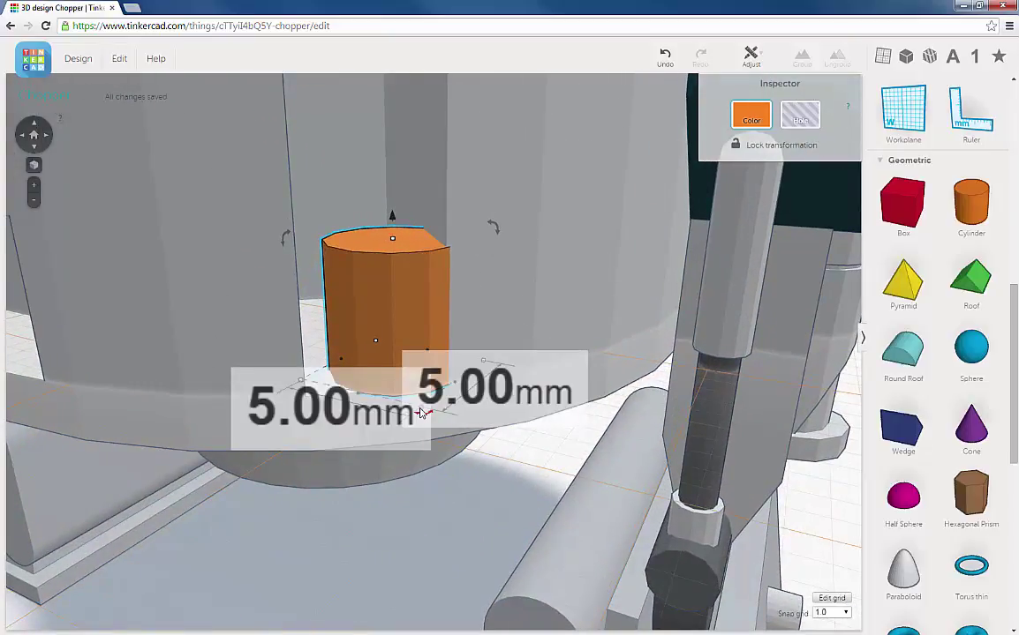
drag(412, 401, 387, 378)
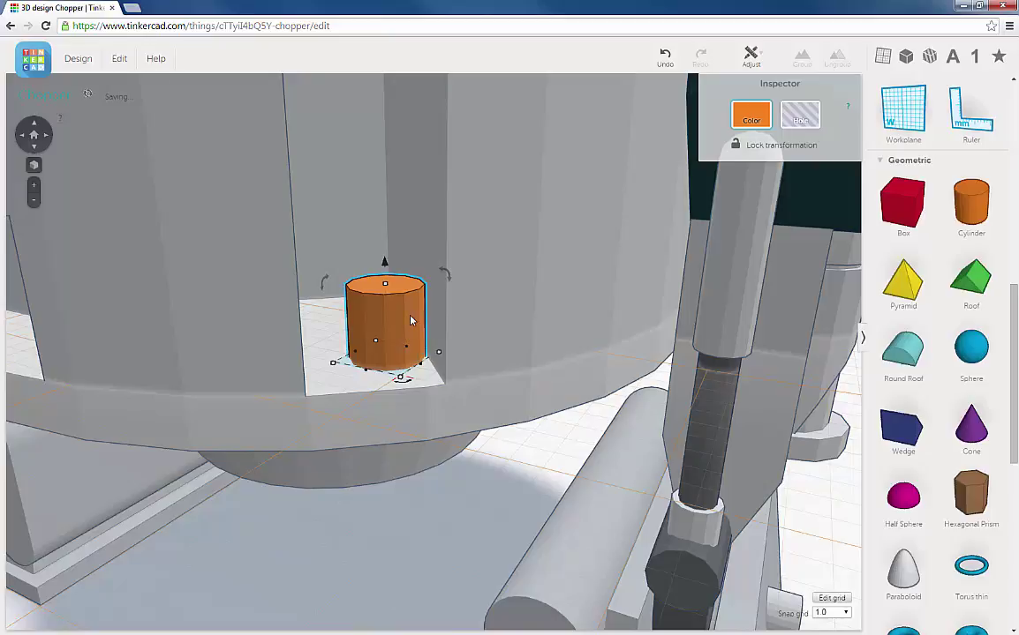
right_drag(403, 391, 465, 379)
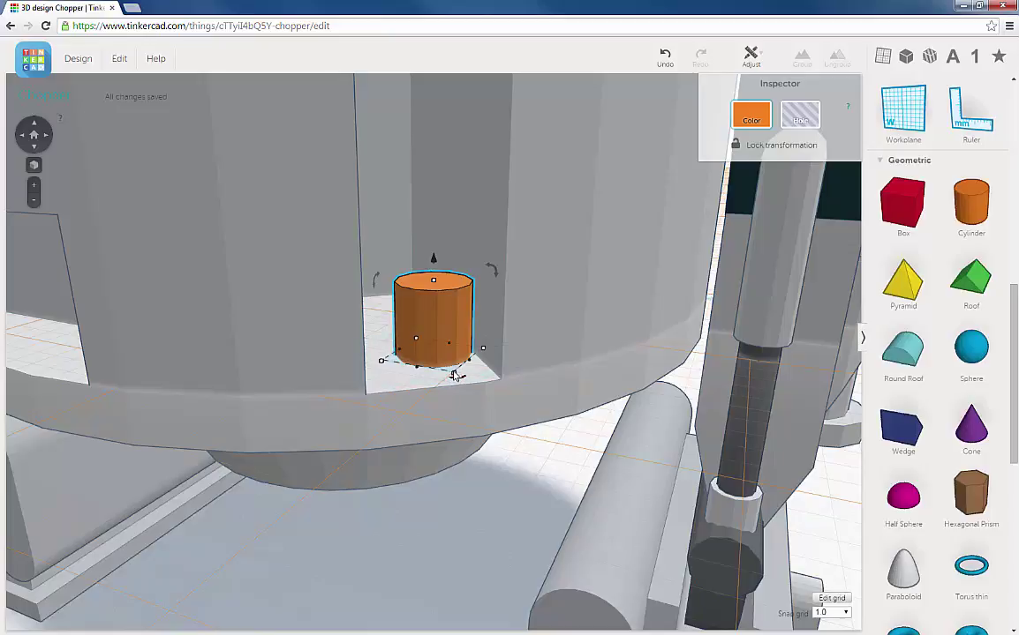
click(454, 374)
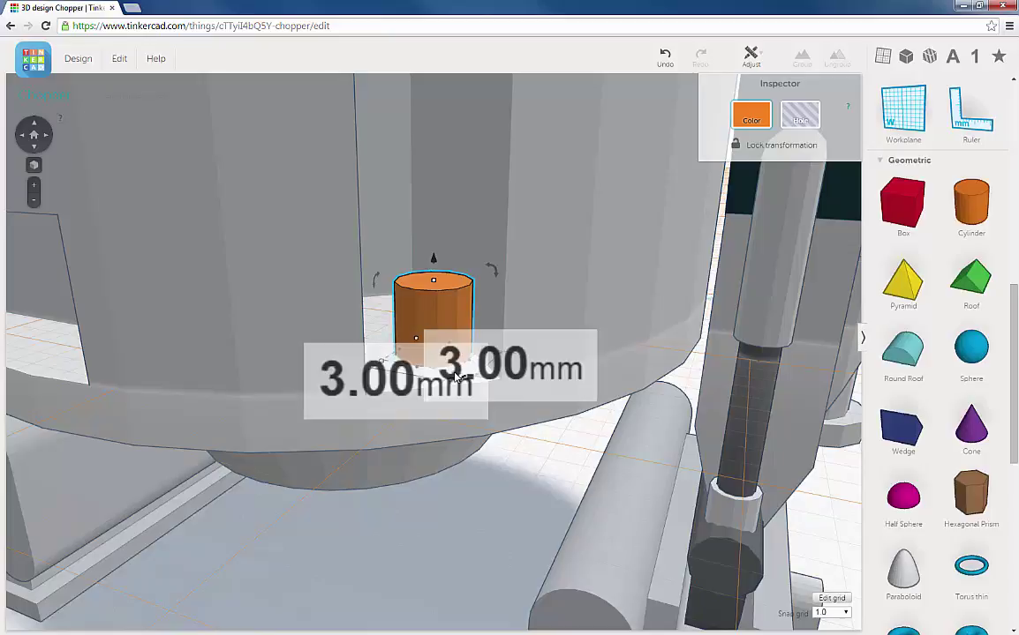
drag(450, 372, 445, 368)
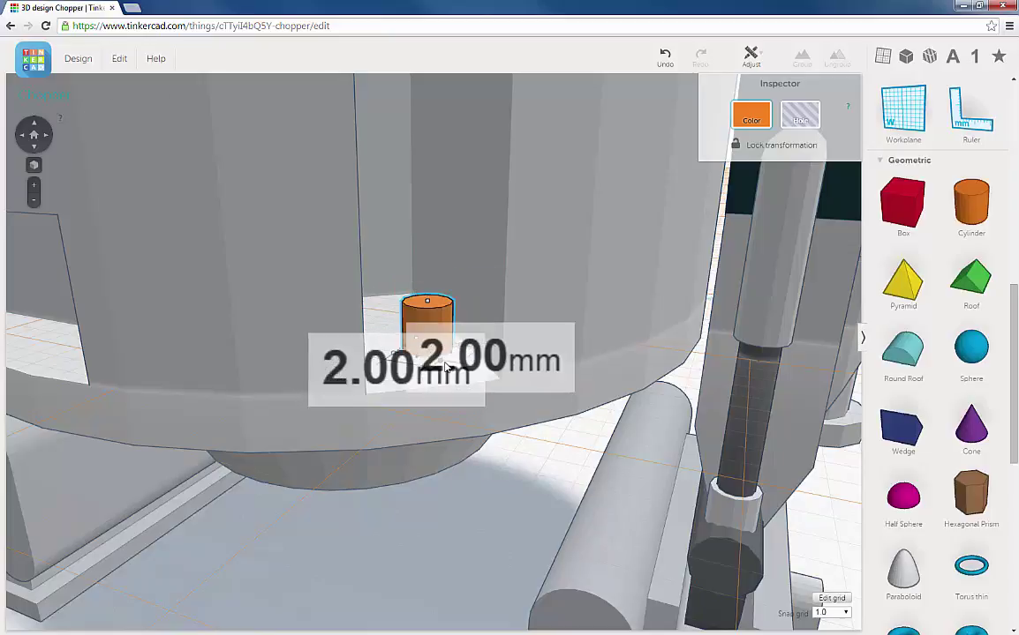
- Stretch the cylinder into a tall thin rod and raise it above the recess floor
right_drag(435, 355, 297, 293)
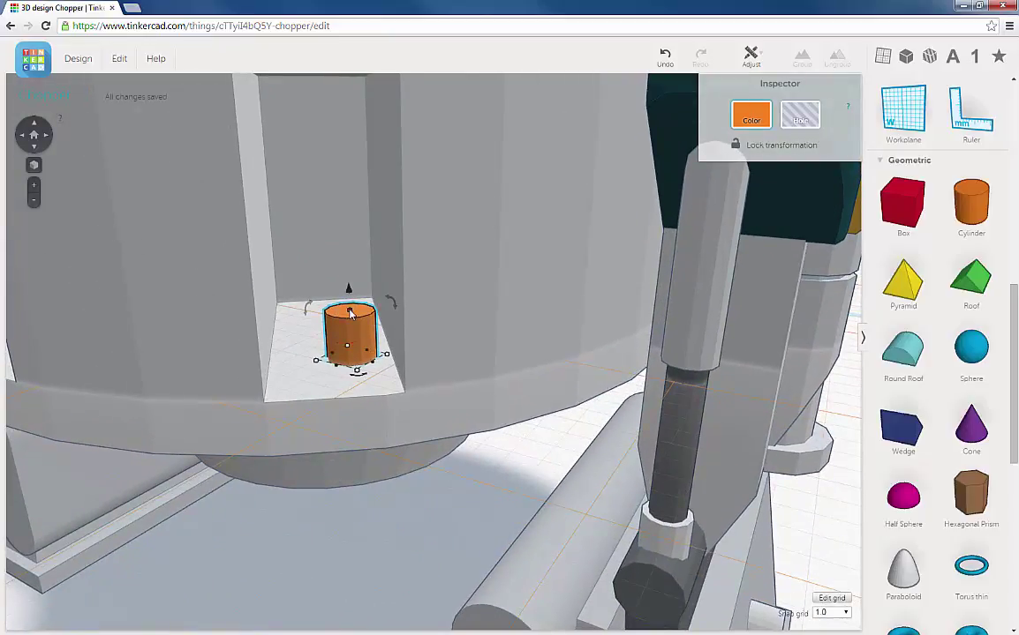
drag(349, 313, 359, 162)
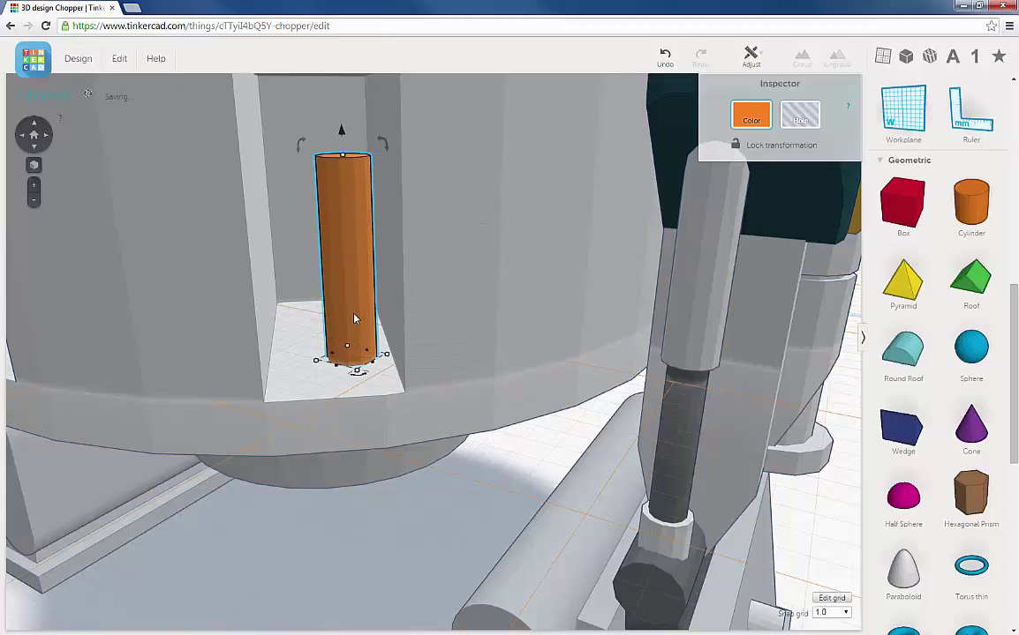
right_drag(353, 304, 376, 364)
mouse_move(378, 282)
drag(375, 277, 391, 196)
right_drag(357, 301, 373, 287)
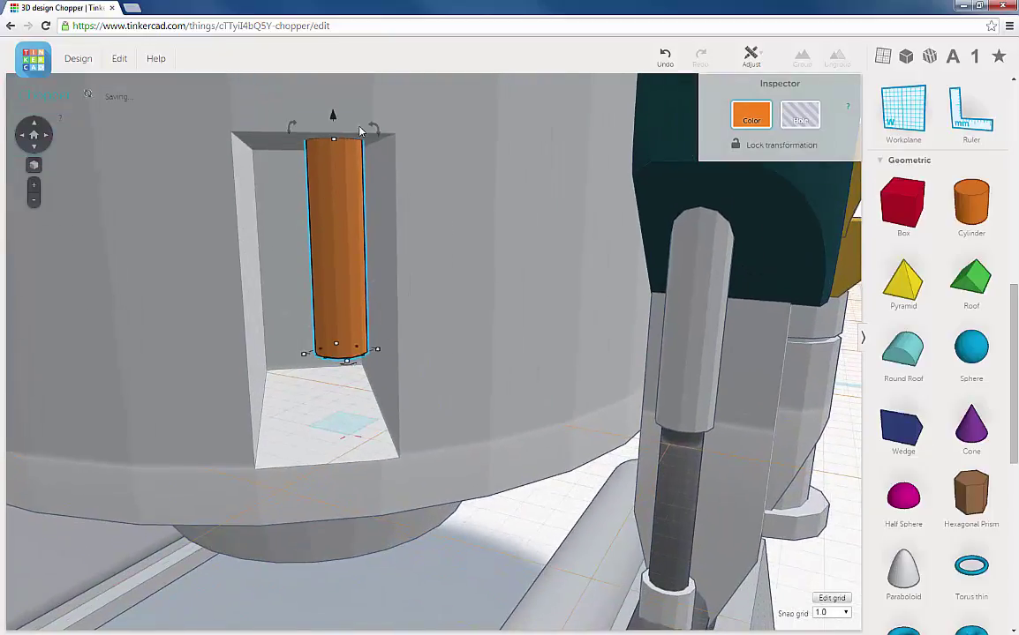
- Shorten the cylinder from its upper end to below 7 mm, leaving a gap beneath the recess's upper edge
drag(332, 143, 334, 173)
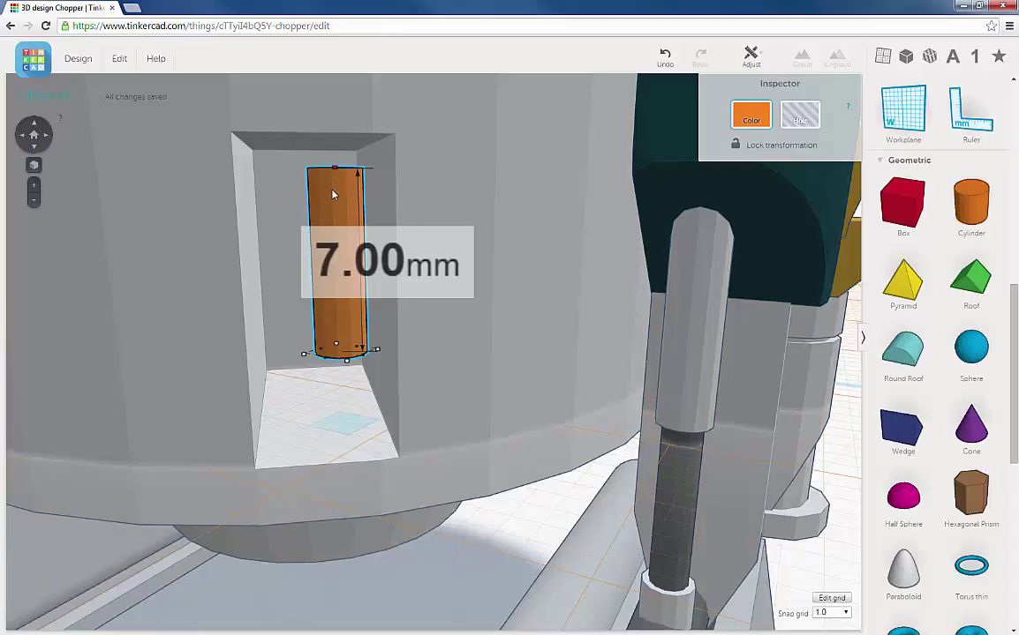
drag(333, 194, 340, 233)
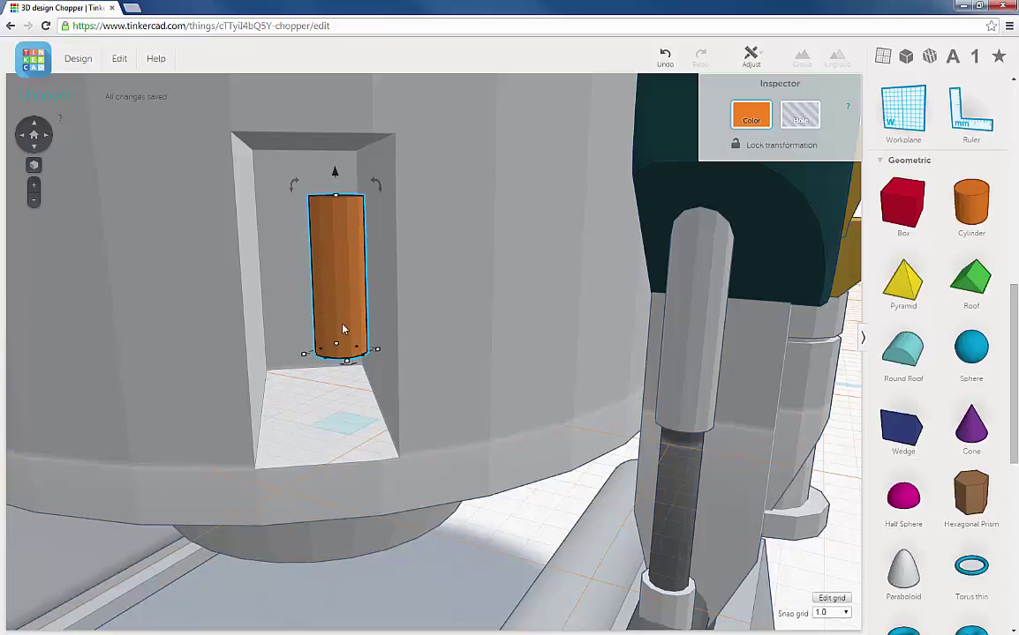
right_drag(342, 330, 341, 339)
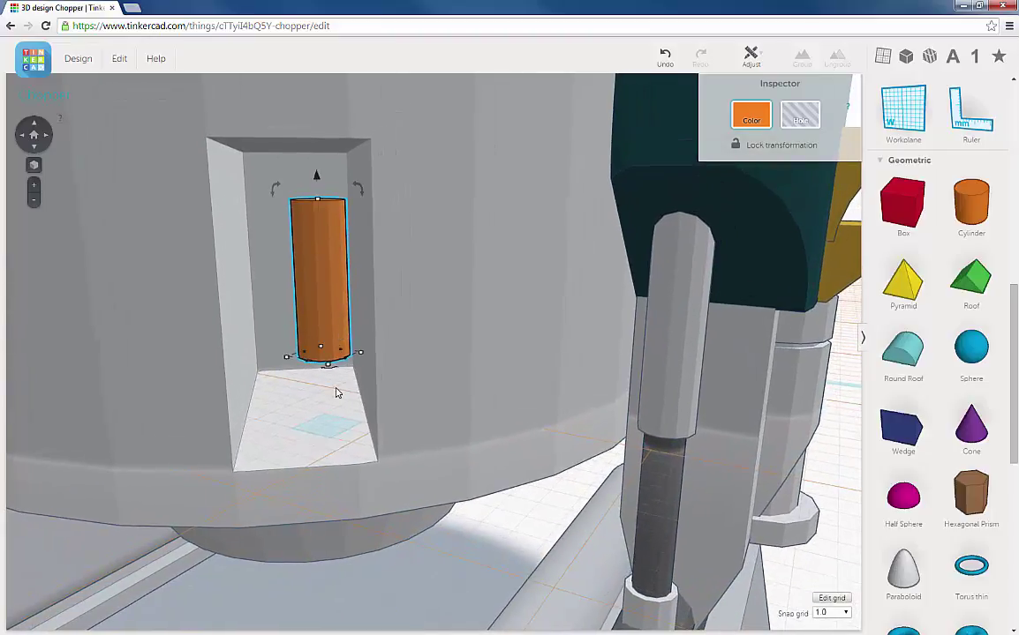
- Nudge the cylinder one snap sideways, then move it 1 mm horizontally to position it inside the recess
key(Right)
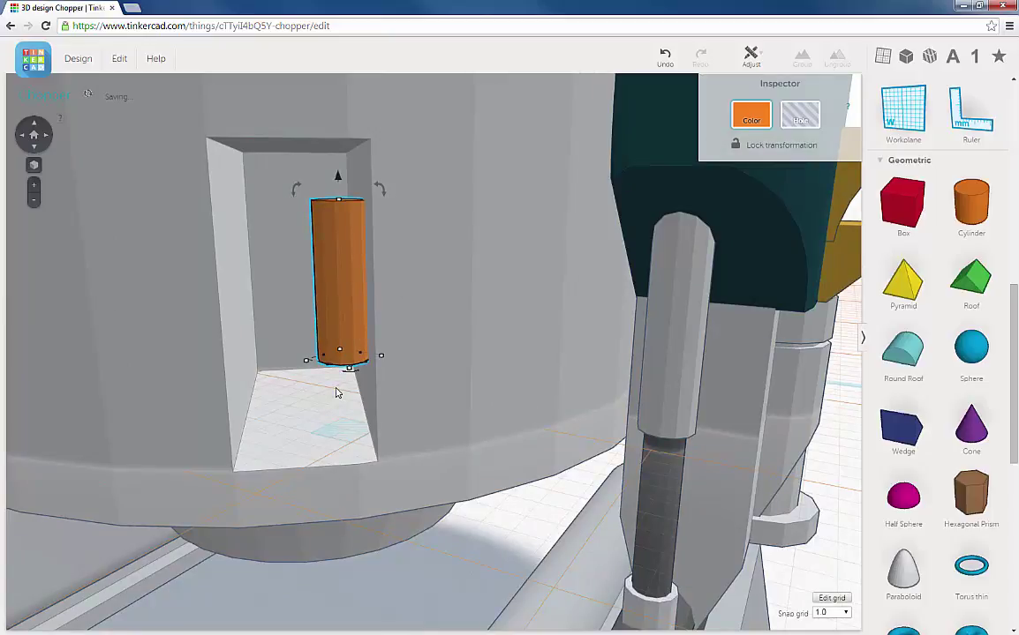
right_drag(341, 390, 345, 415)
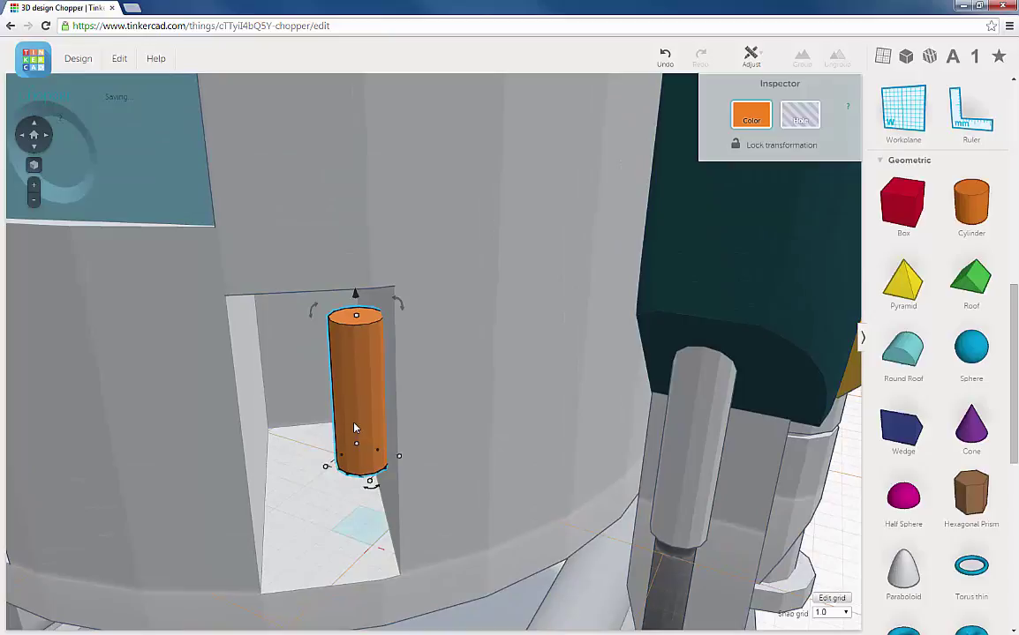
drag(354, 430, 339, 433)
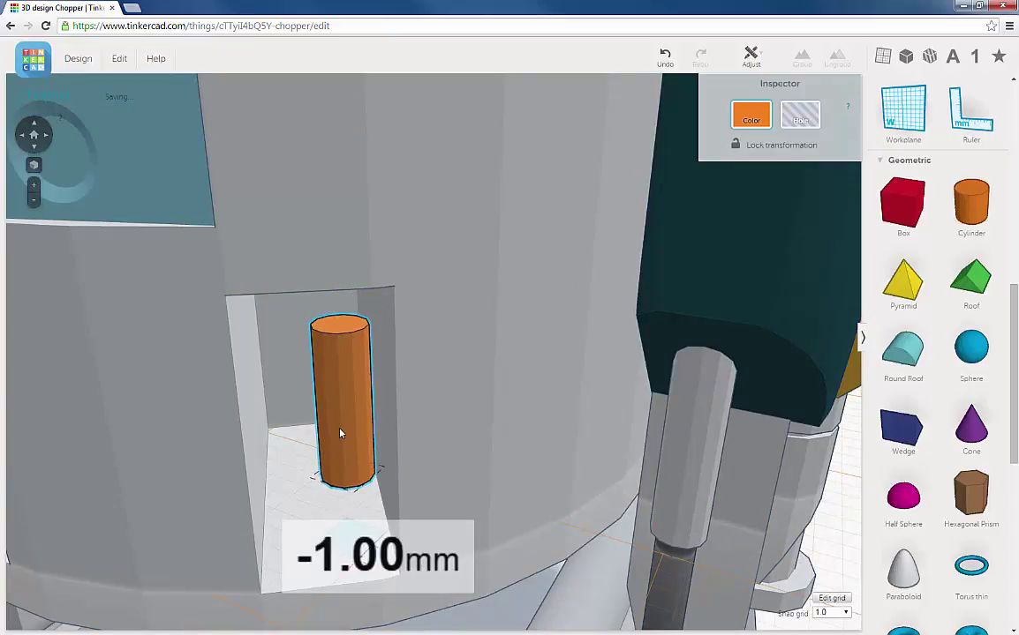
- Recolour the cylinder with the dark blue preset
right_drag(340, 433, 631, 220)
click(750, 124)
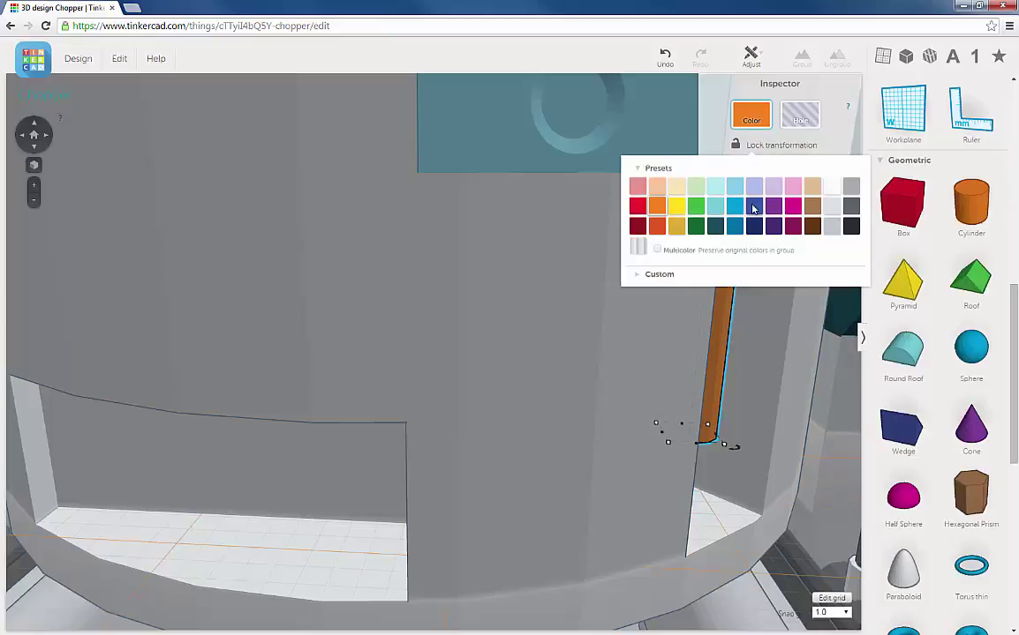
click(752, 208)
key(f)
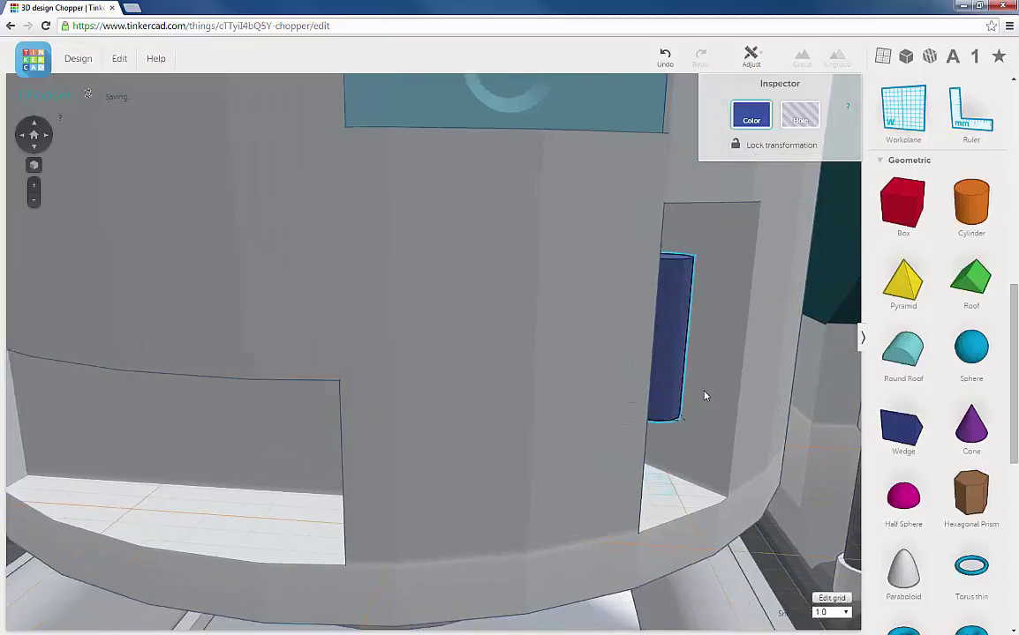
right_drag(693, 399, 660, 395)
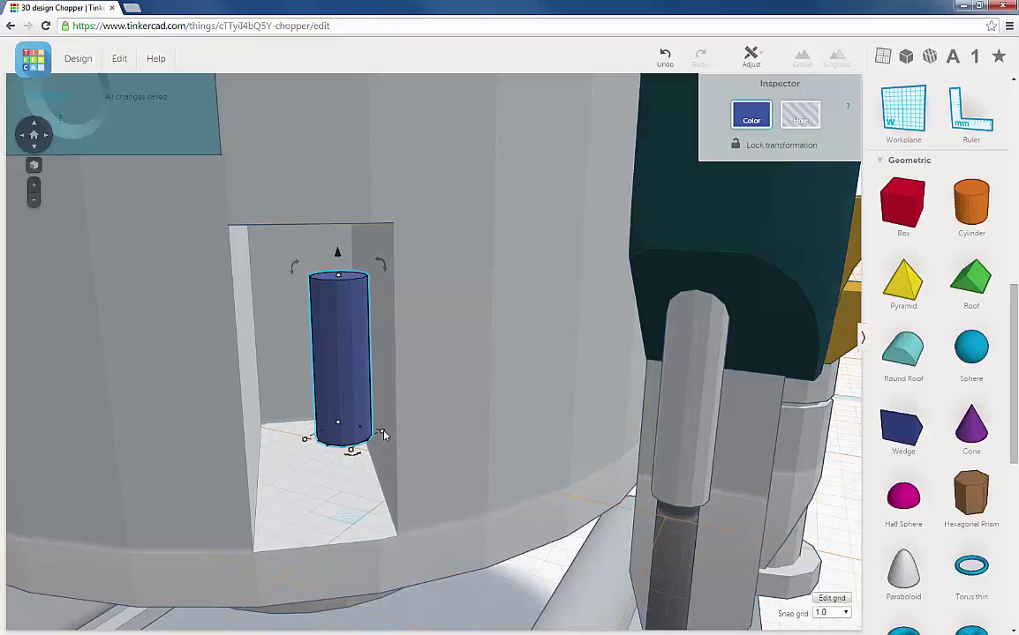
mouse_move(383, 435)
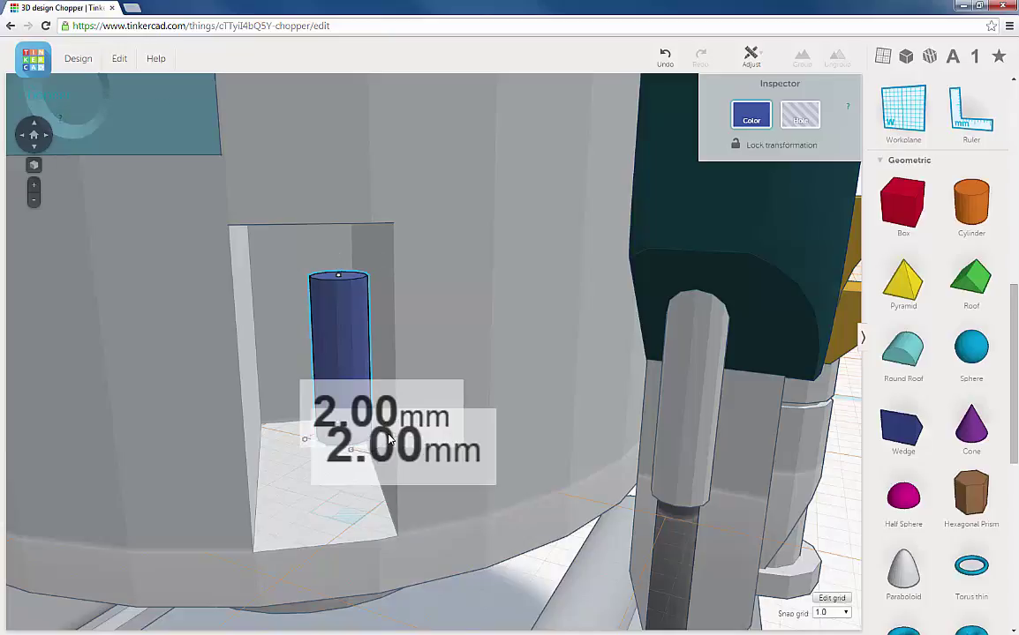
drag(394, 441, 399, 446)
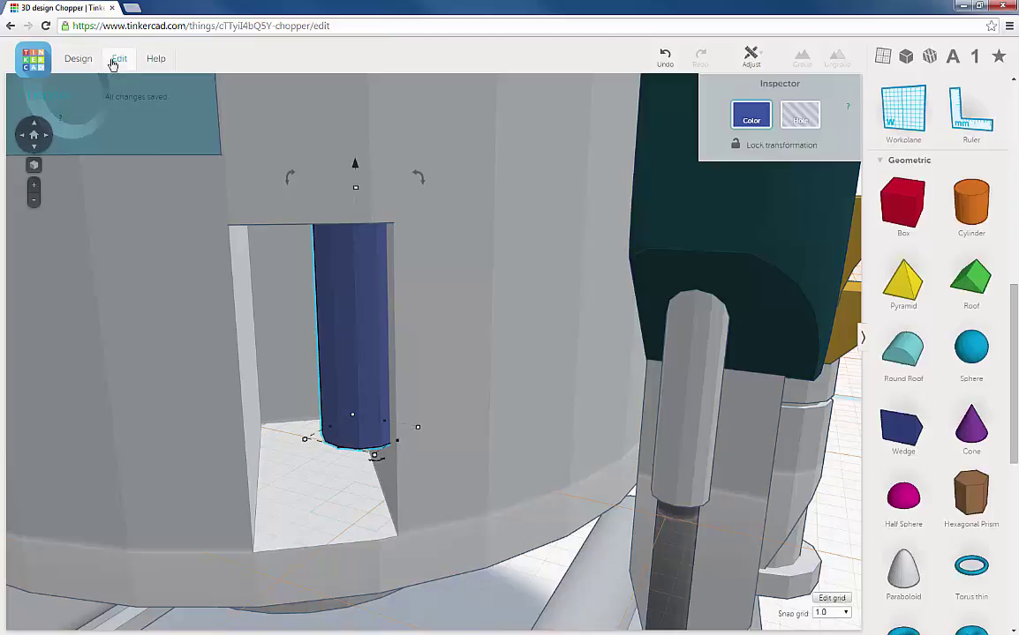
click(112, 61)
key(ctrl+z)
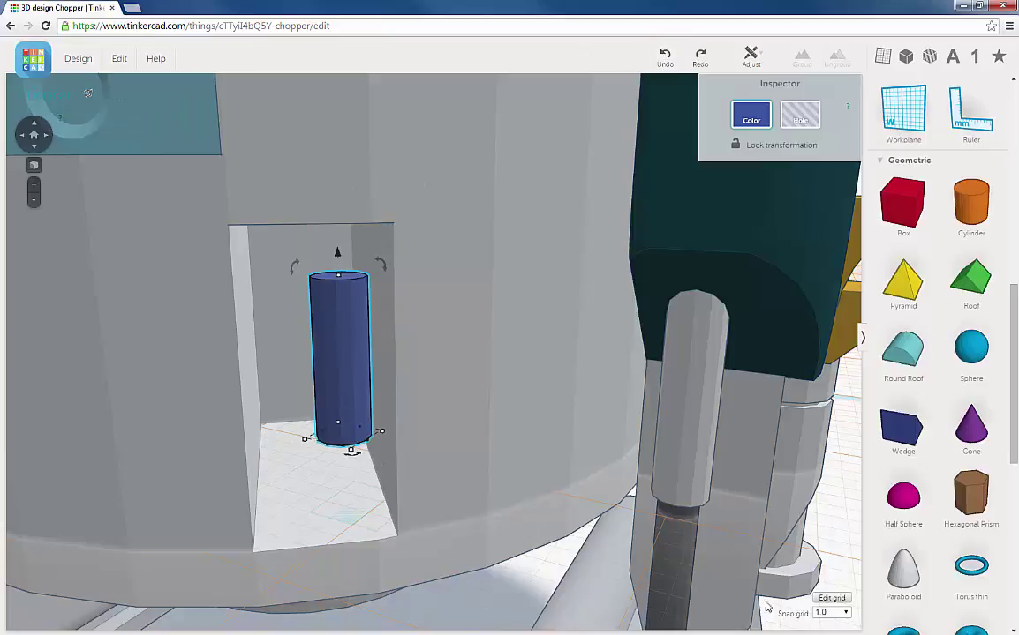
- Set the snap grid to 0.25
click(845, 613)
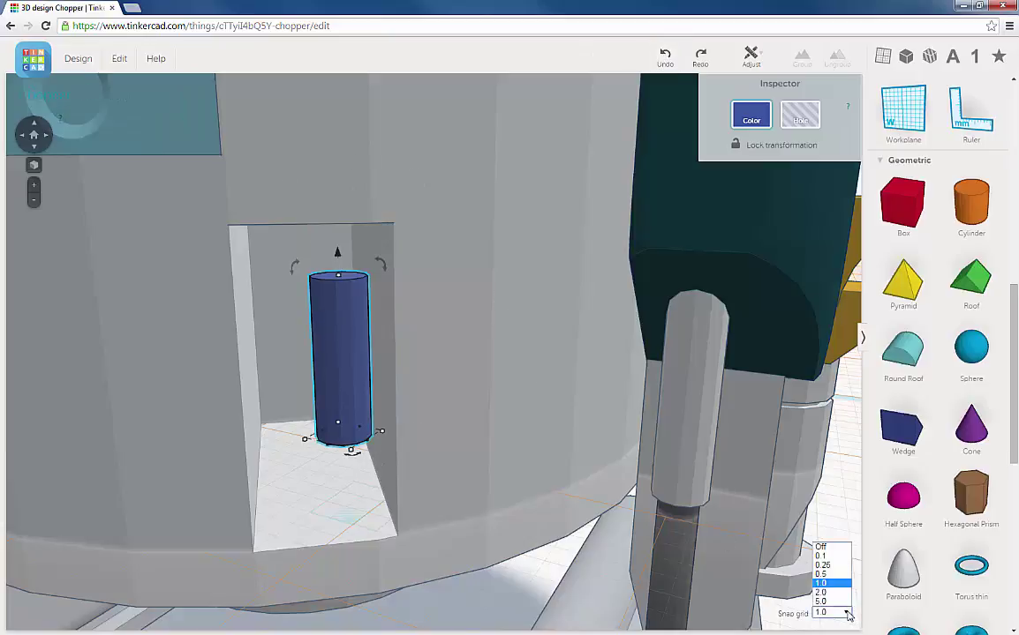
click(824, 565)
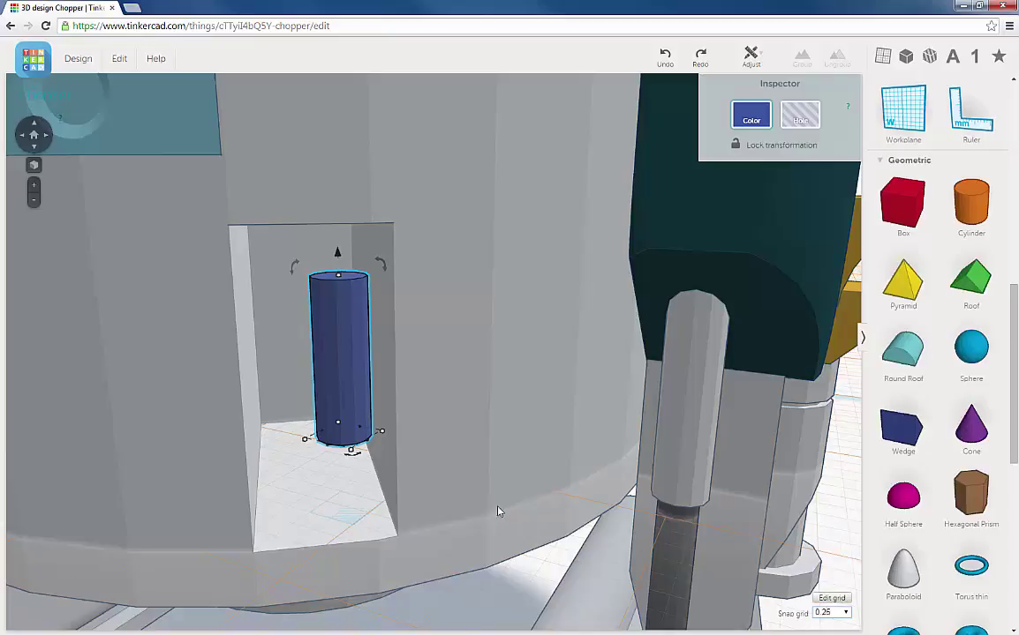
shift+click(383, 434)
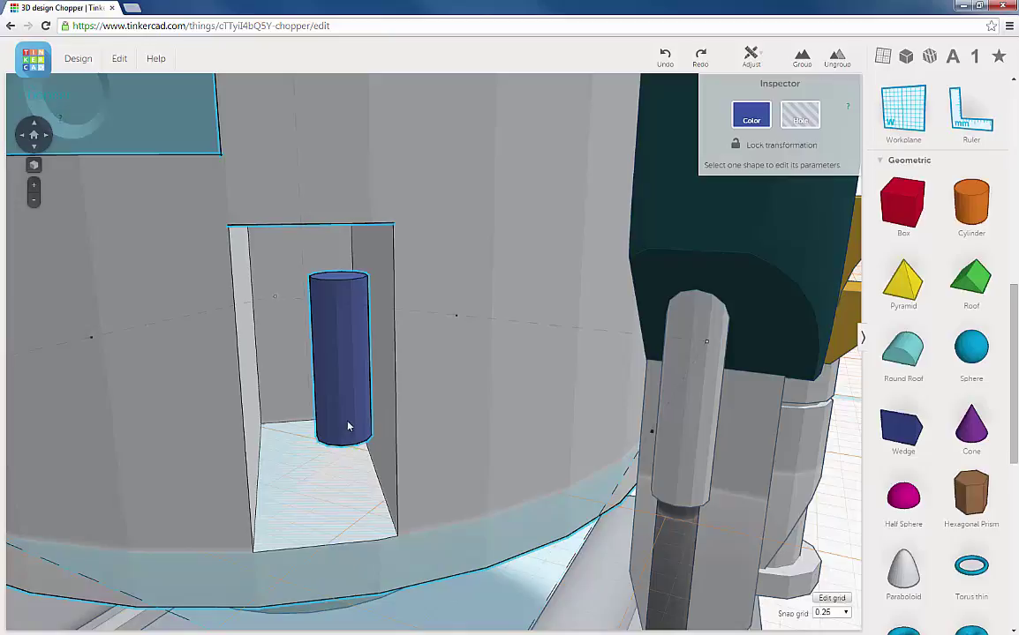
- Select only the blue cylinder in the recess and widen its footprint slightly from one base corner
click(543, 514)
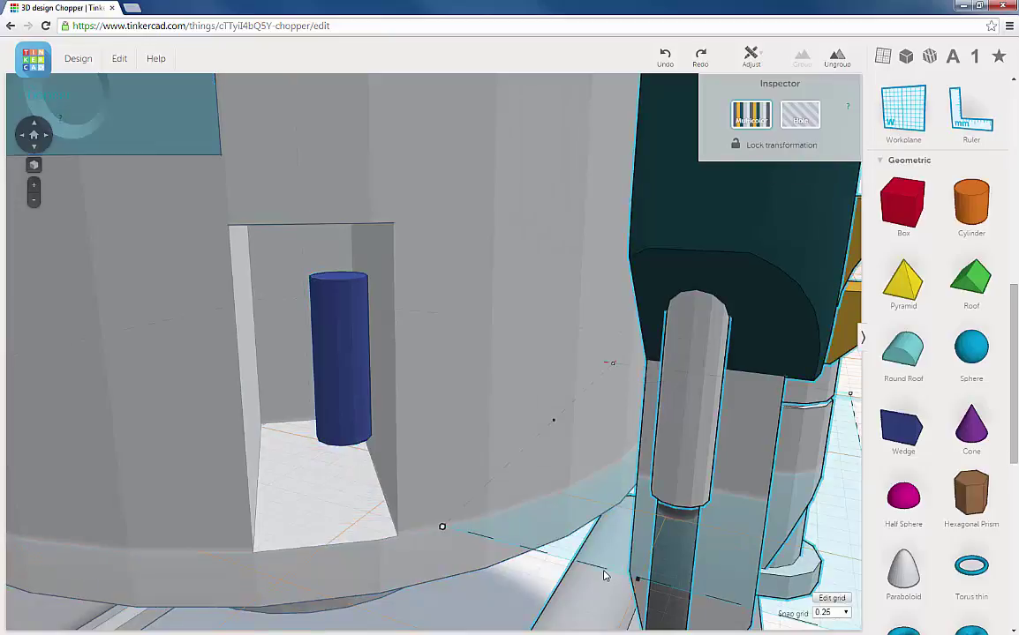
click(512, 598)
click(354, 406)
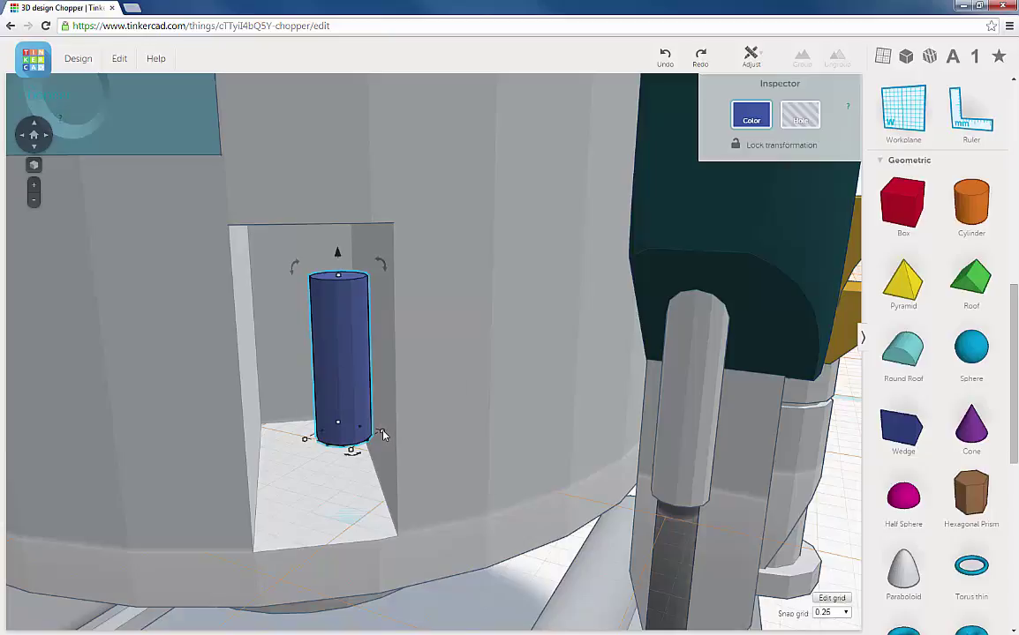
drag(384, 435, 389, 441)
right_drag(357, 391, 359, 367)
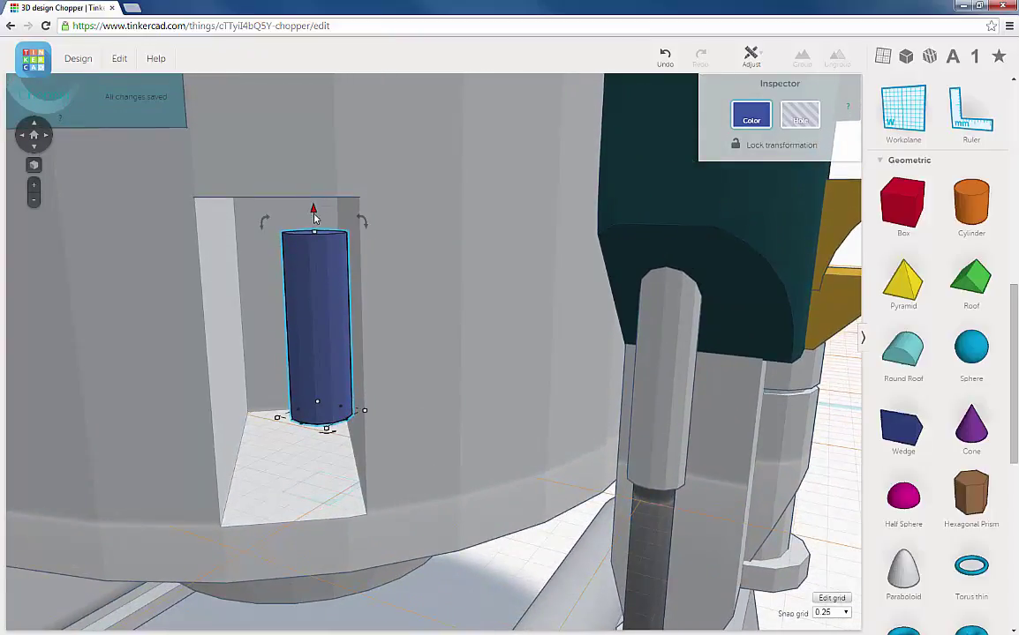
- Lower the blue cylinder inside the recess to 2.25 mm above the workplane
mouse_move(314, 217)
drag(314, 211, 318, 238)
right_drag(351, 339, 350, 330)
right_drag(339, 279, 341, 293)
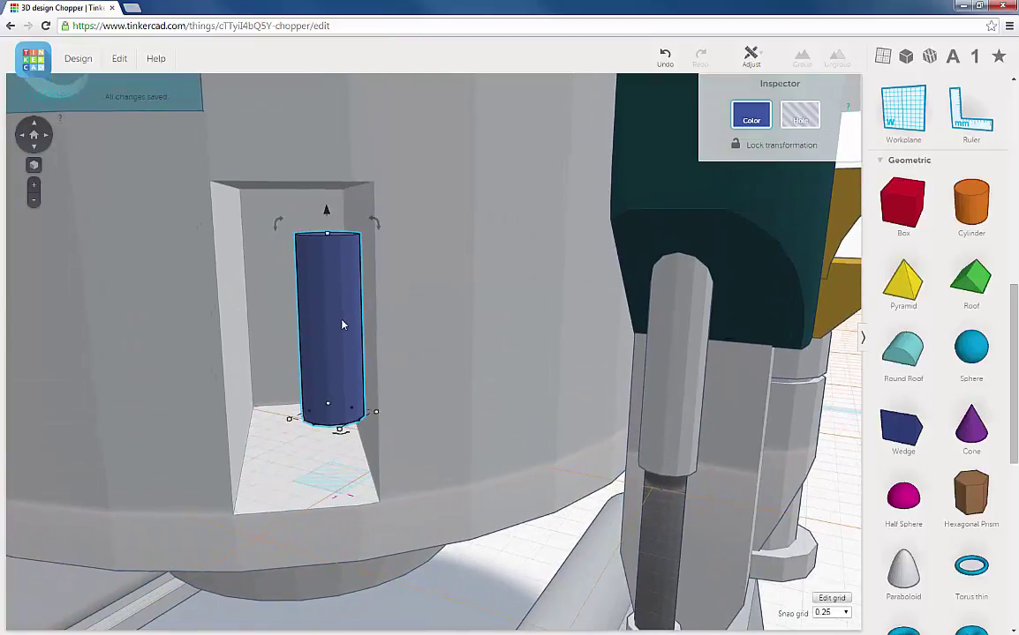
- Duplicate the blue cylinder in place
click(118, 63)
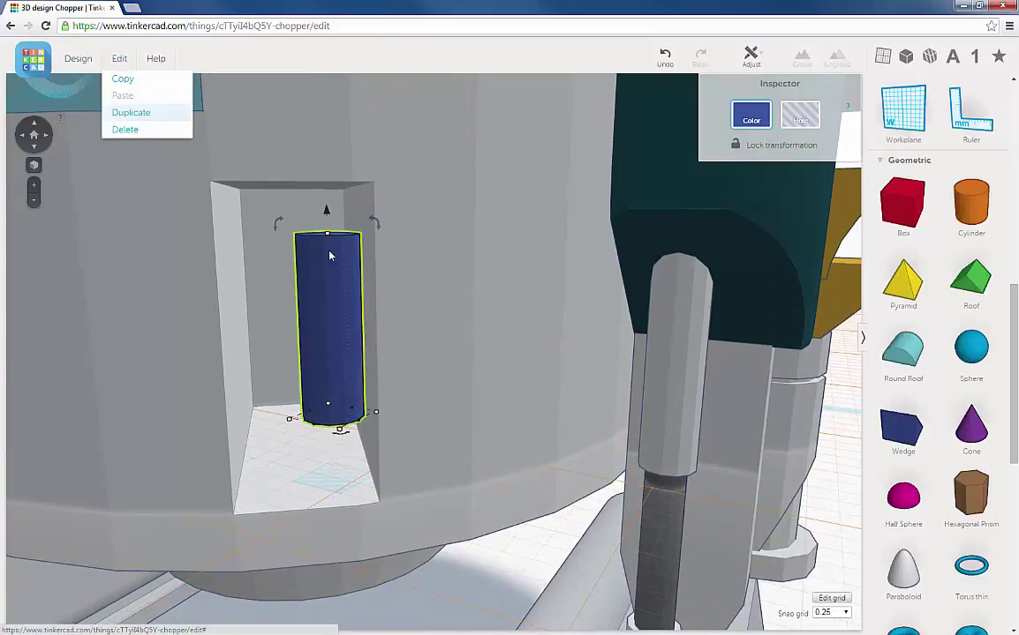
click(136, 114)
right_drag(404, 339, 408, 347)
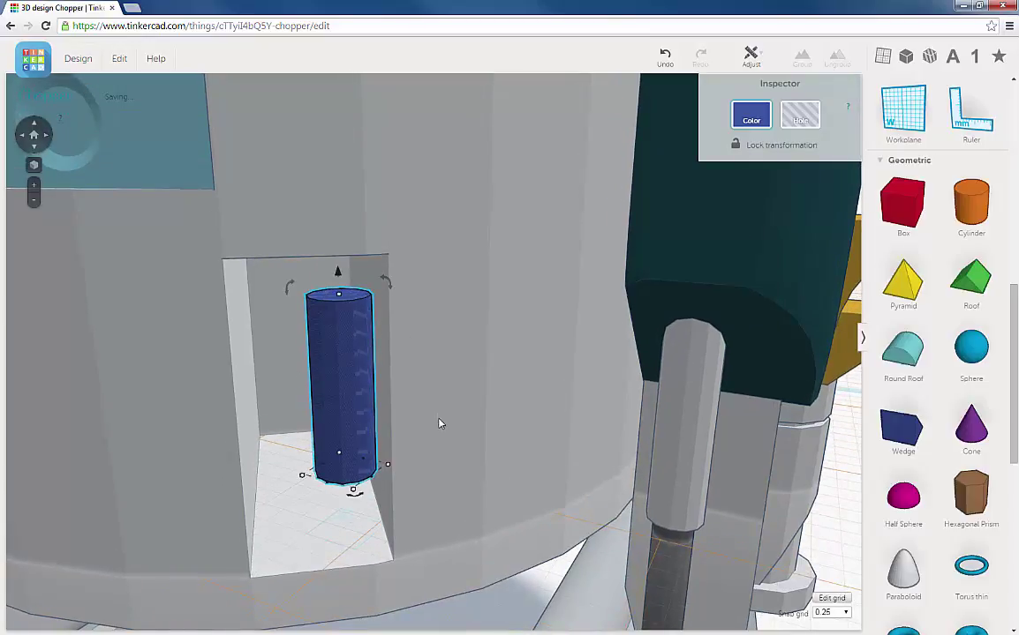
click(361, 465)
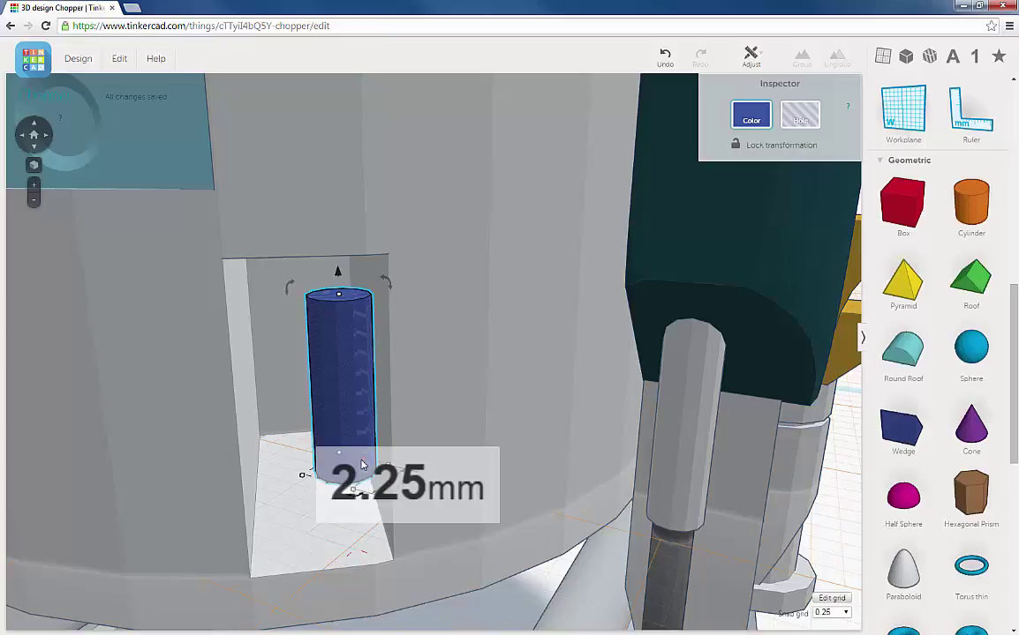
- Nudge the duplicate sideways in snap increments until it stands side by side with the original cylinder in the recess
key(Left)
key(Left)
key(Left)
key(Left)
key(Left)
key(Left)
key(Left)
key(Left)
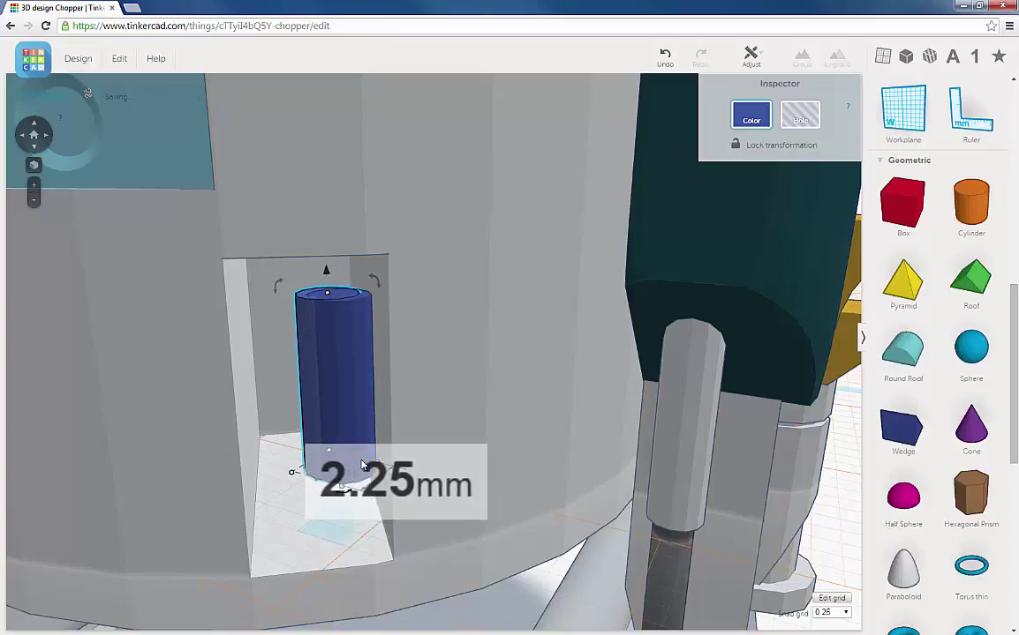
key(Left)
key(Left)
key(Left)
key(Left)
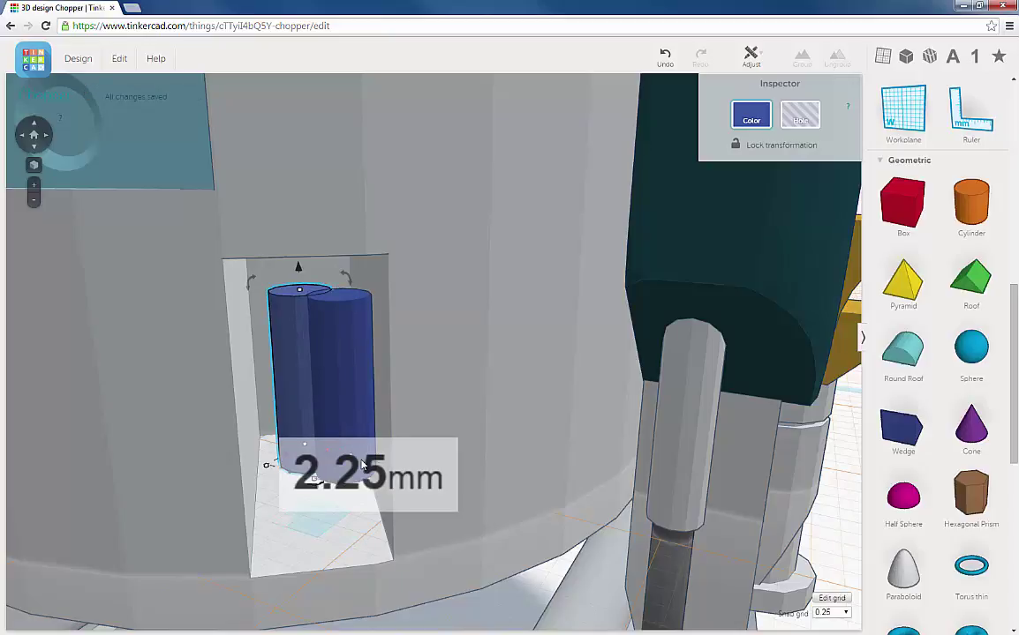
key(Left)
key(Left)
key(Left)
key(Left)
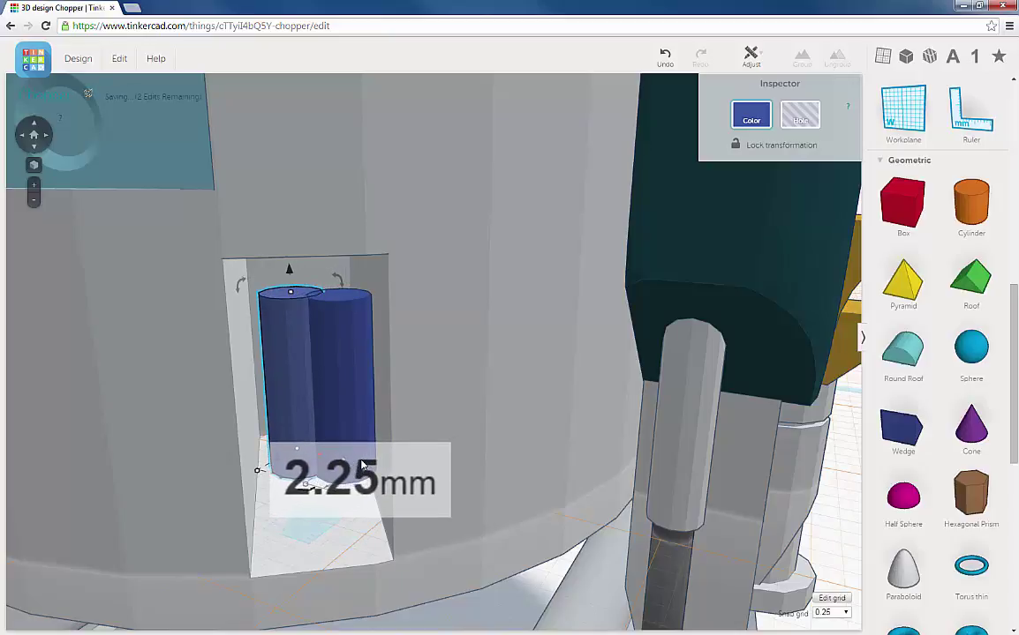
key(Left)
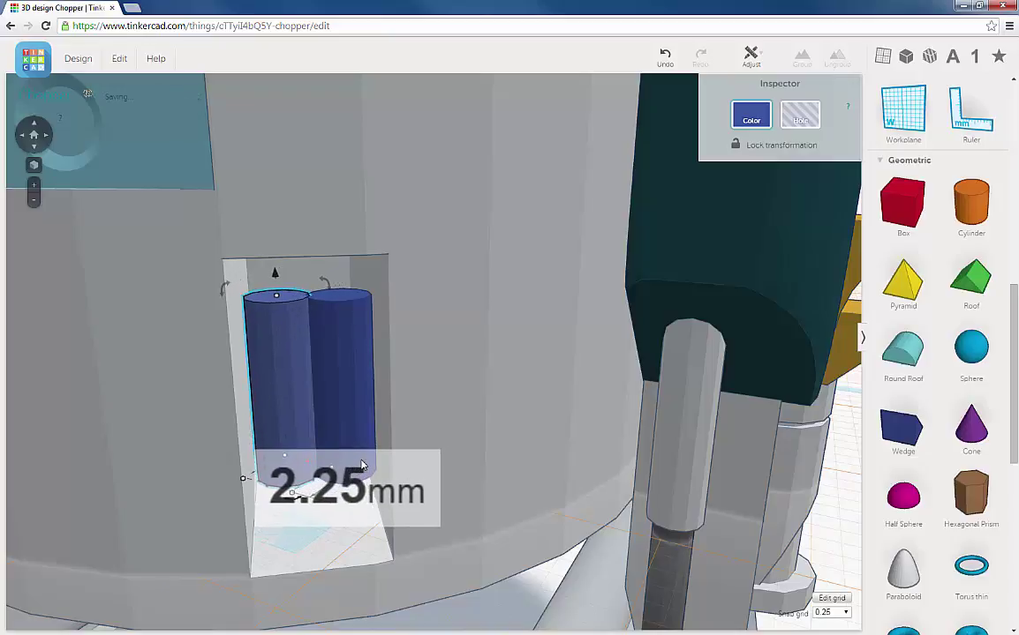
key(Left)
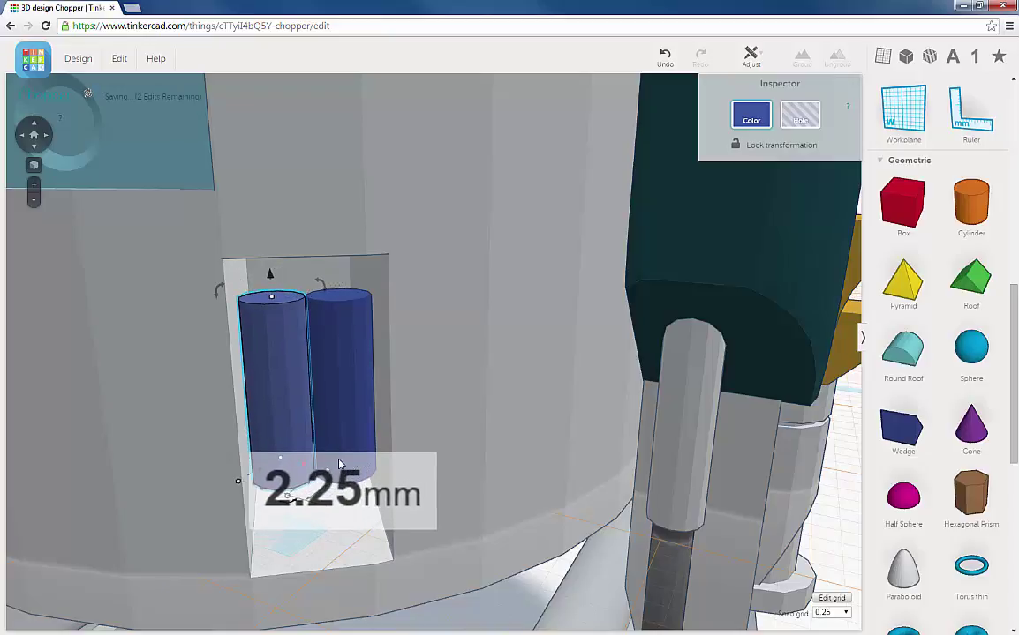
mouse_move(407, 375)
right_down()
mouse_move(398, 394)
mouse_move(411, 379)
mouse_move(404, 359)
mouse_move(395, 368)
right_up()
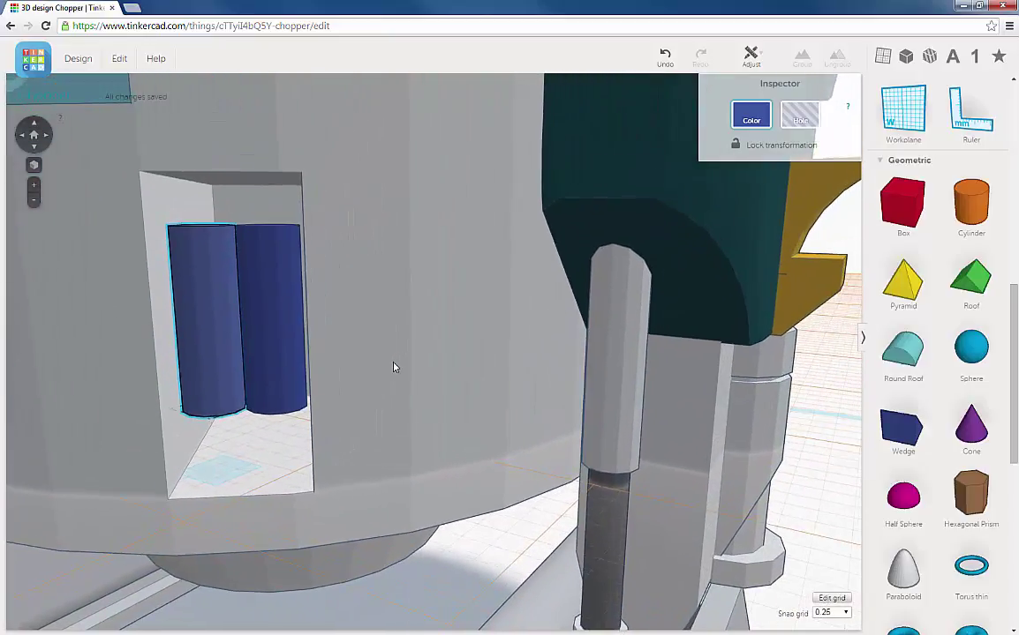
middle_drag(394, 371, 408, 350)
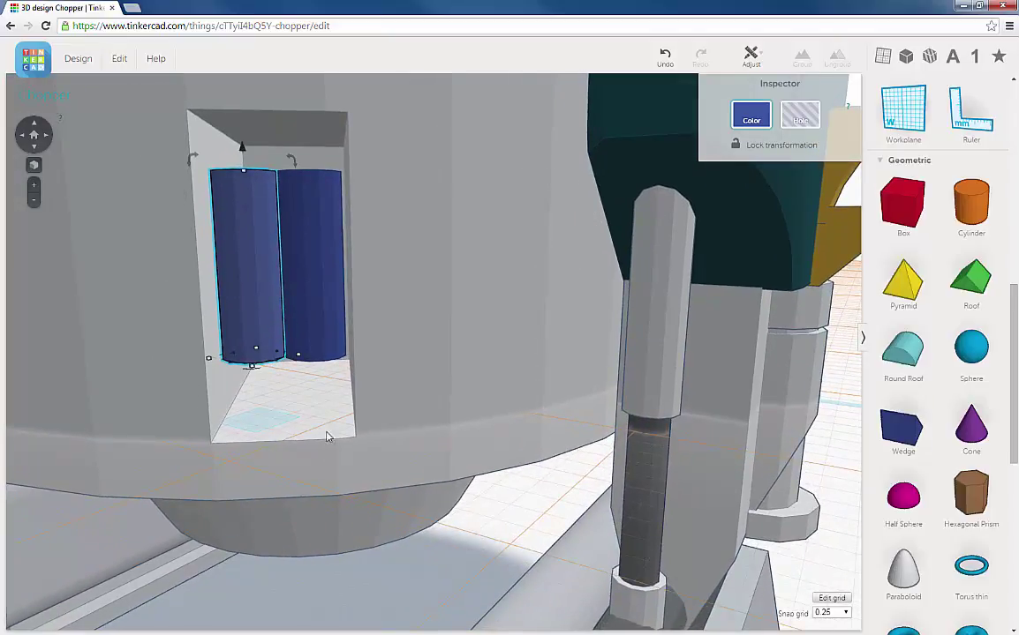
right_drag(340, 401, 385, 381)
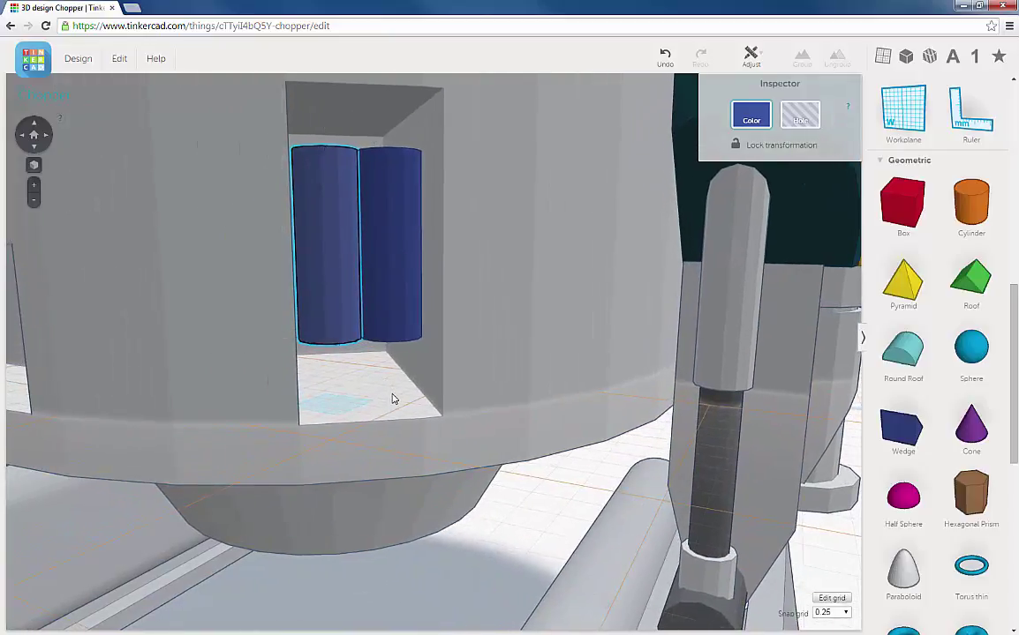
scroll(393, 399, down, 5)
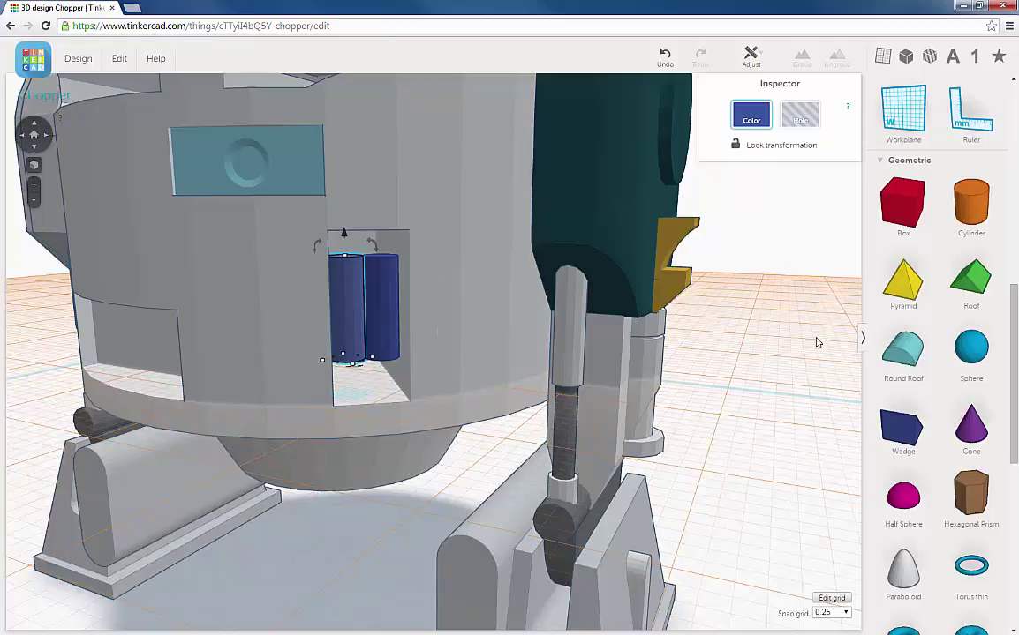
- Place the workplane on the recess floor beneath the two blue cylinders
drag(913, 112, 399, 322)
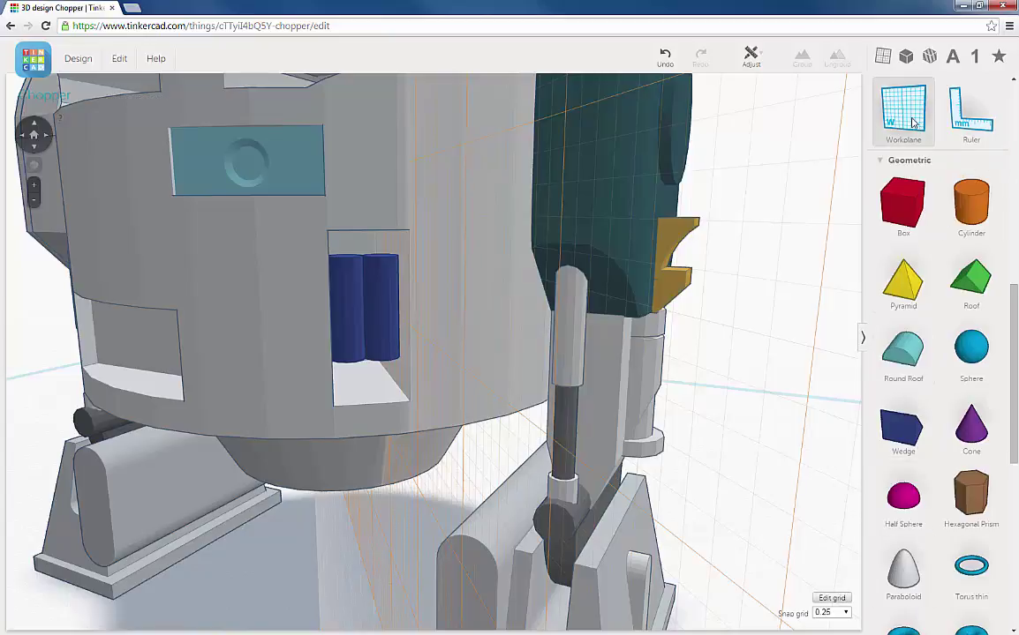
click(363, 375)
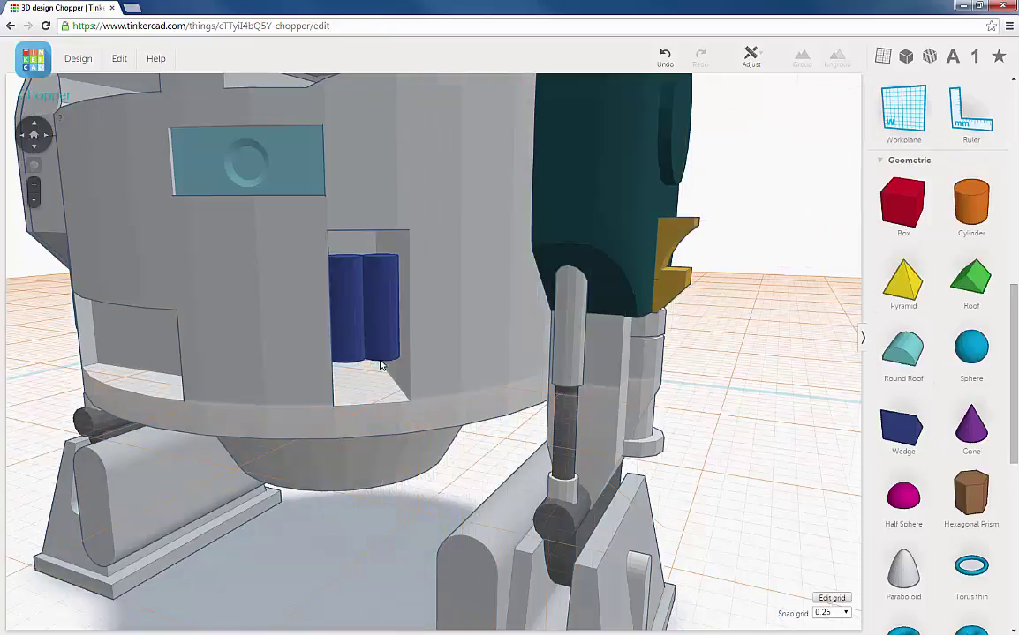
scroll(396, 344, up, 3)
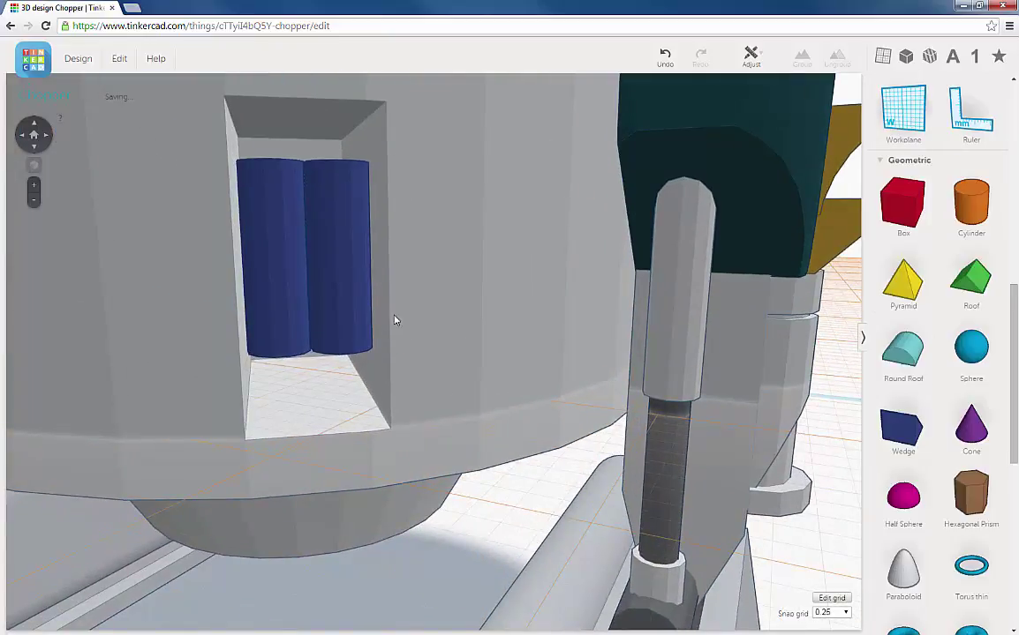
- Duplicate the right upright cylinder and rotate the copy so it lies horizontally
click(347, 288)
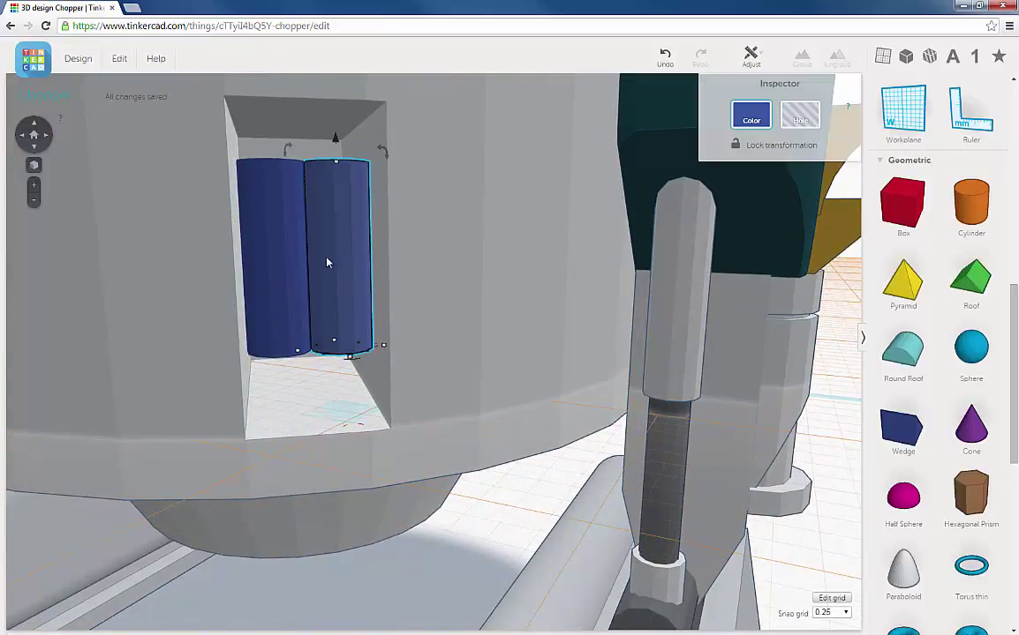
click(121, 61)
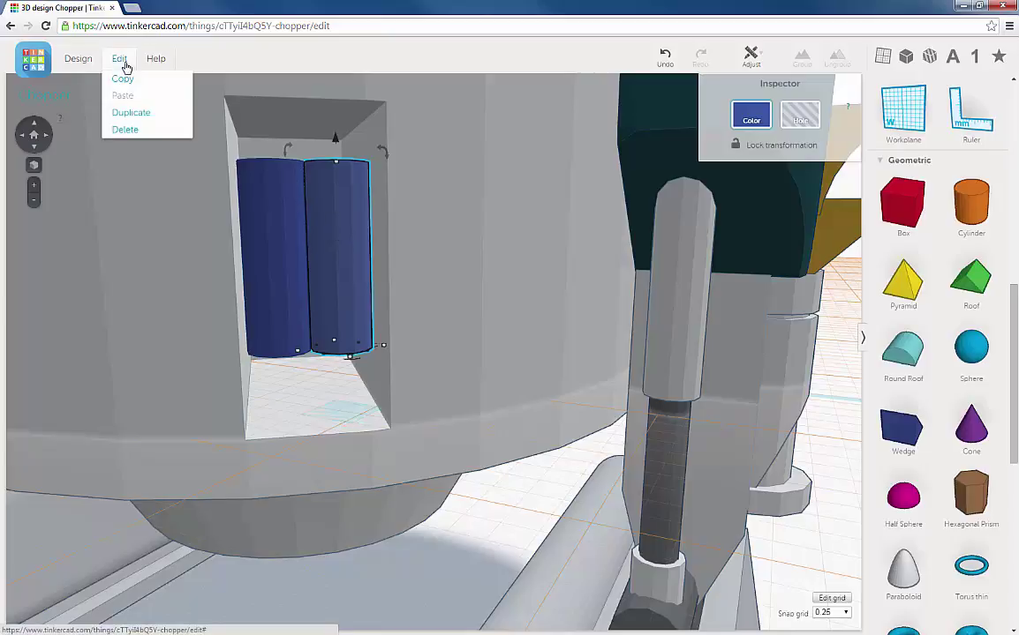
click(130, 113)
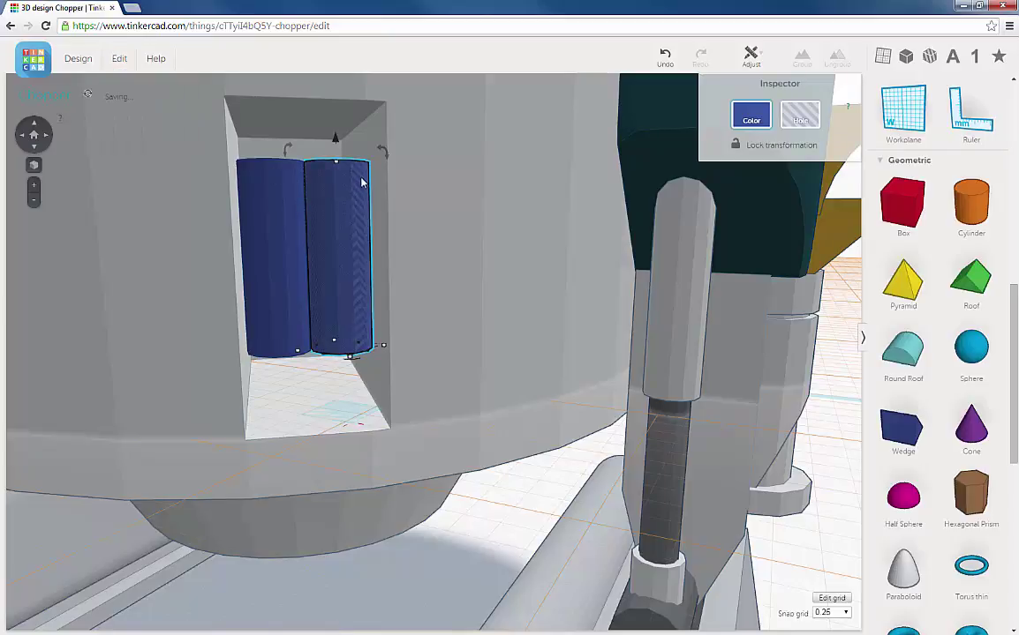
right_drag(373, 207, 375, 231)
mouse_move(381, 255)
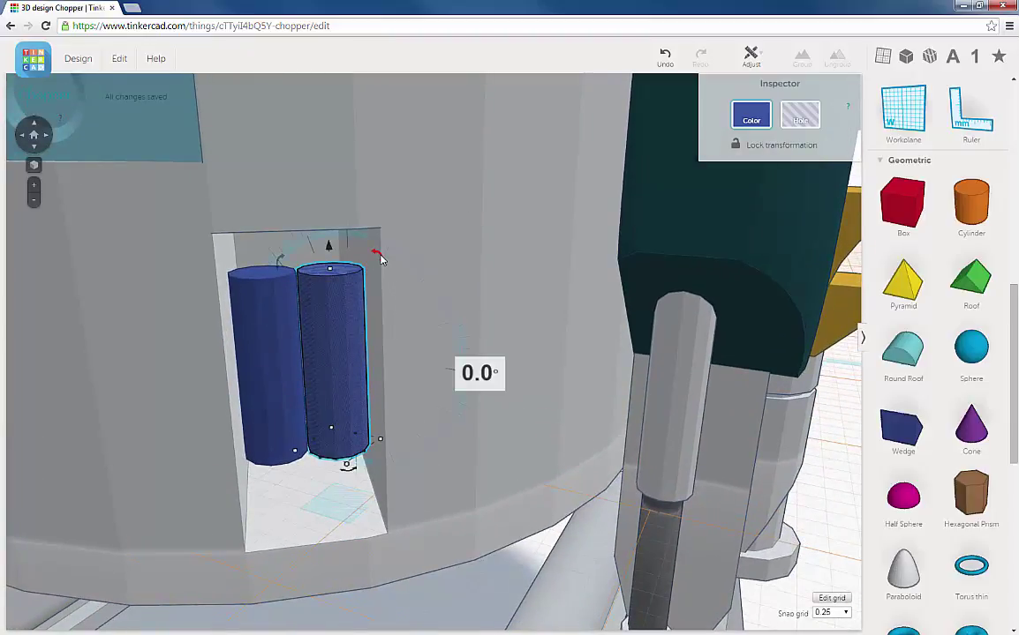
drag(380, 257, 266, 318)
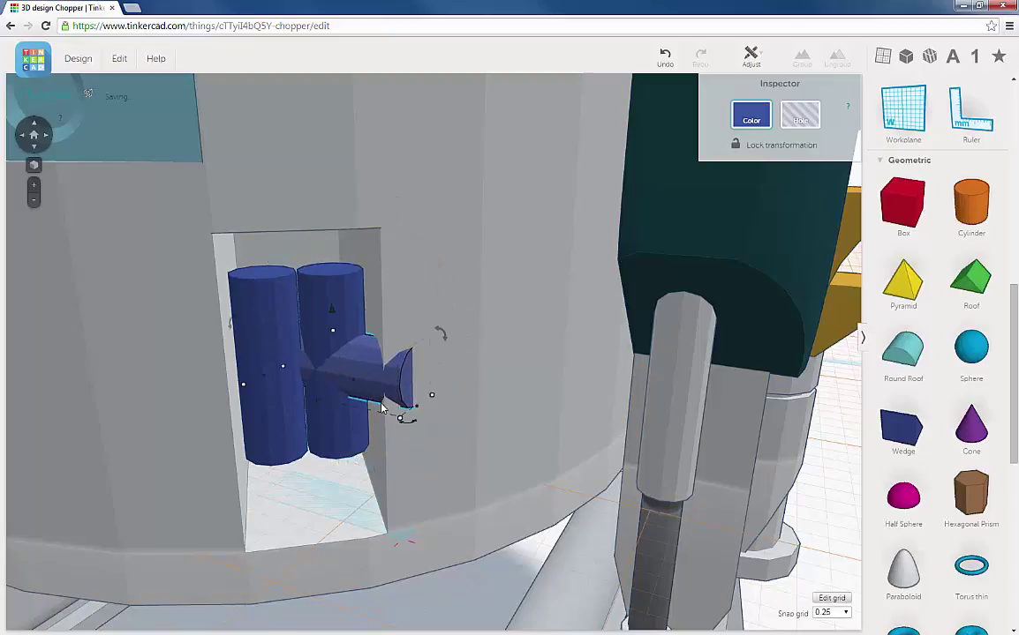
- Nudge the horizontal cylinder toward the recess's left side and rotate it about the vertical axis so it spans the recess's width
right_drag(382, 408, 326, 383)
key(Down)
key(Down)
key(Down)
key(Down)
key(Down)
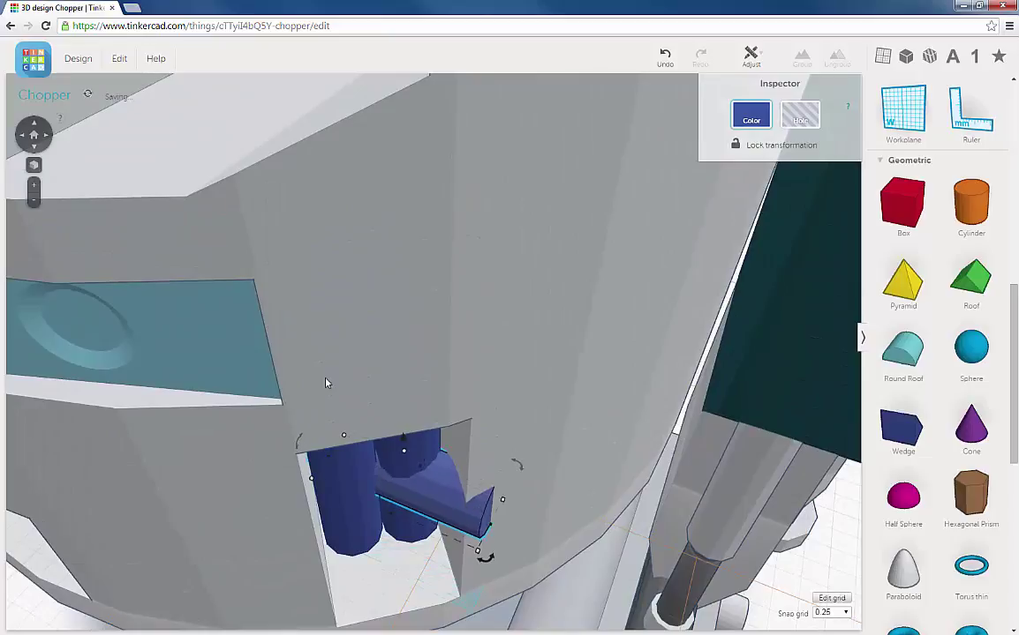
key(Down)
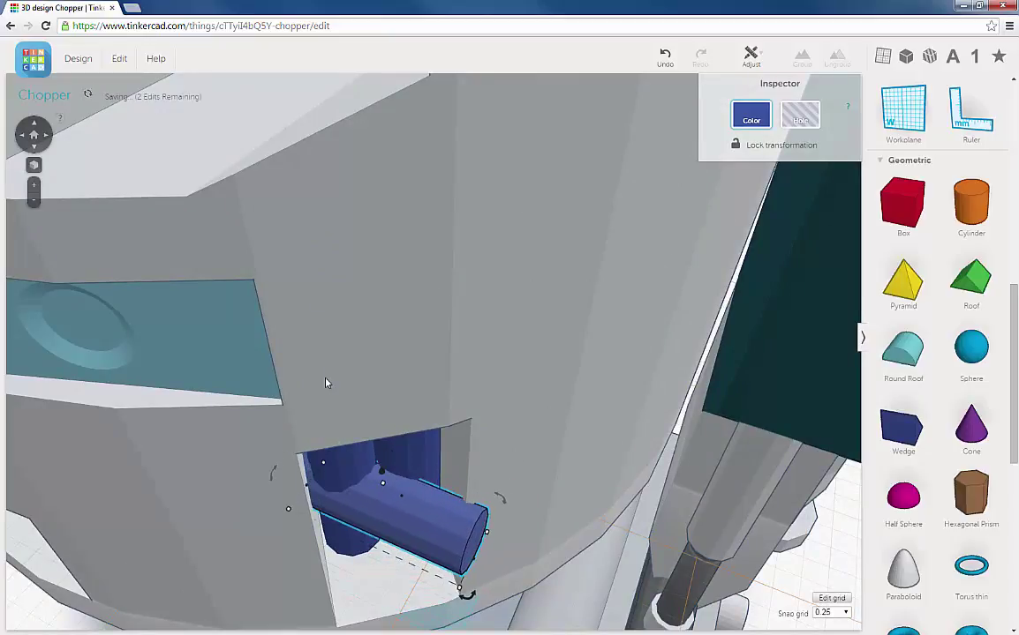
key(Down)
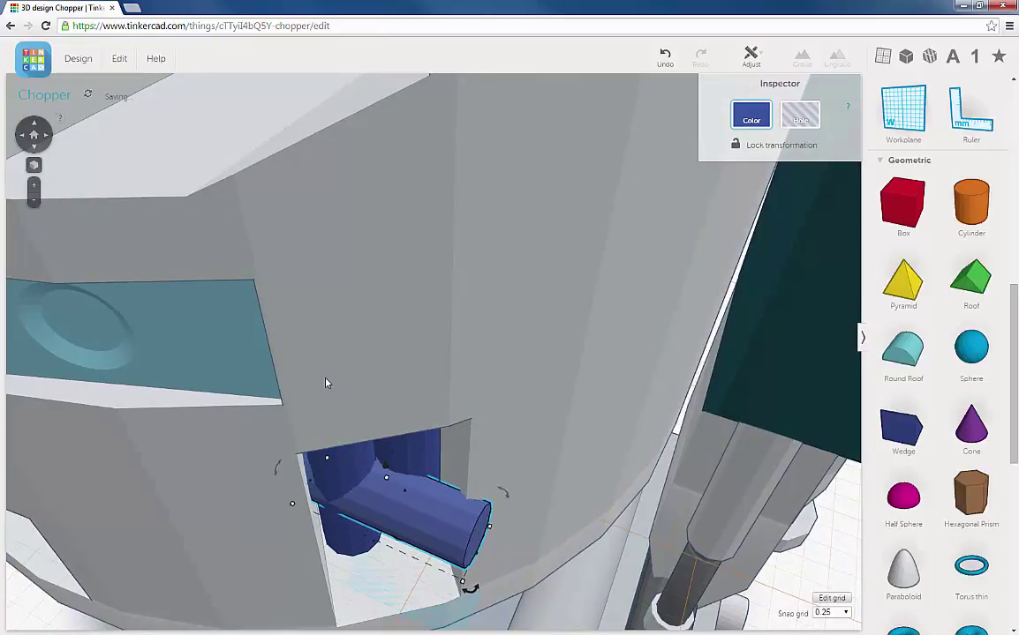
right_drag(388, 408, 429, 396)
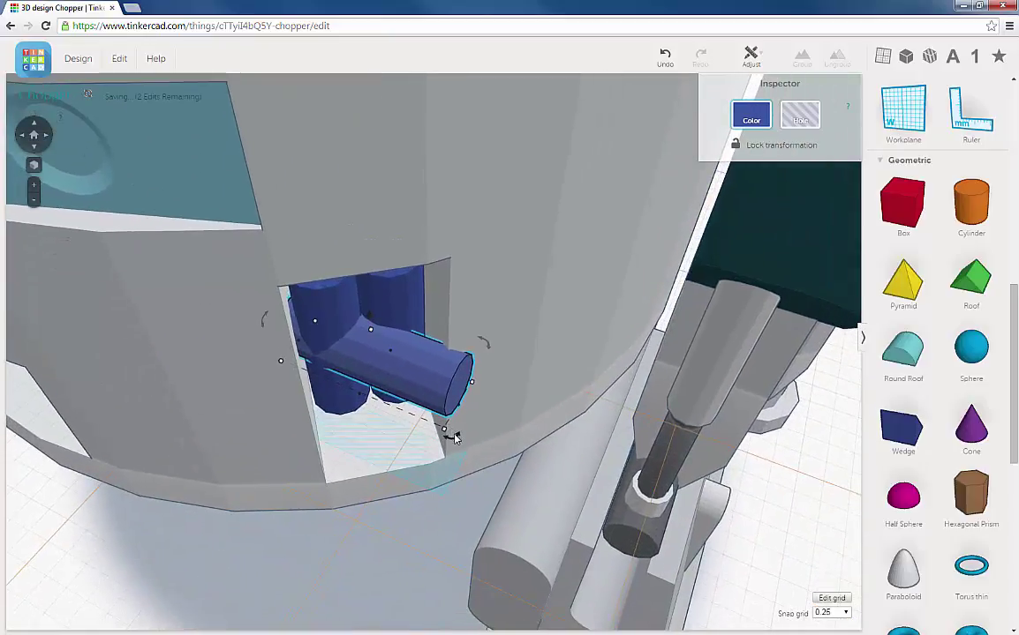
drag(456, 437, 494, 374)
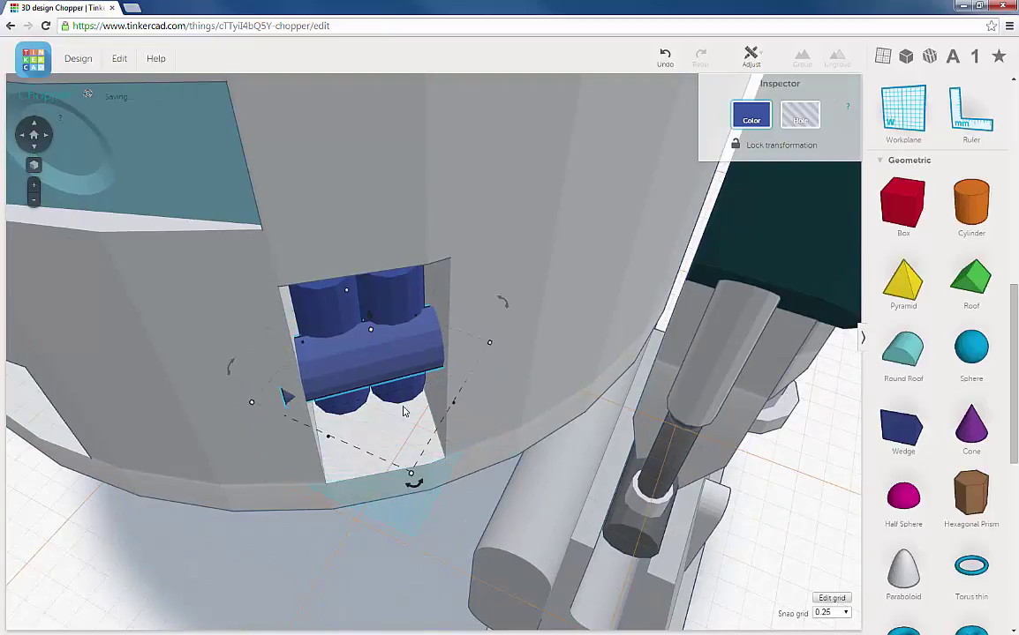
- Lower the horizontal cylinder to the foot of the two upright cylinders, 0.25 mm above the workplane
right_drag(393, 419, 369, 252)
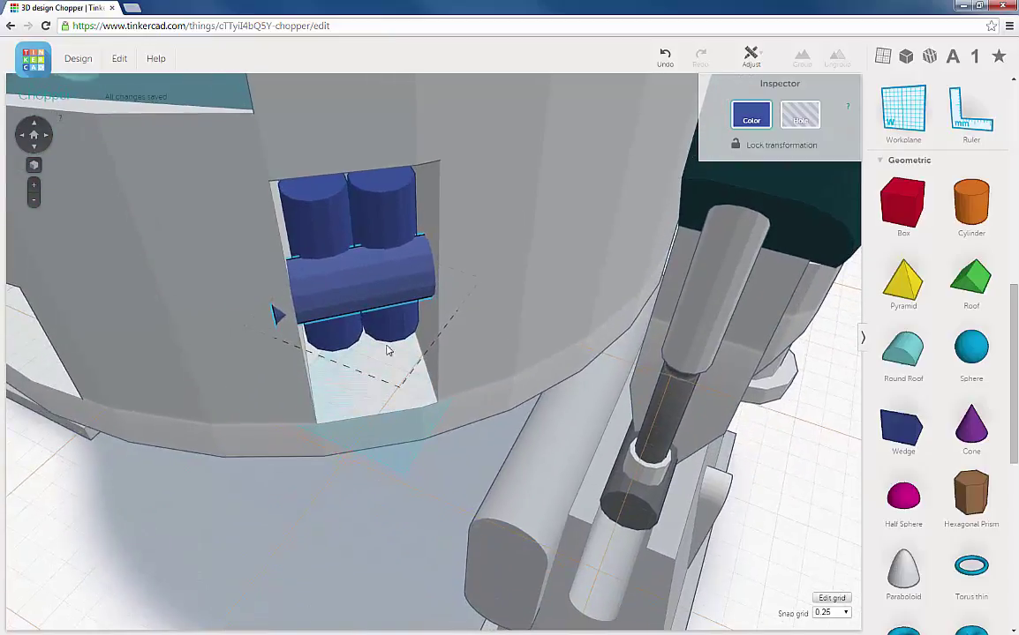
drag(362, 239, 391, 326)
right_drag(421, 413, 413, 466)
click(412, 402)
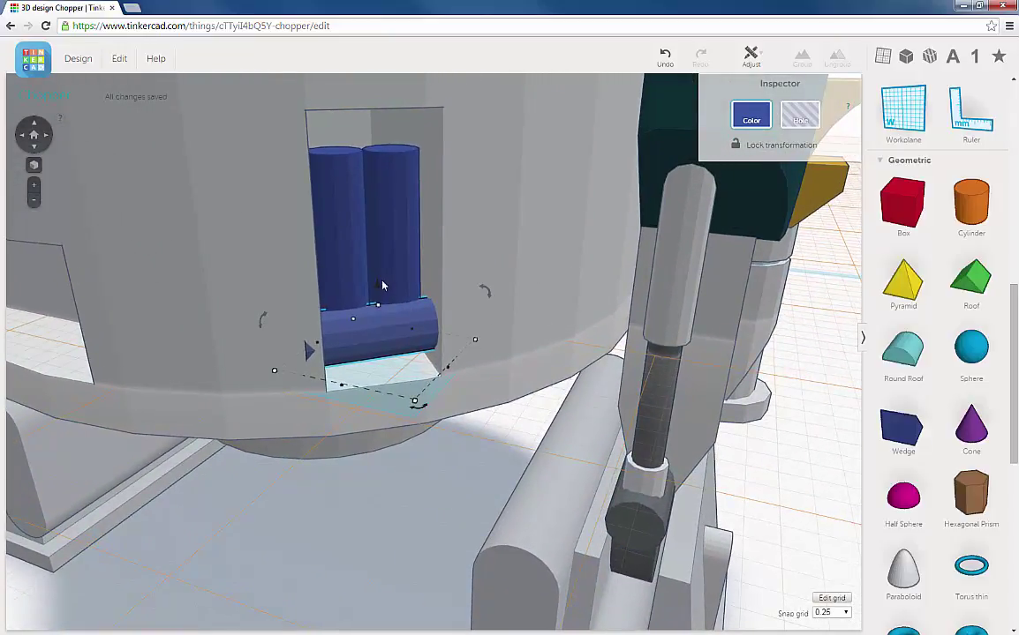
mouse_move(377, 292)
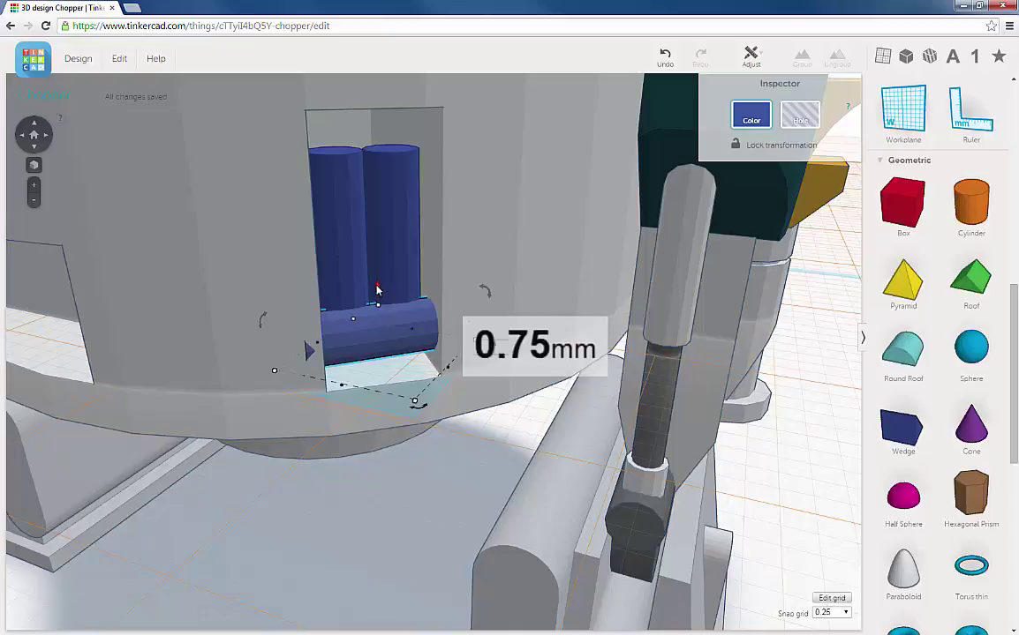
drag(377, 290, 377, 300)
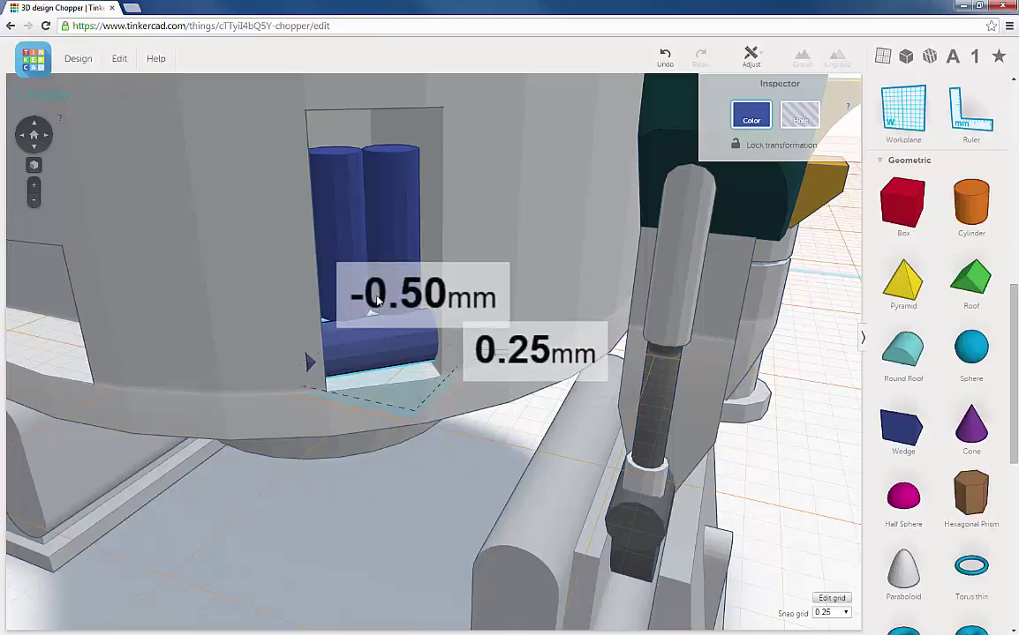
mouse_move(413, 368)
right_down()
mouse_move(416, 380)
mouse_move(409, 371)
right_up()
scroll(408, 368, up, 5)
middle_drag(410, 369, 442, 373)
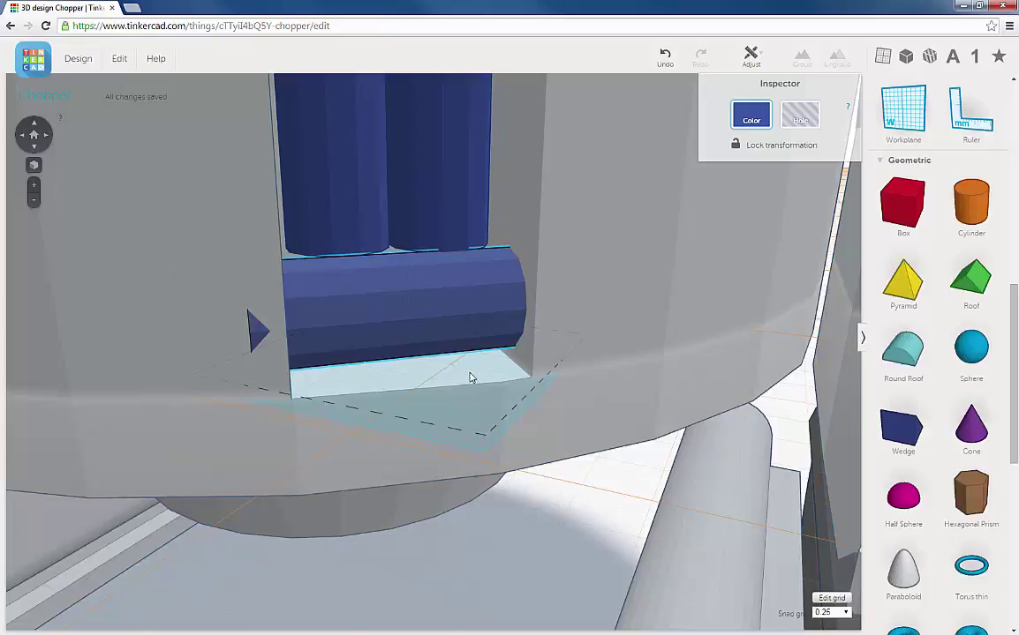
middle_drag(470, 376, 447, 403)
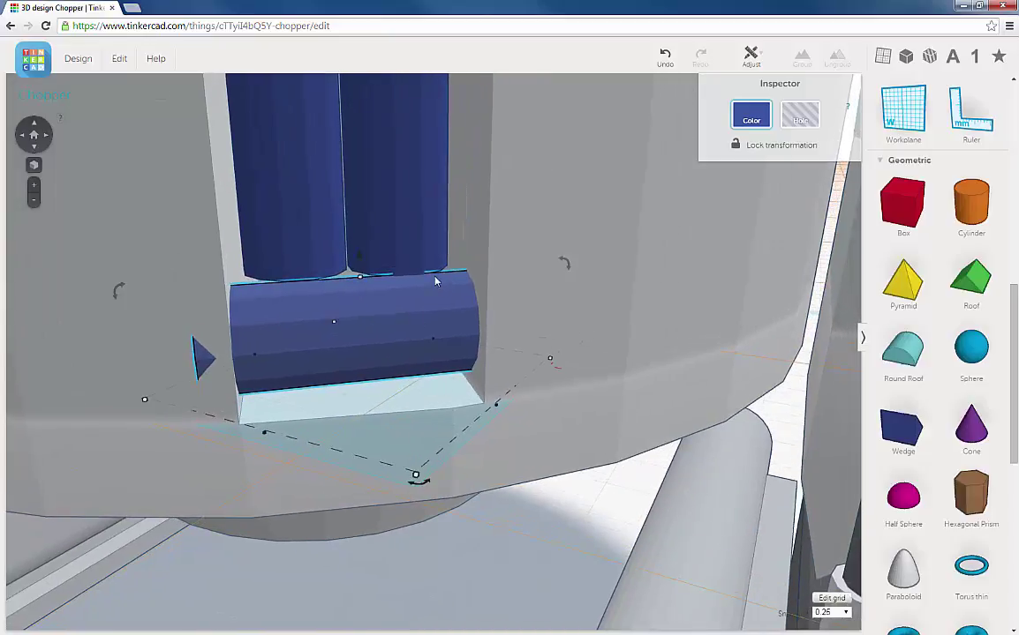
- Shorten the two upright blue cylinders together and lift them clear of the horizontal cylinder beneath them
scroll(435, 281, down, 5)
click(408, 225)
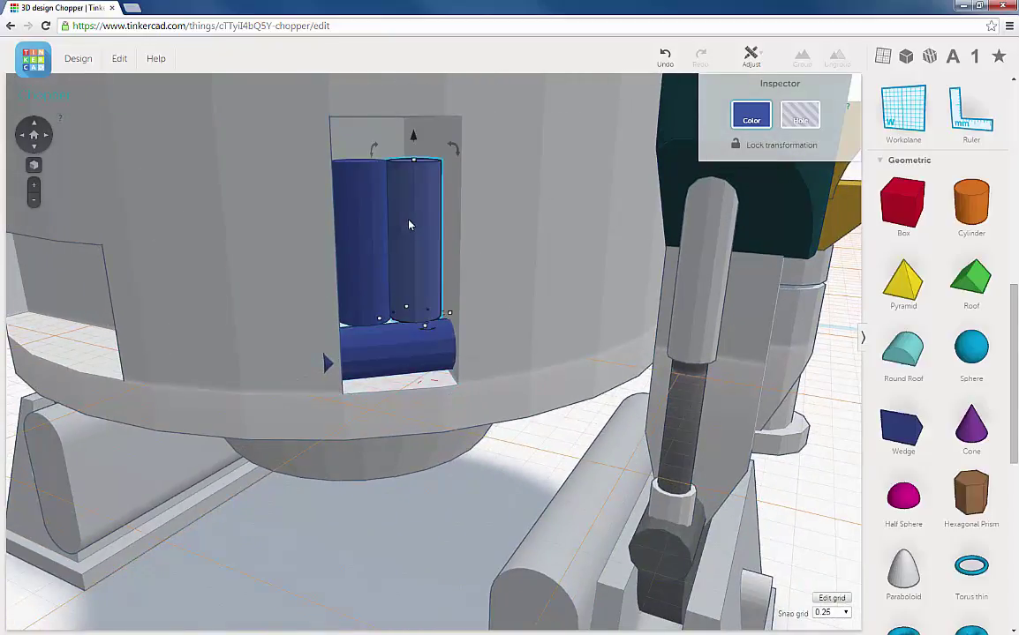
shift+click(356, 226)
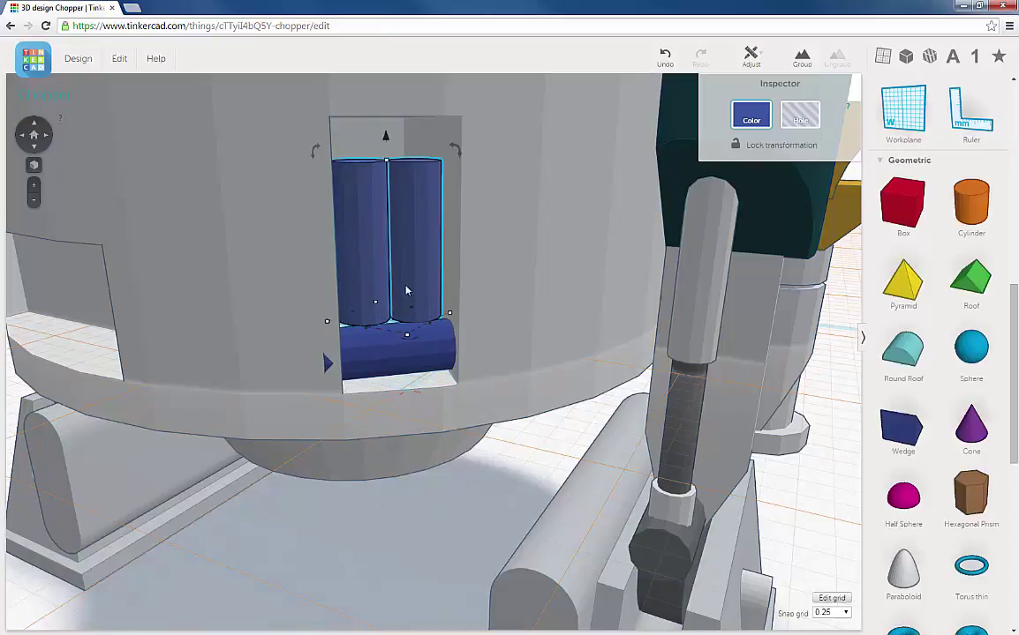
right_drag(407, 290, 406, 254)
middle_drag(405, 281, 398, 319)
mouse_move(396, 291)
right_down()
mouse_move(398, 273)
mouse_move(386, 357)
mouse_move(391, 306)
right_up()
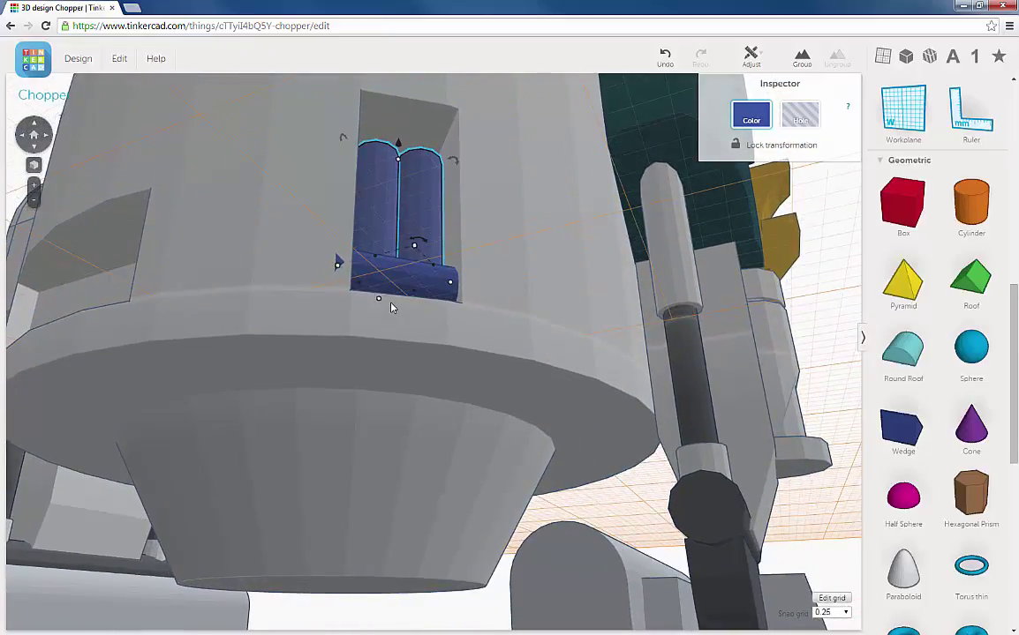
scroll(394, 305, up, 4)
middle_drag(405, 303, 411, 413)
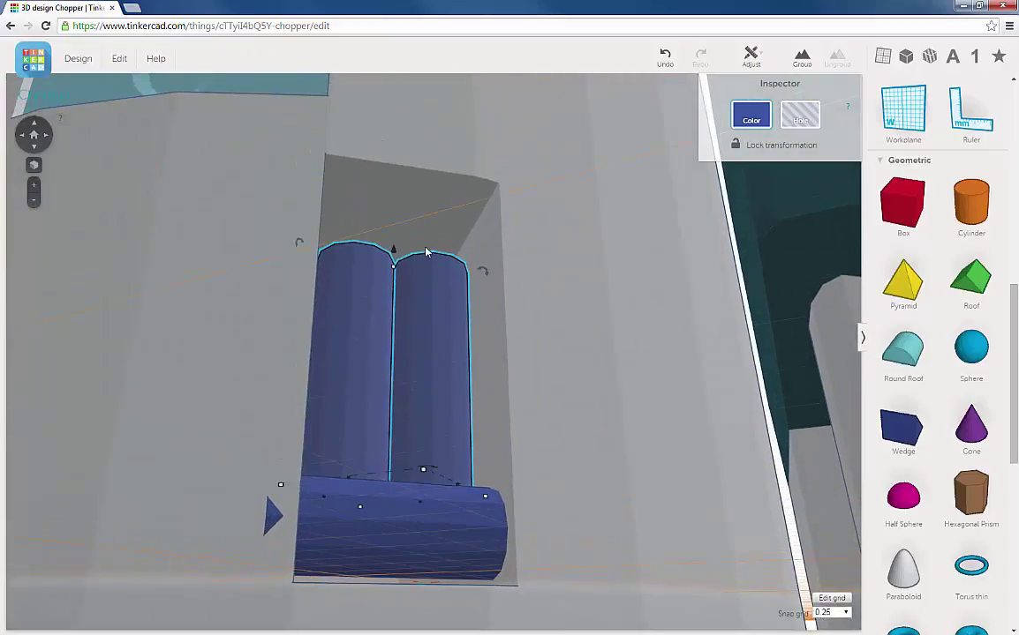
drag(395, 255, 400, 296)
right_drag(411, 376, 416, 330)
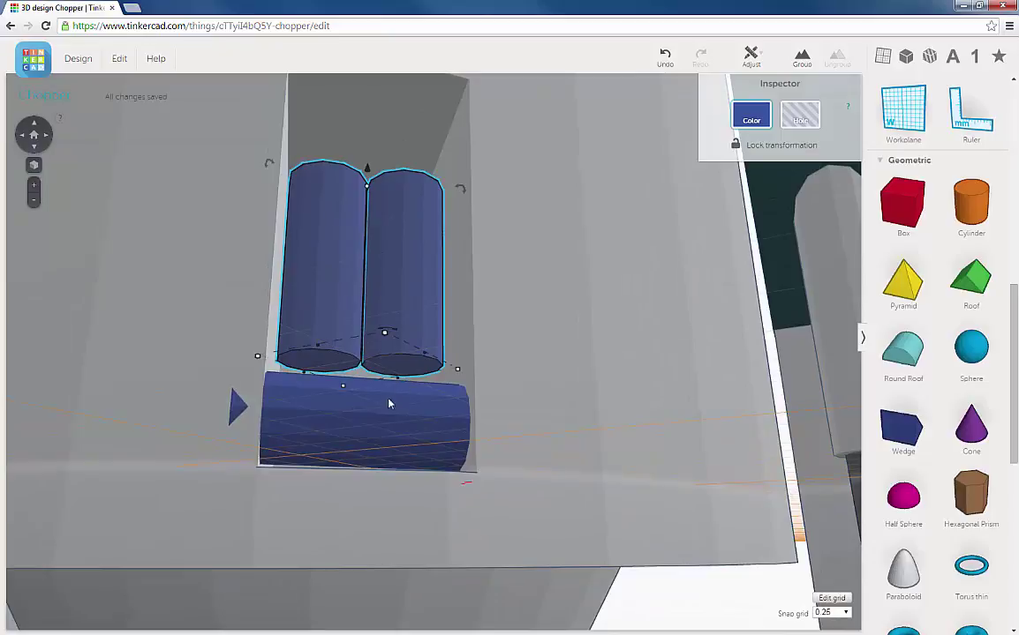
- Raise the horizontal cylinder by 0.25 mm so it sits 0.50 mm above the workplane
click(336, 408)
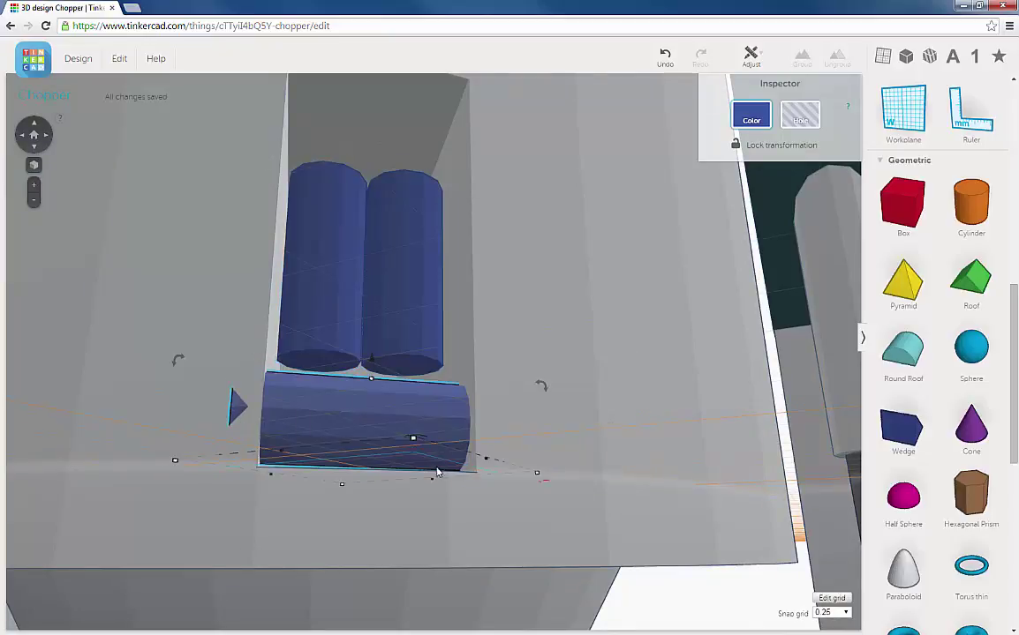
right_drag(437, 467, 428, 364)
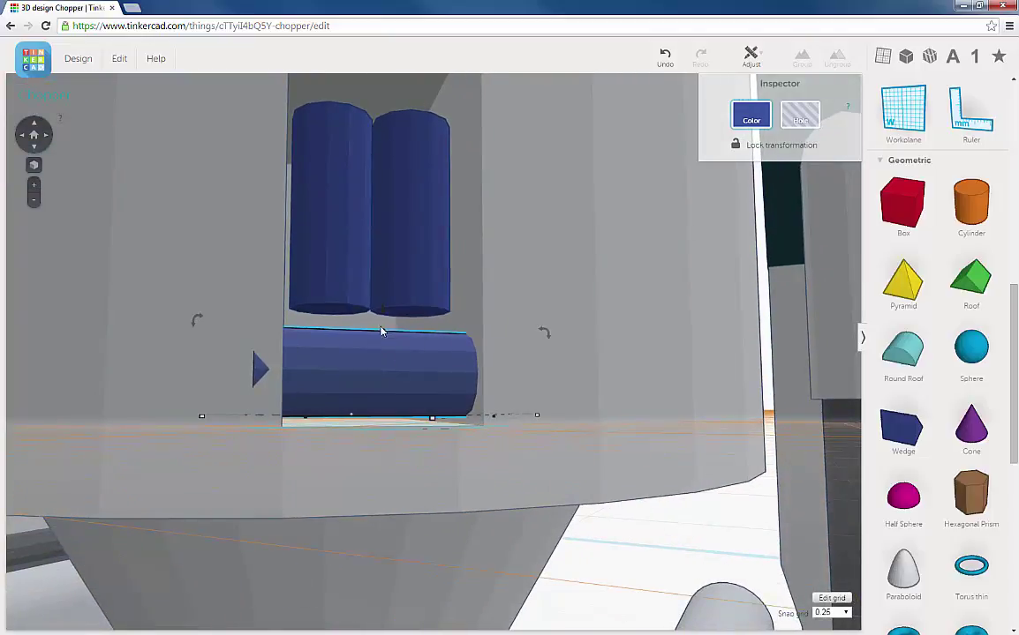
right_drag(367, 395, 363, 401)
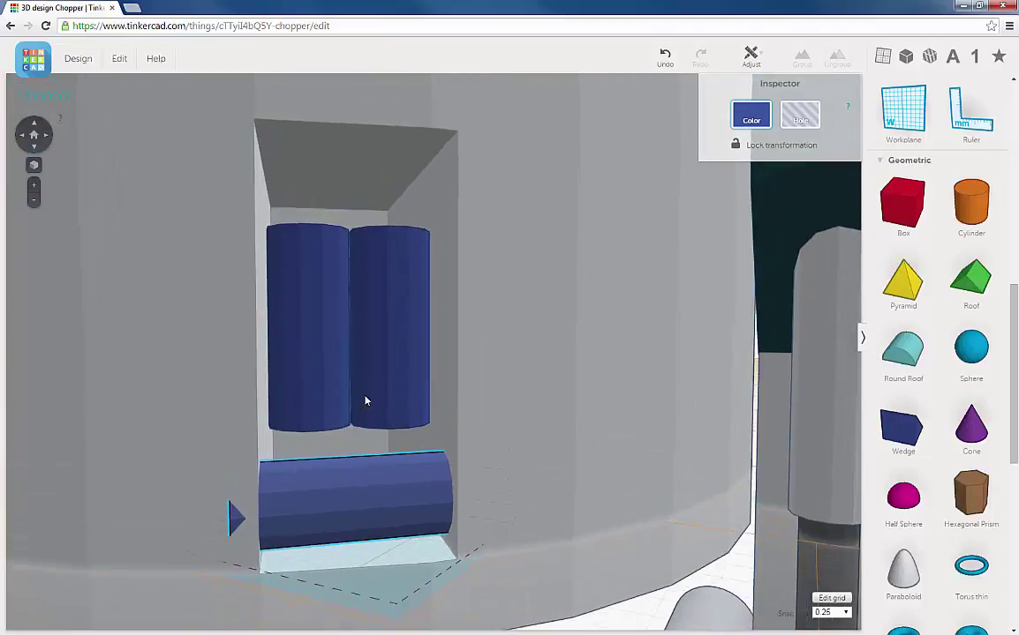
drag(355, 458, 352, 444)
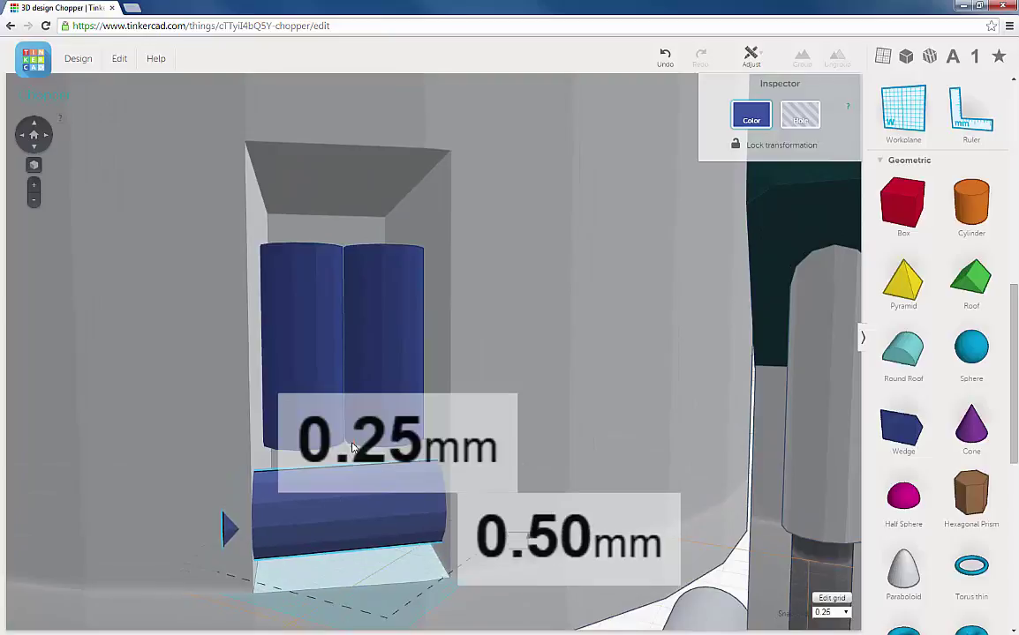
right_drag(388, 486, 417, 485)
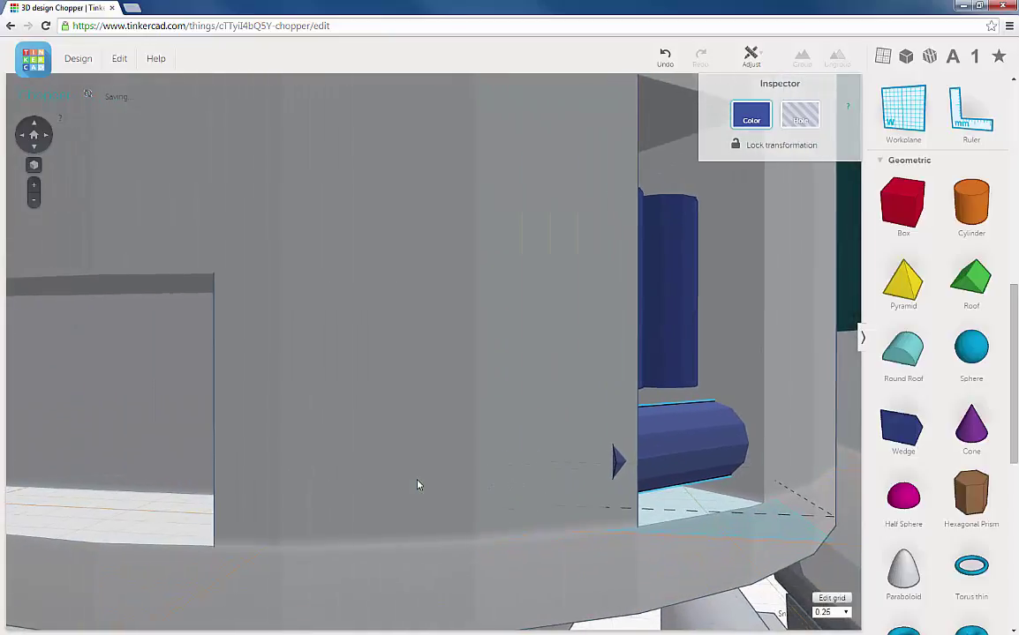
right_drag(513, 450, 494, 452)
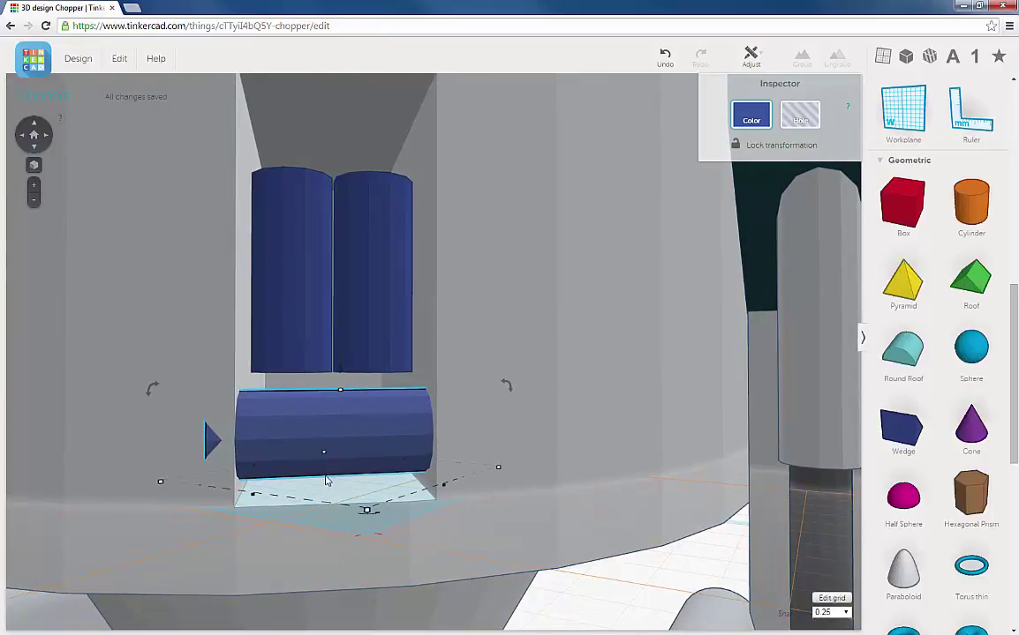
- Rotate the horizontal cylinder slightly about the vertical axis to square it with the front of the recess
right_drag(326, 470, 484, 570)
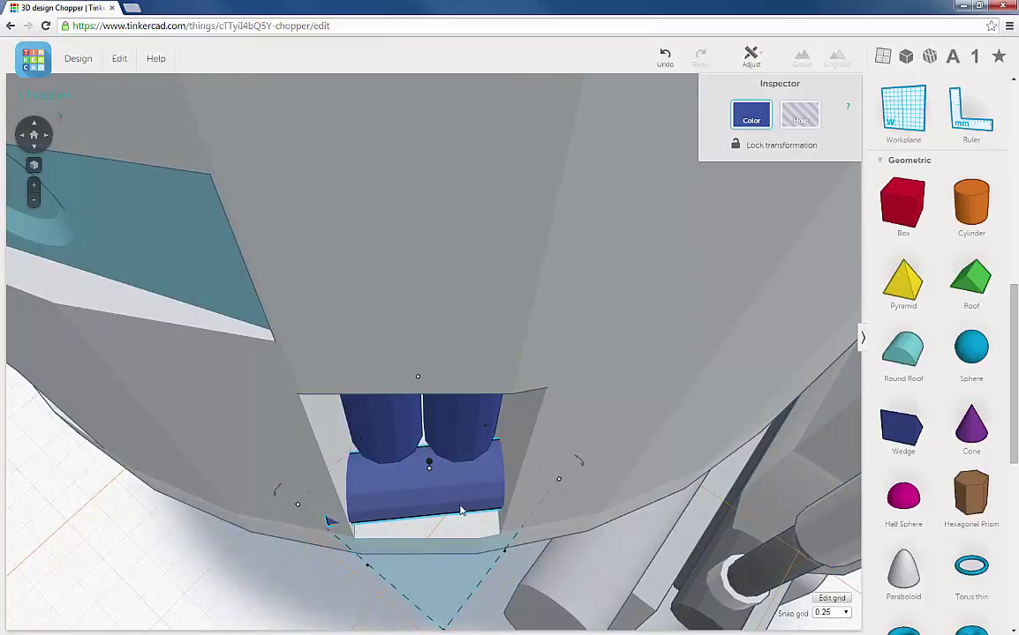
right_drag(433, 532, 466, 511)
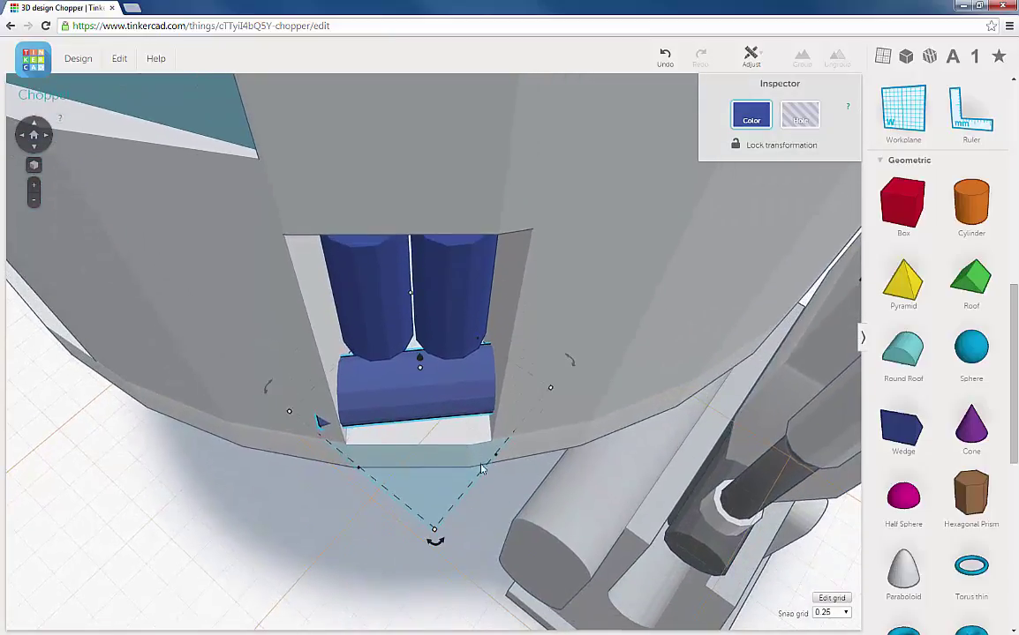
drag(435, 542, 431, 557)
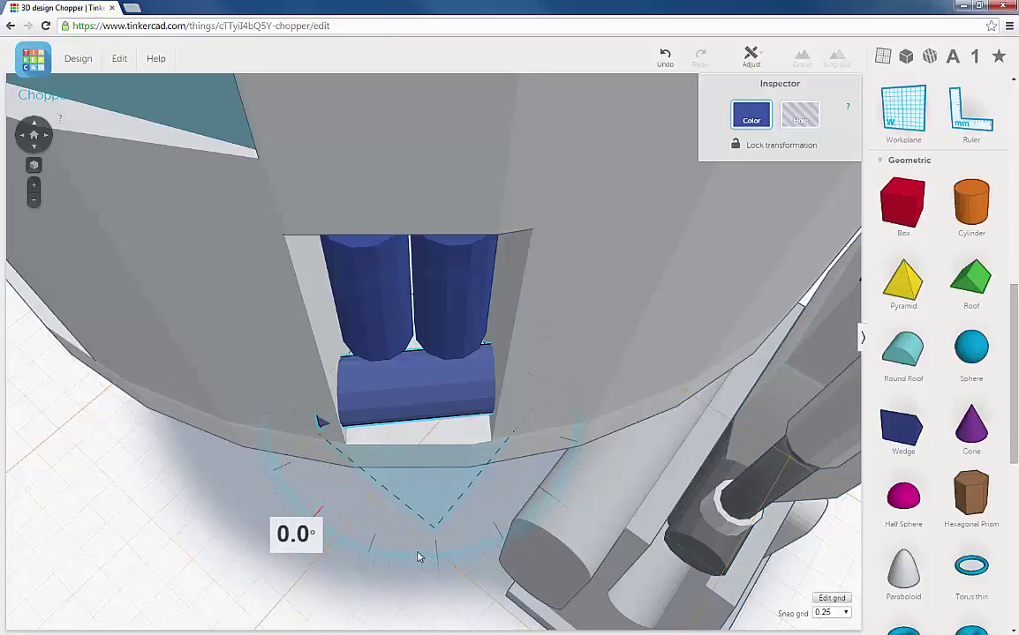
mouse_move(408, 571)
mouse_down()
mouse_move(426, 562)
mouse_move(423, 572)
mouse_up()
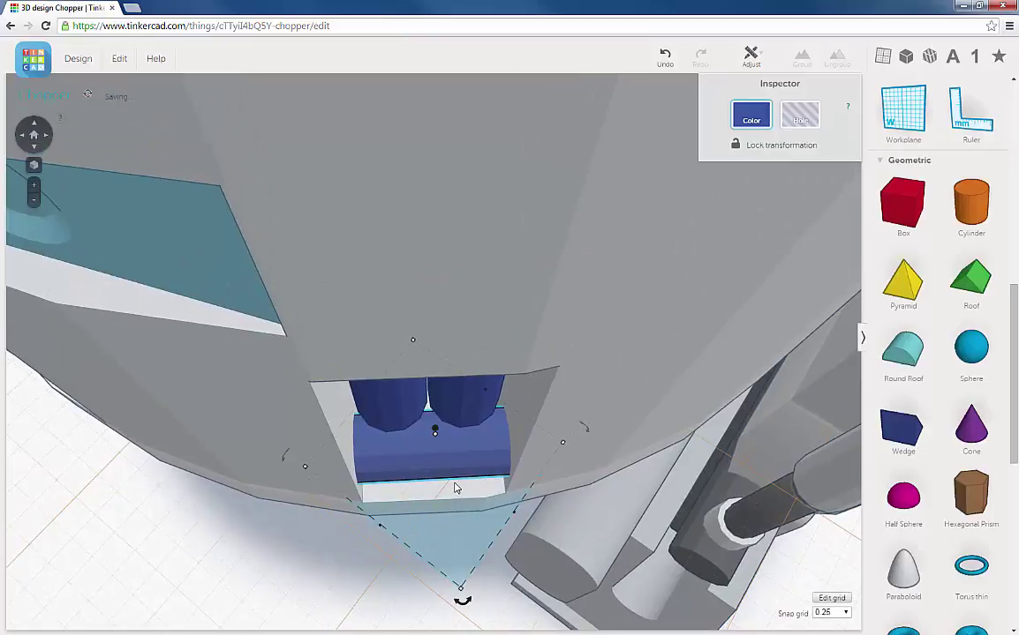
scroll(454, 487, up, 5)
scroll(451, 486, down, 5)
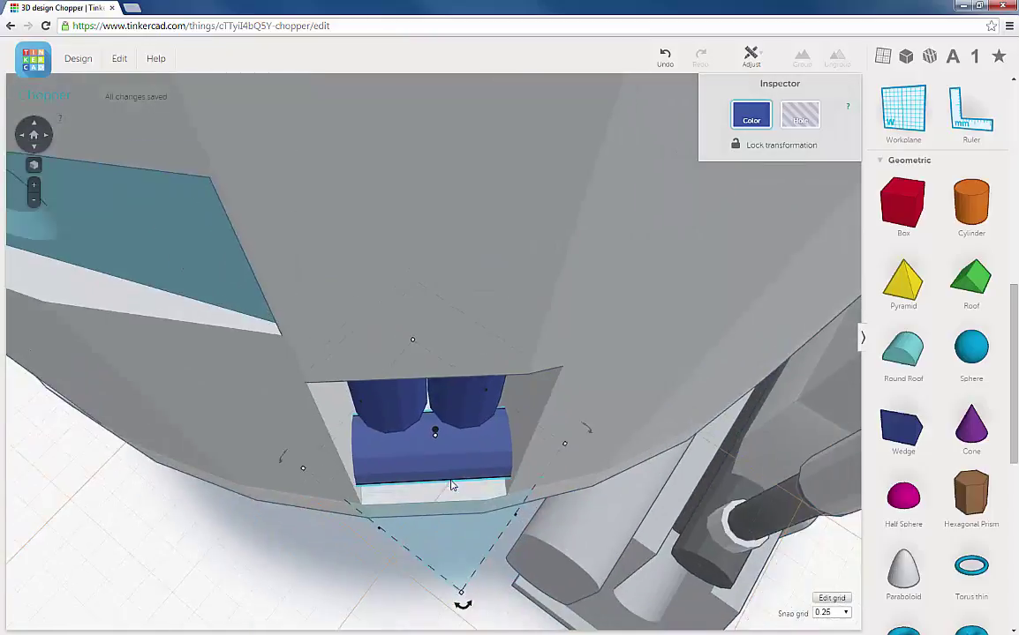
- Nudge the horizontal cylinder deeper into the recess beneath the two upright cylinders
right_drag(449, 482, 442, 453)
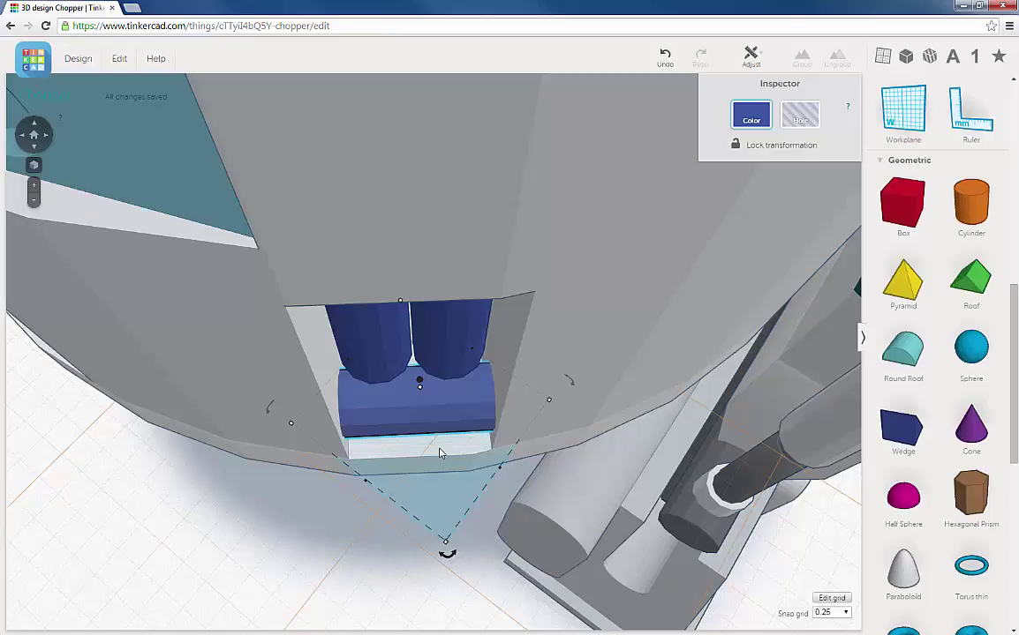
key(Up)
key(Up)
key(Up)
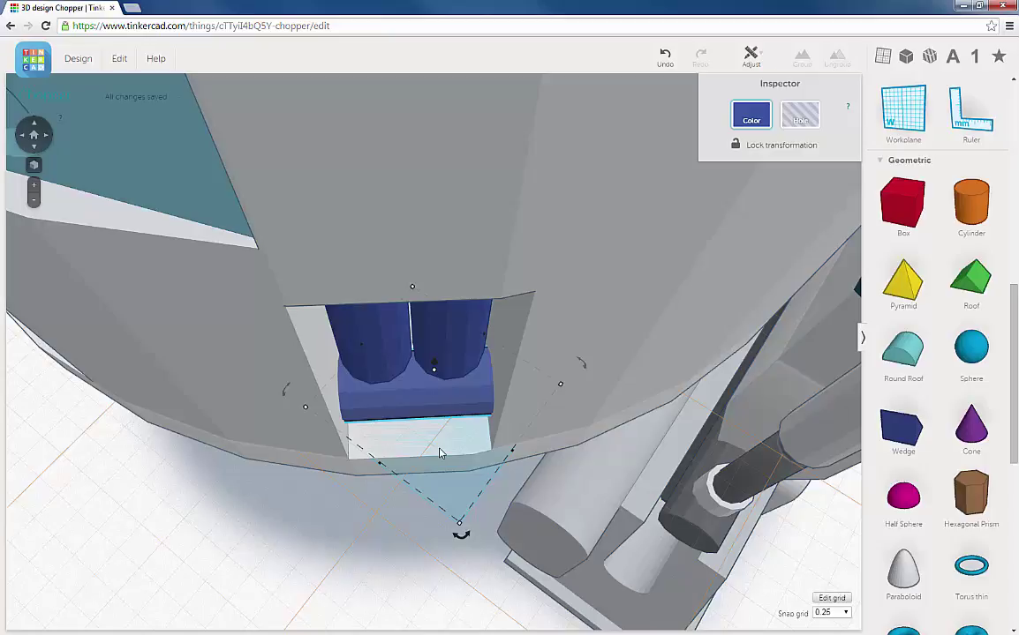
- Examine the horizontal cylinder's fit between the recess walls and below the uprights from several angles
right_drag(403, 501, 406, 572)
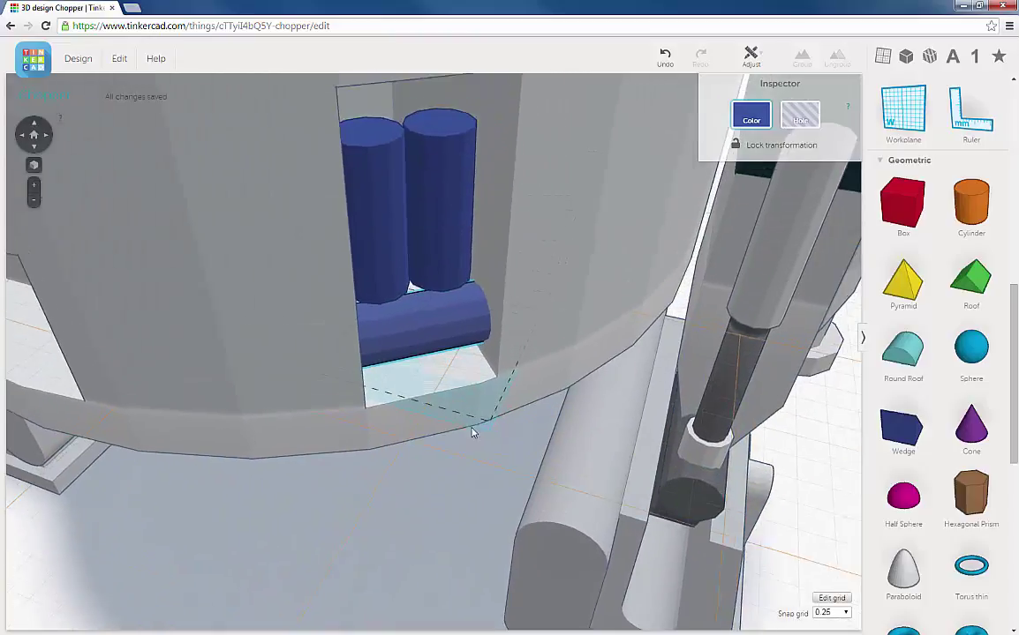
right_drag(443, 408, 474, 412)
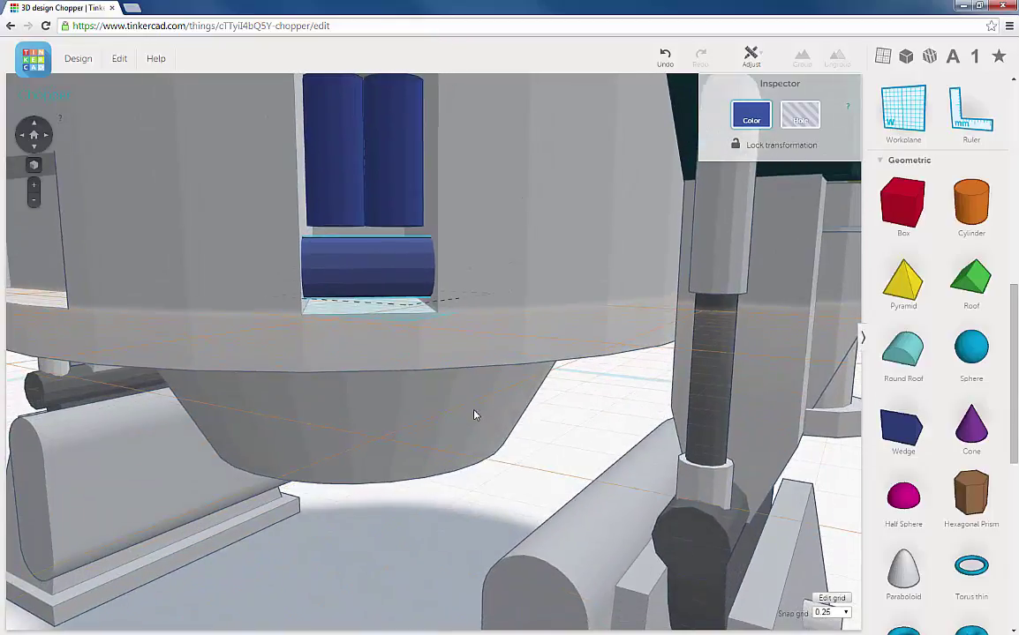
scroll(472, 391, up, 5)
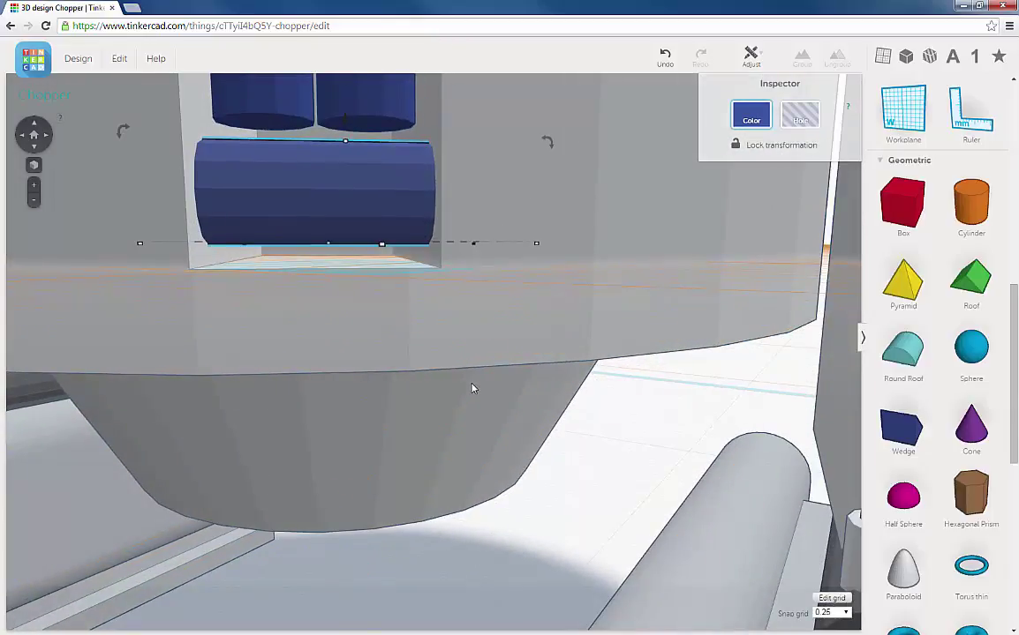
right_drag(460, 392, 498, 373)
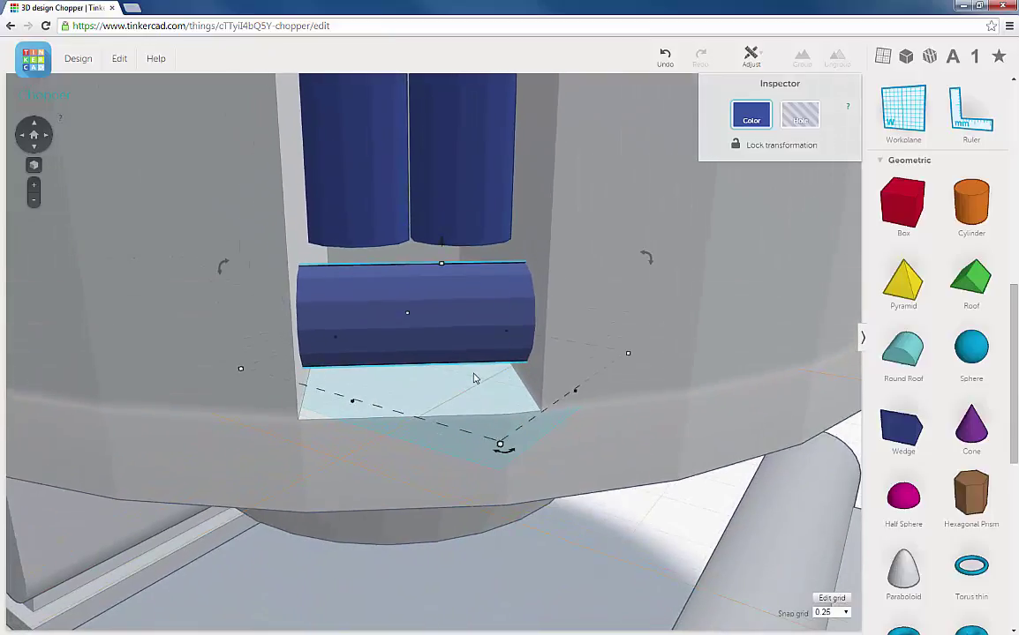
scroll(476, 366, down, 3)
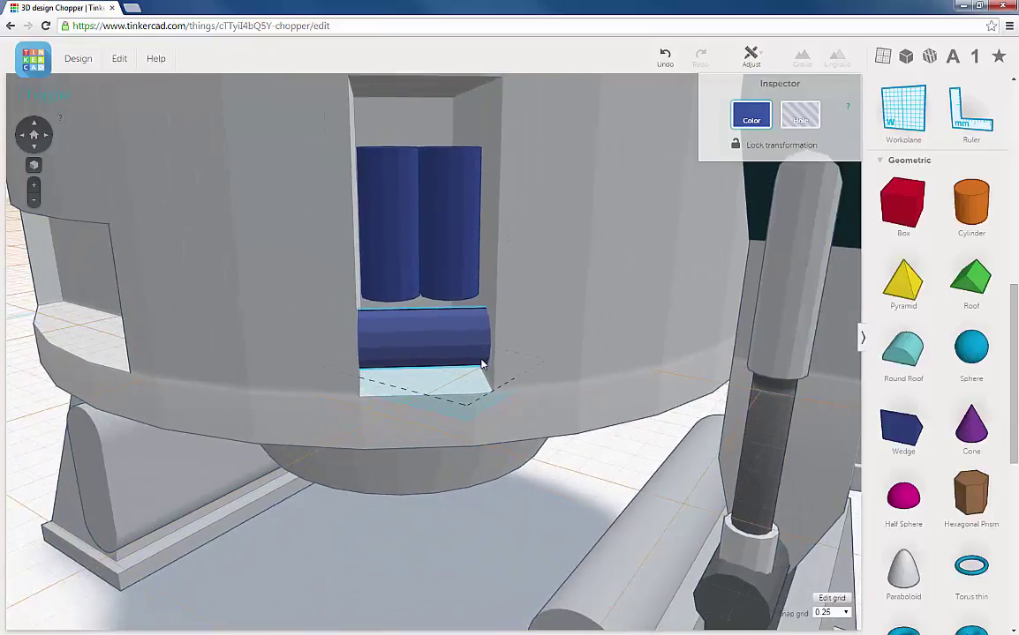
right_drag(460, 360, 479, 355)
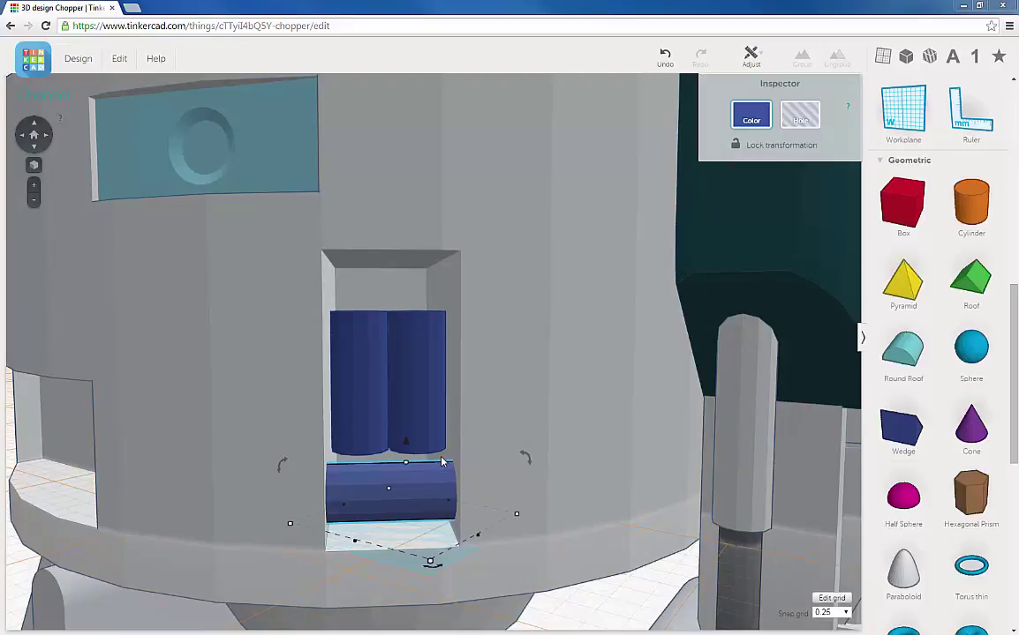
right_drag(442, 462, 471, 429)
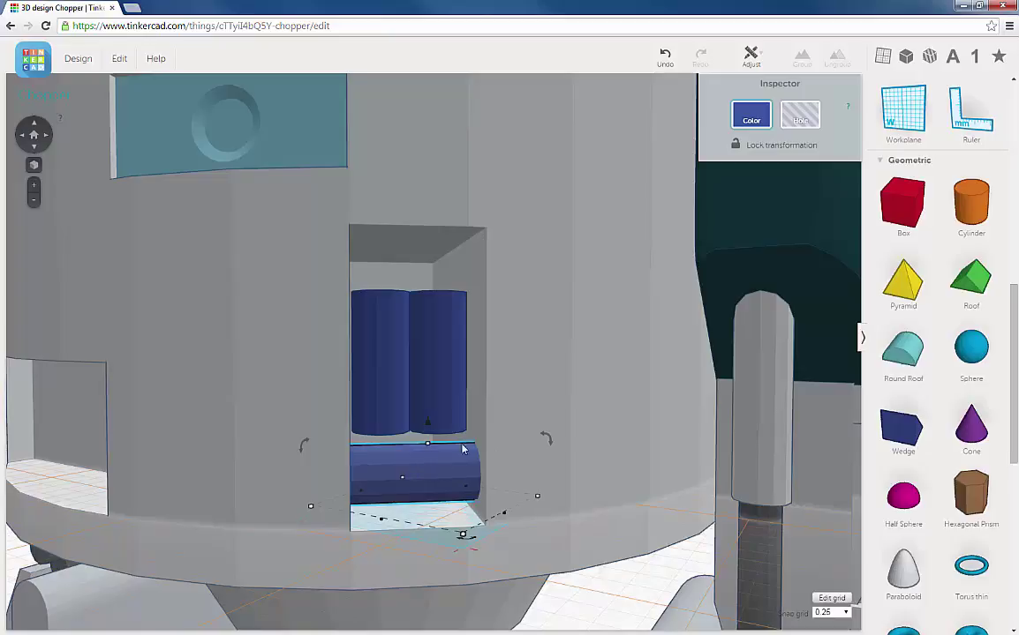
right_drag(463, 450, 467, 422)
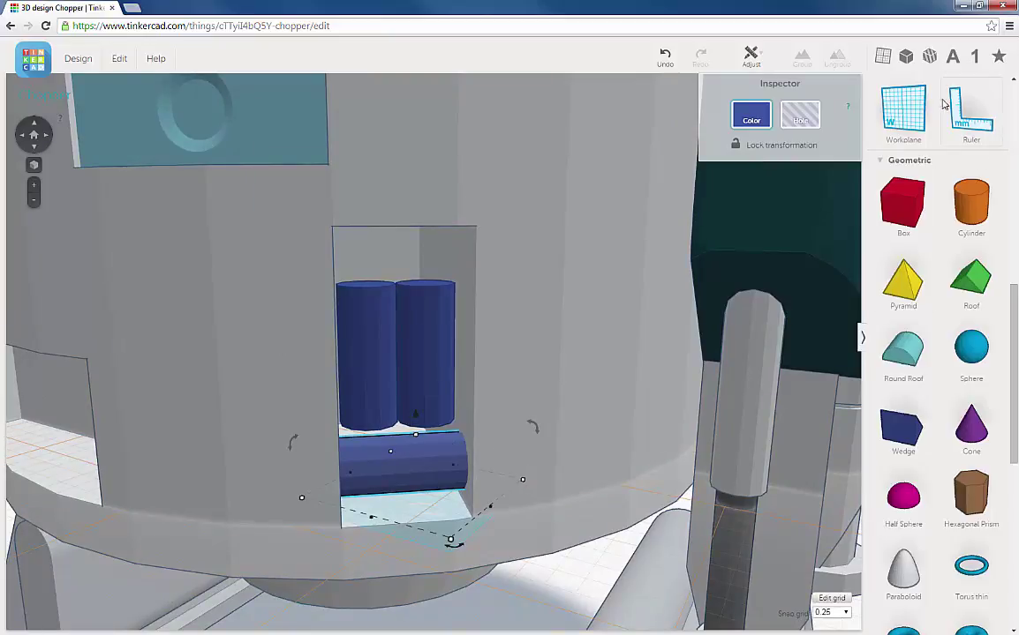
- Place the workplane on the recess's right side wall and shorten the horizontal cylinder so it ends just inside that wall
drag(902, 110, 458, 353)
click(402, 472)
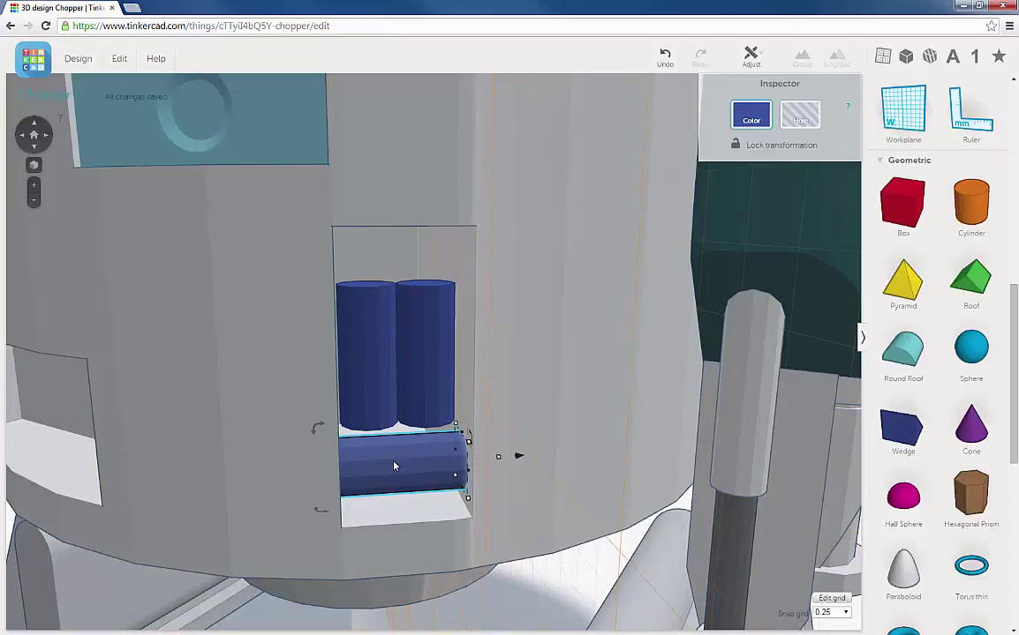
mouse_move(500, 459)
drag(501, 460, 482, 462)
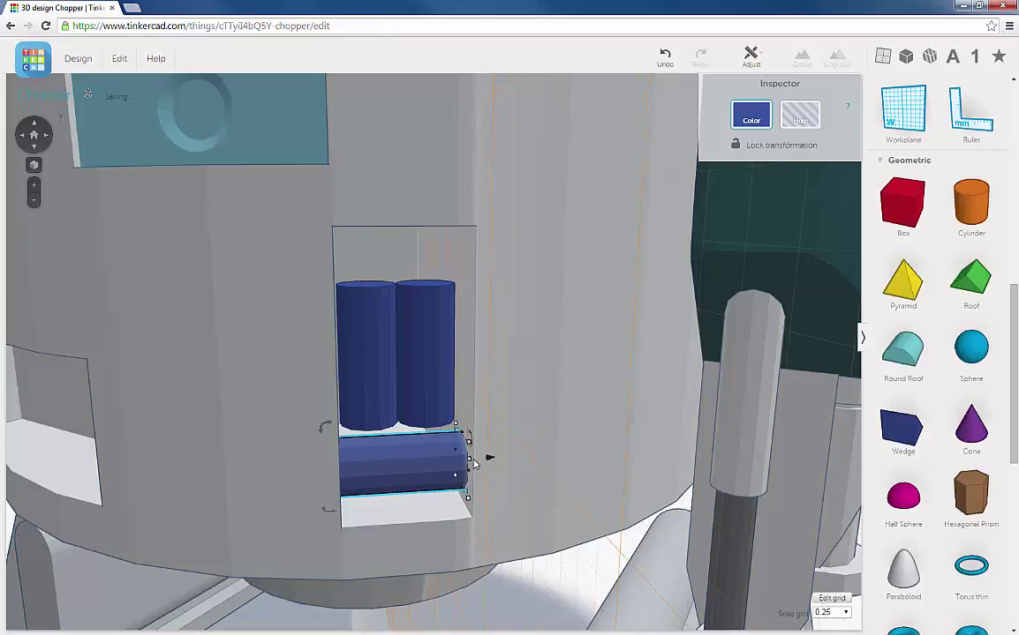
right_drag(460, 473, 447, 484)
scroll(441, 481, up, 5)
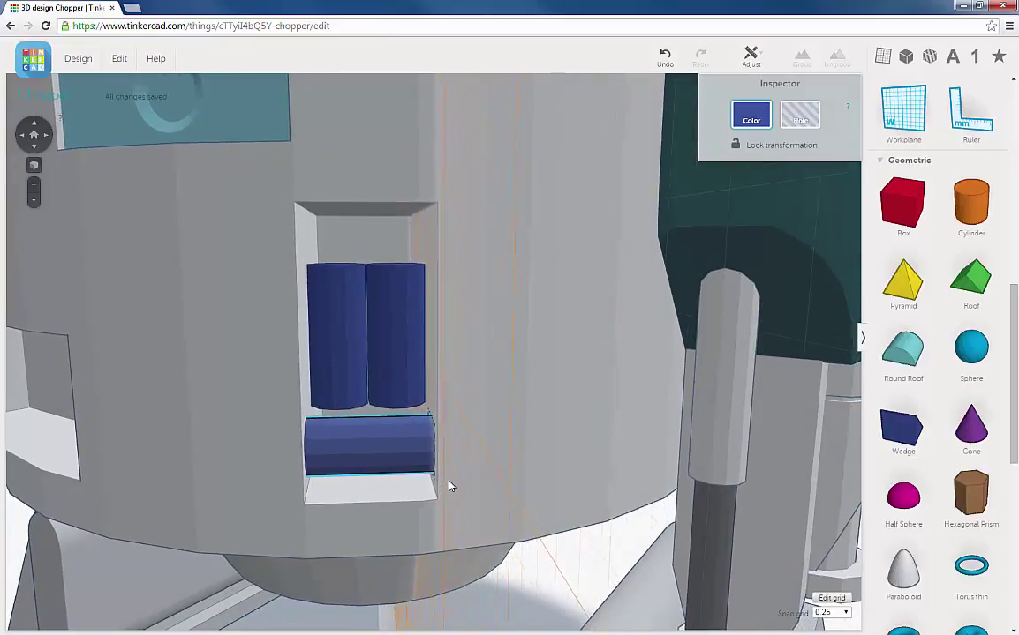
scroll(428, 472, down, 2)
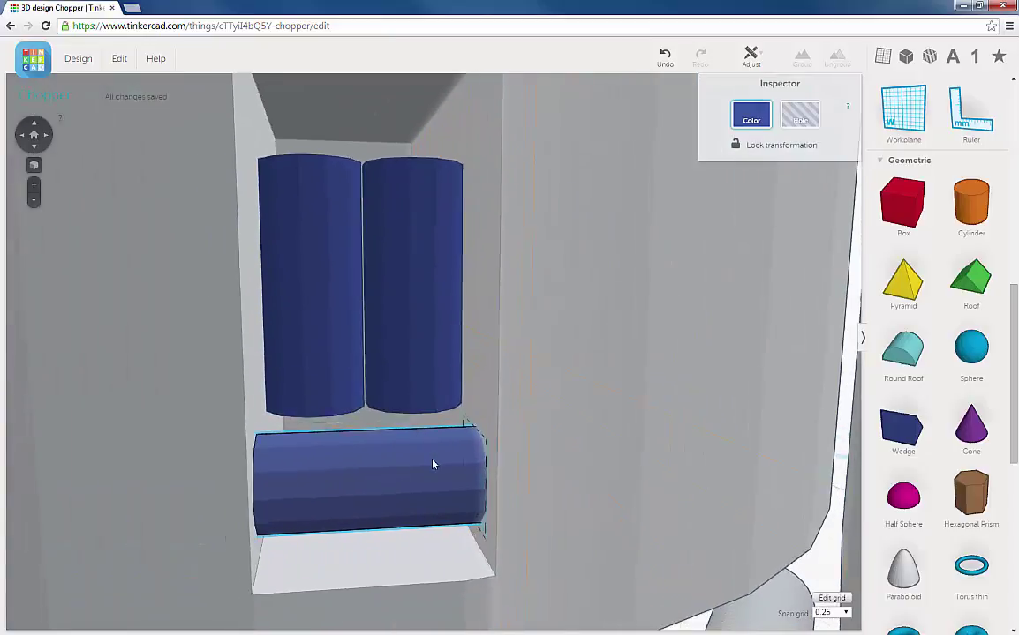
- Duplicate the horizontal cylinder and enlarge the copy's diameter until it reaches the foot of the two upright cylinders
scroll(438, 458, down, 3)
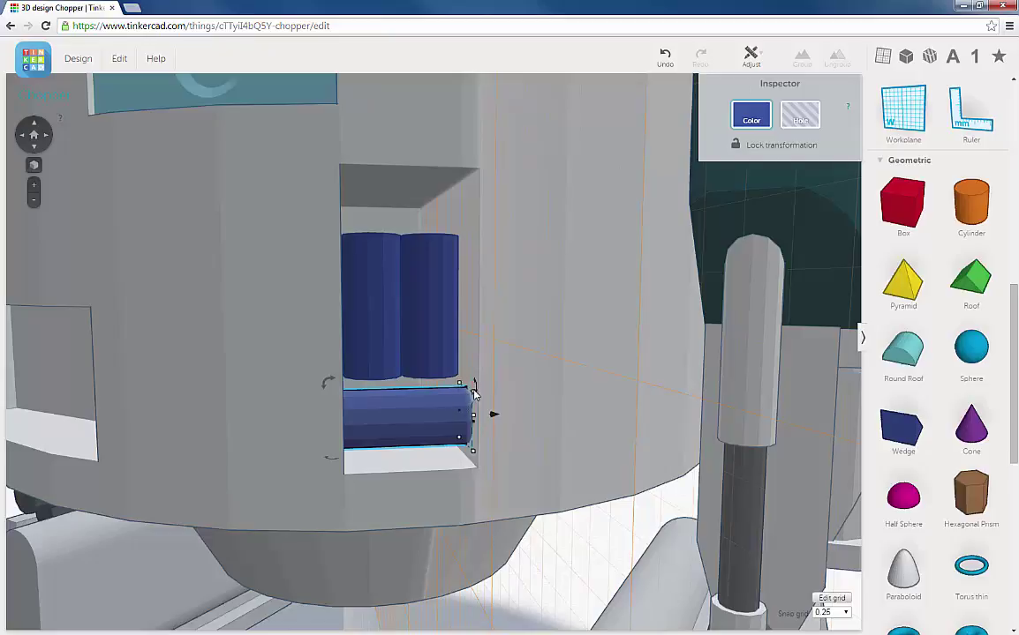
mouse_move(474, 394)
click(115, 60)
click(121, 120)
mouse_move(474, 397)
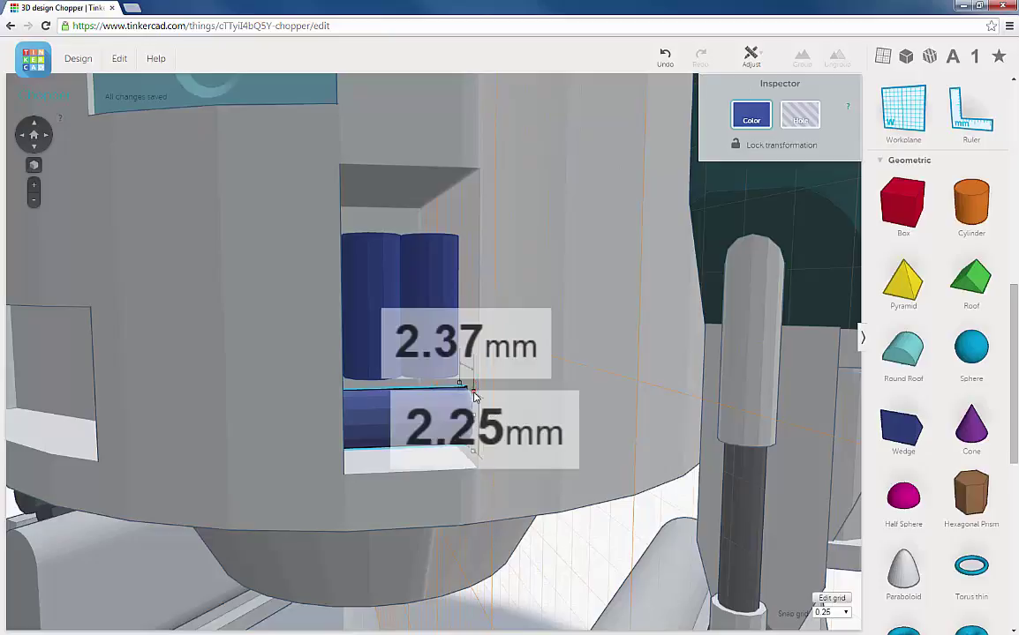
drag(478, 392, 457, 414)
right_drag(446, 437, 445, 438)
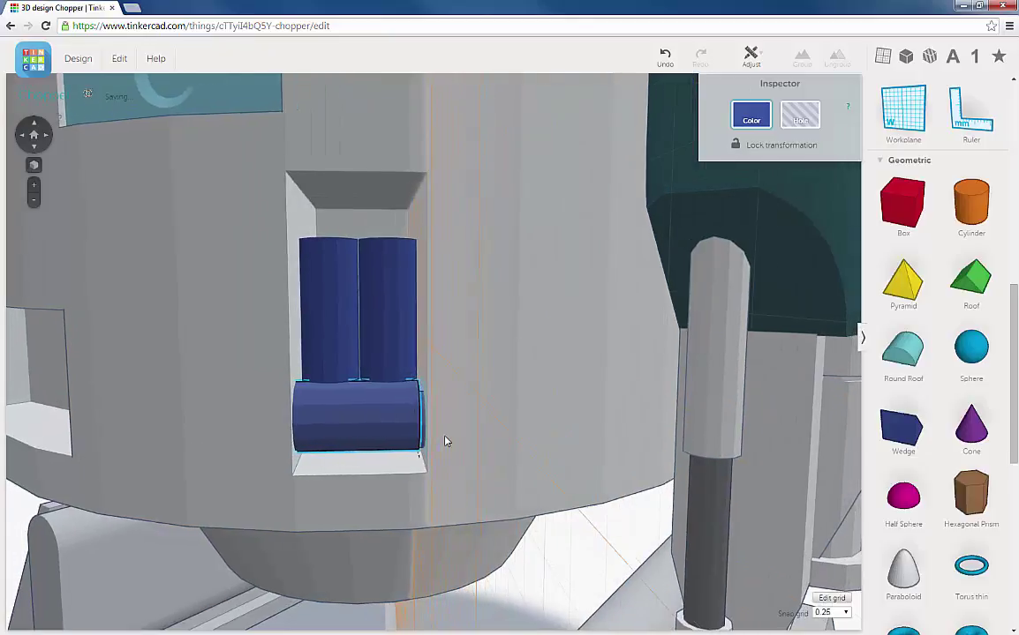
- Shorten the larger horizontal cylinder and shift it sideways so the thinner one protrudes at both ends
mouse_move(420, 417)
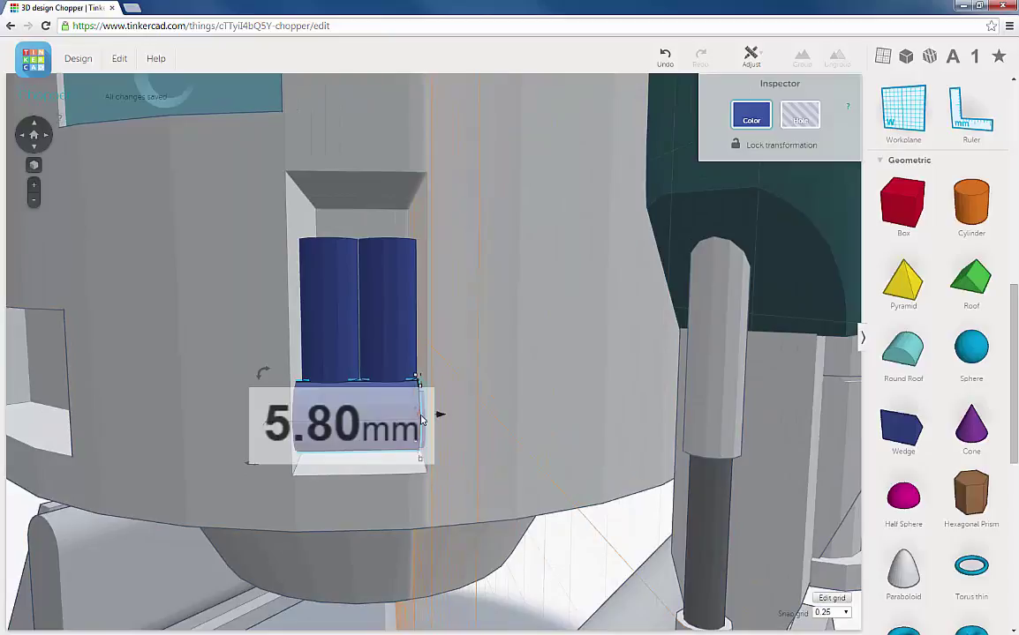
drag(418, 420, 415, 420)
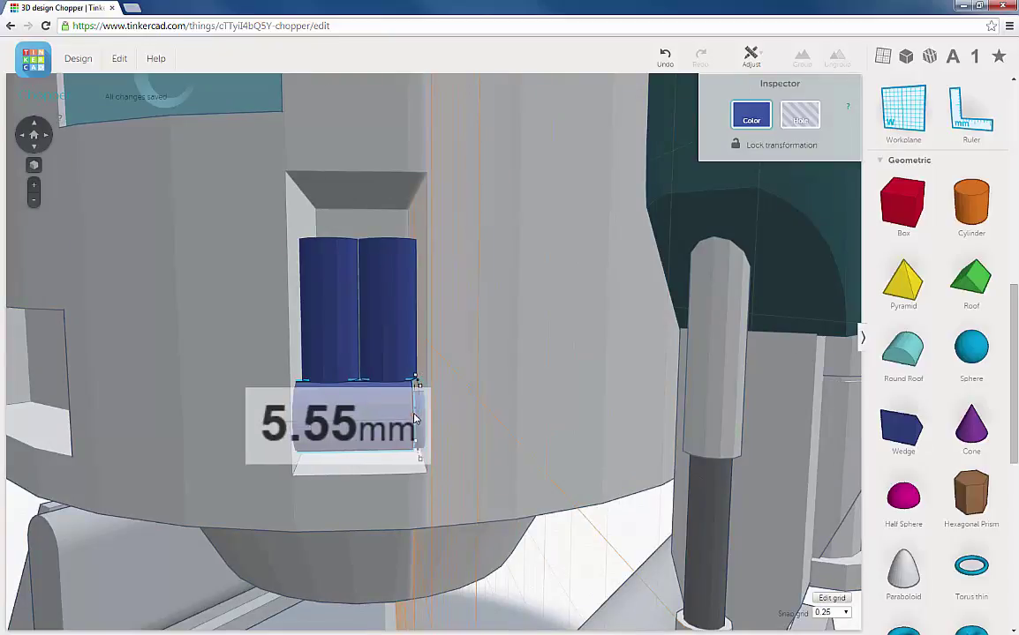
mouse_move(435, 420)
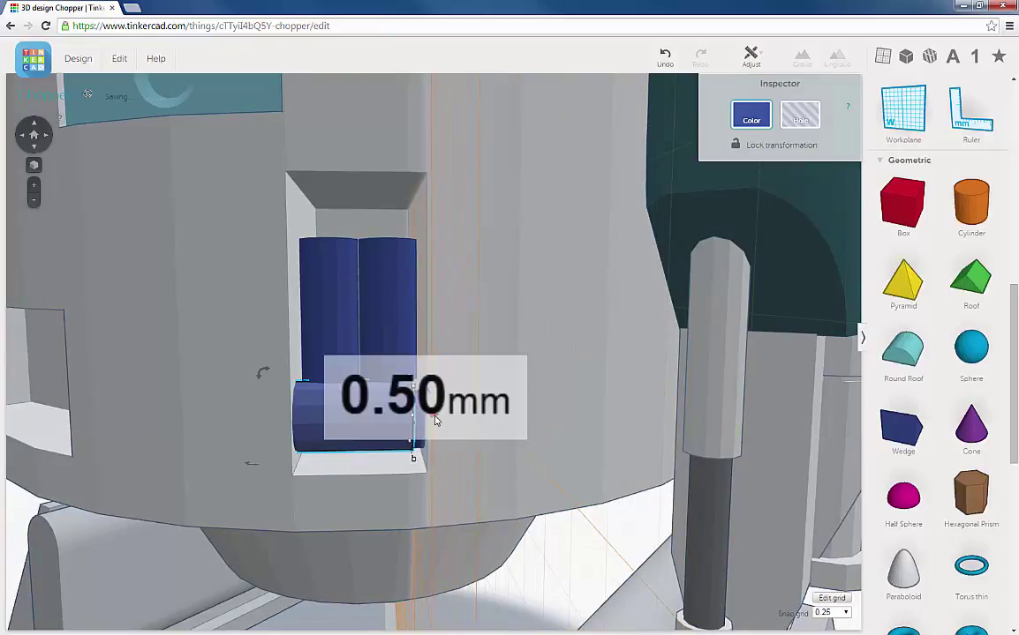
drag(435, 420, 469, 417)
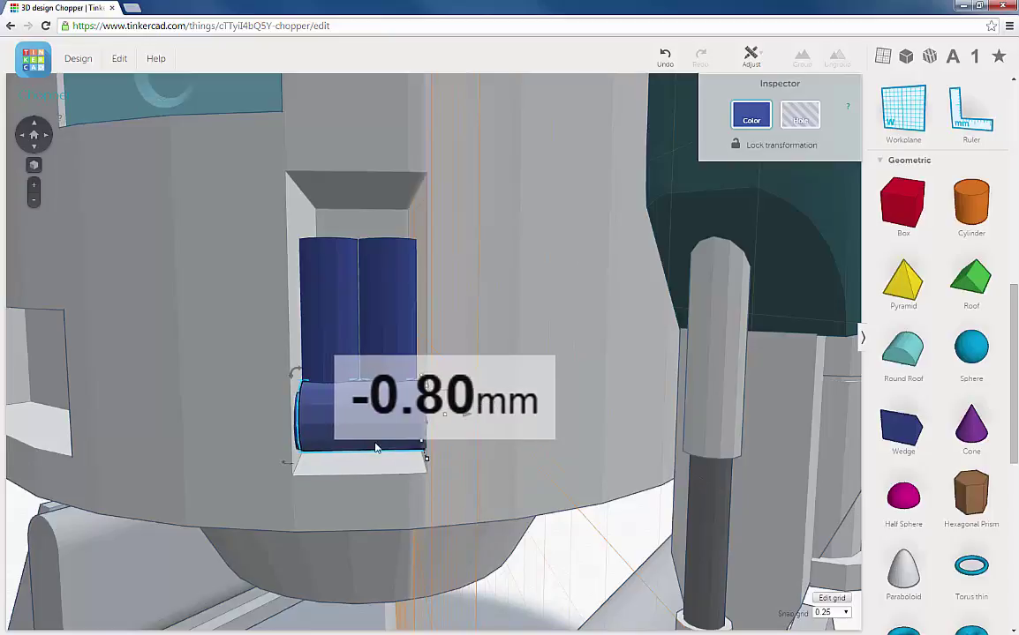
right_drag(374, 447, 387, 439)
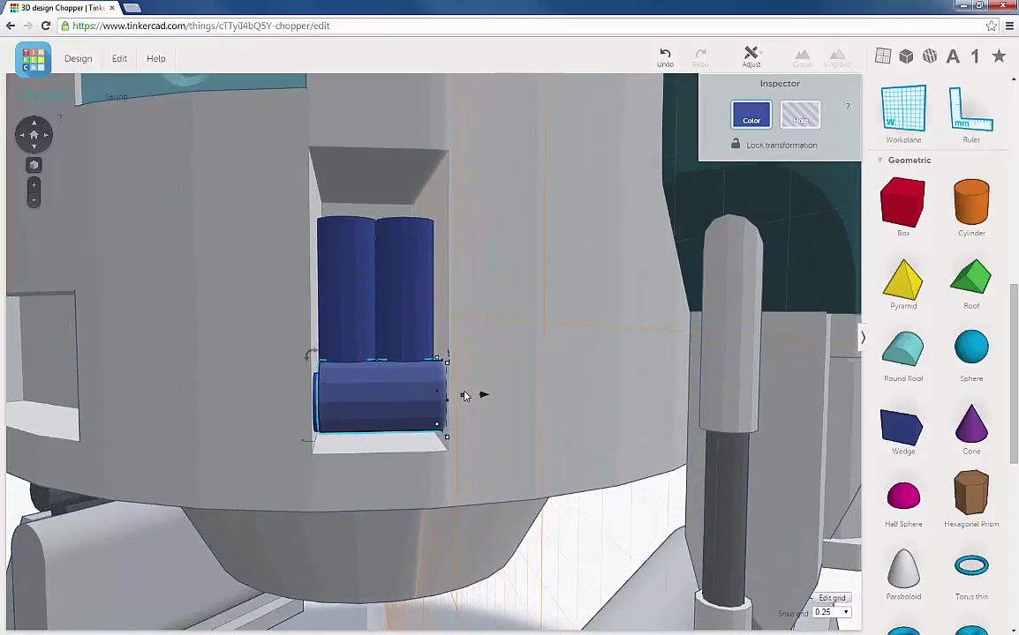
drag(466, 396, 411, 405)
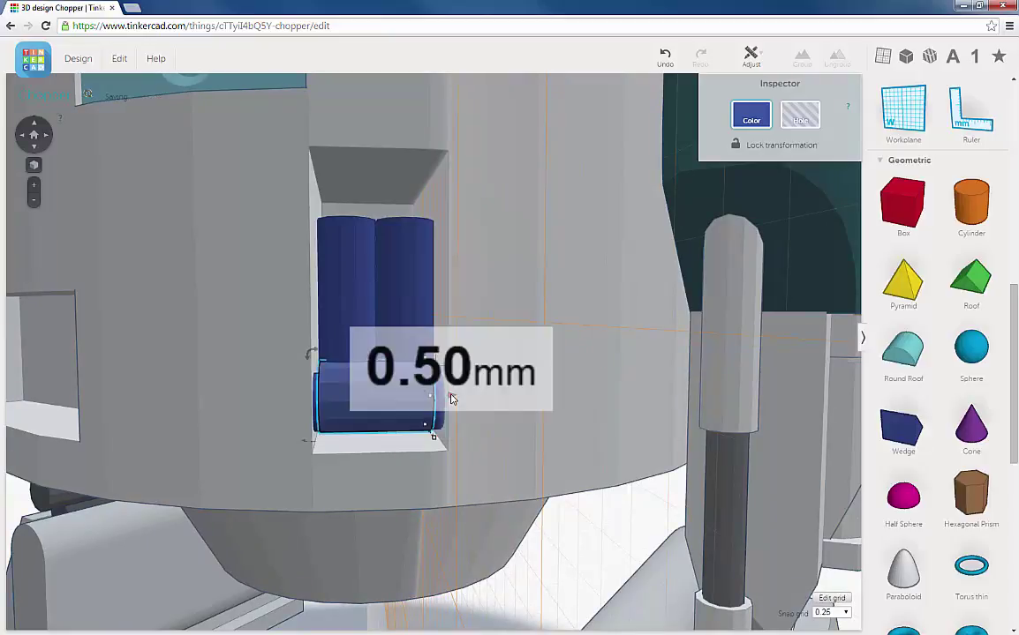
drag(452, 399, 459, 400)
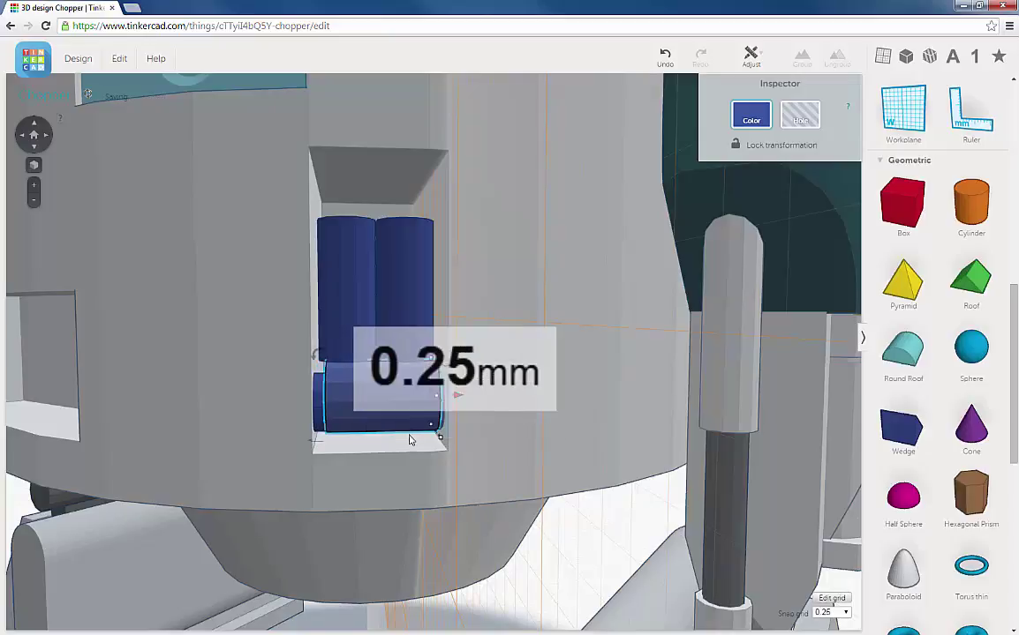
- Reduce the thinner horizontal cylinder's diameter so it sits clear of the larger one's underside, and shift it 0.25 mm toward the right wall
scroll(402, 414, up, 4)
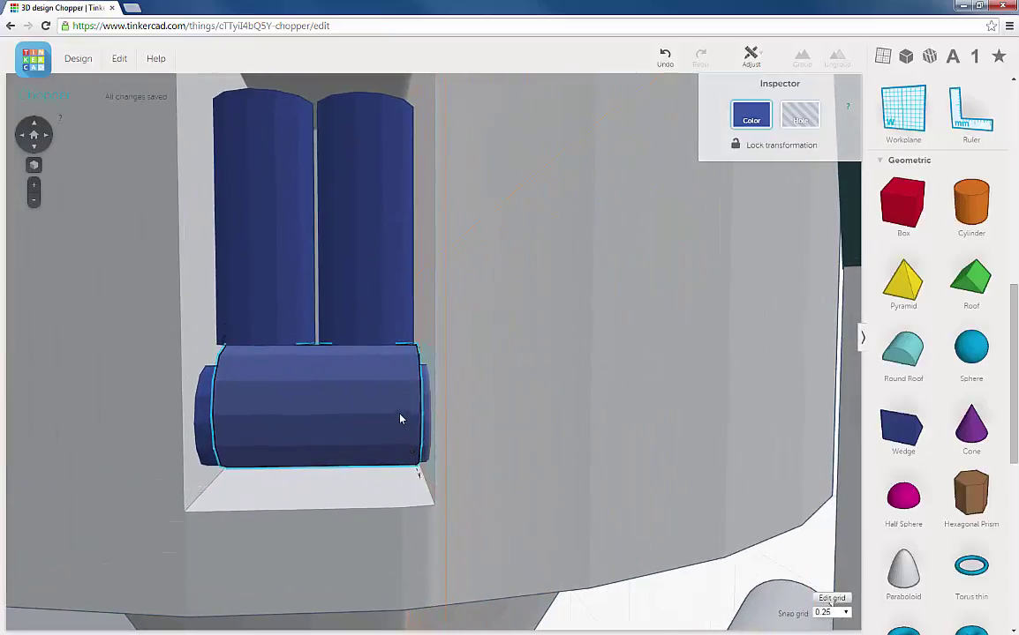
right_drag(400, 415, 295, 399)
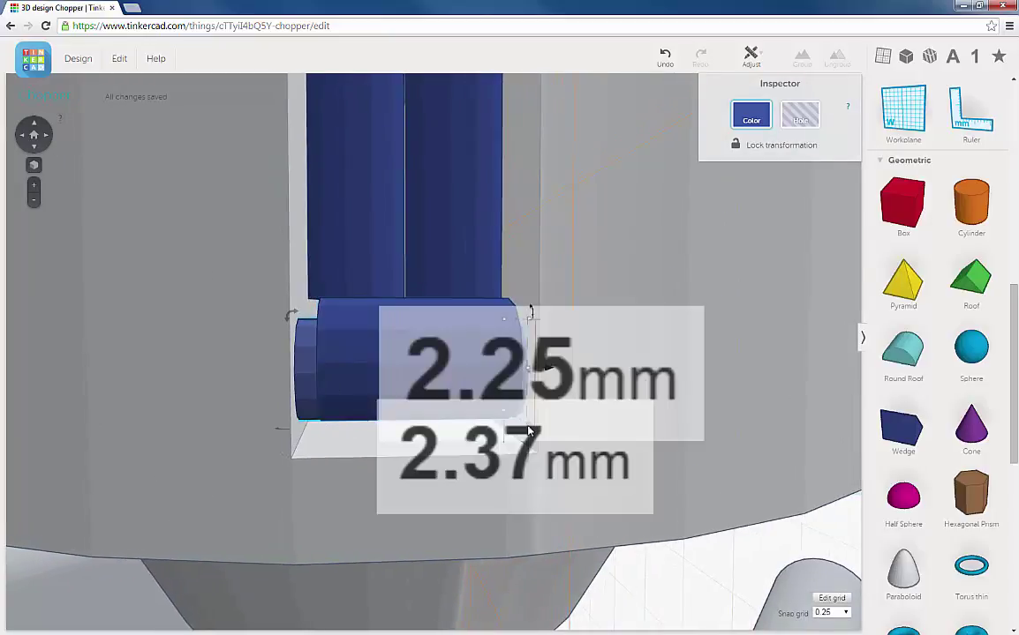
mouse_move(528, 428)
drag(528, 414, 571, 364)
mouse_move(521, 361)
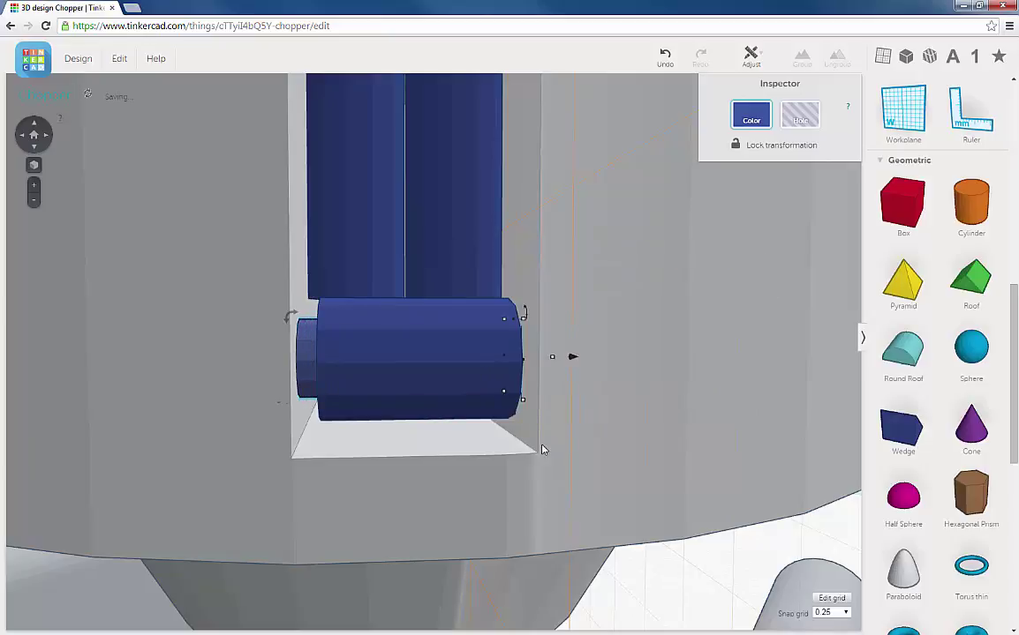
mouse_move(542, 449)
right_down()
mouse_move(515, 449)
mouse_move(533, 443)
right_up()
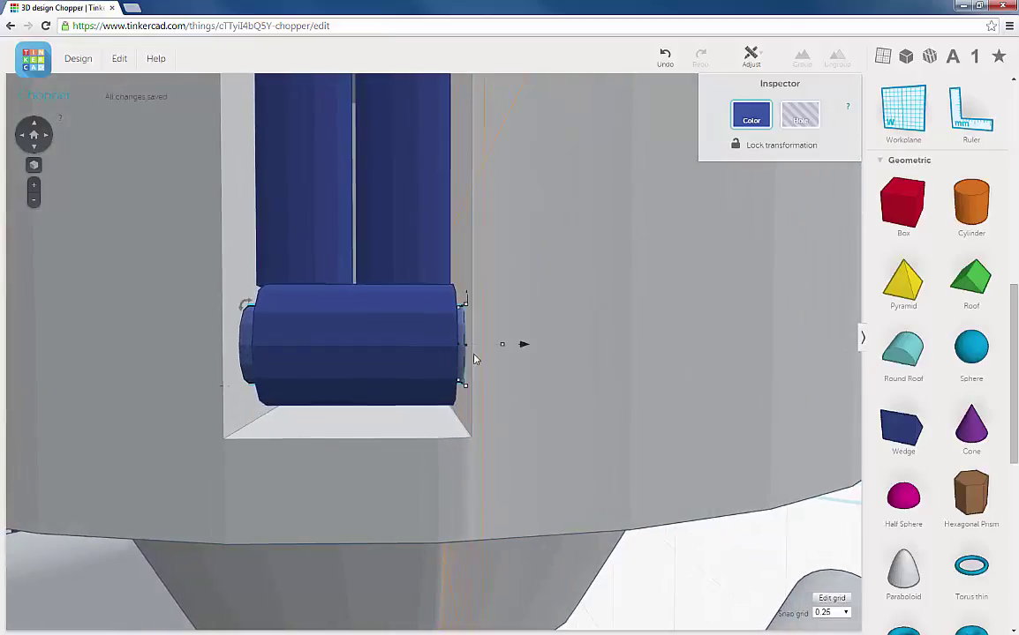
mouse_move(524, 347)
mouse_down()
mouse_move(490, 378)
mouse_move(512, 348)
mouse_move(539, 350)
mouse_up()
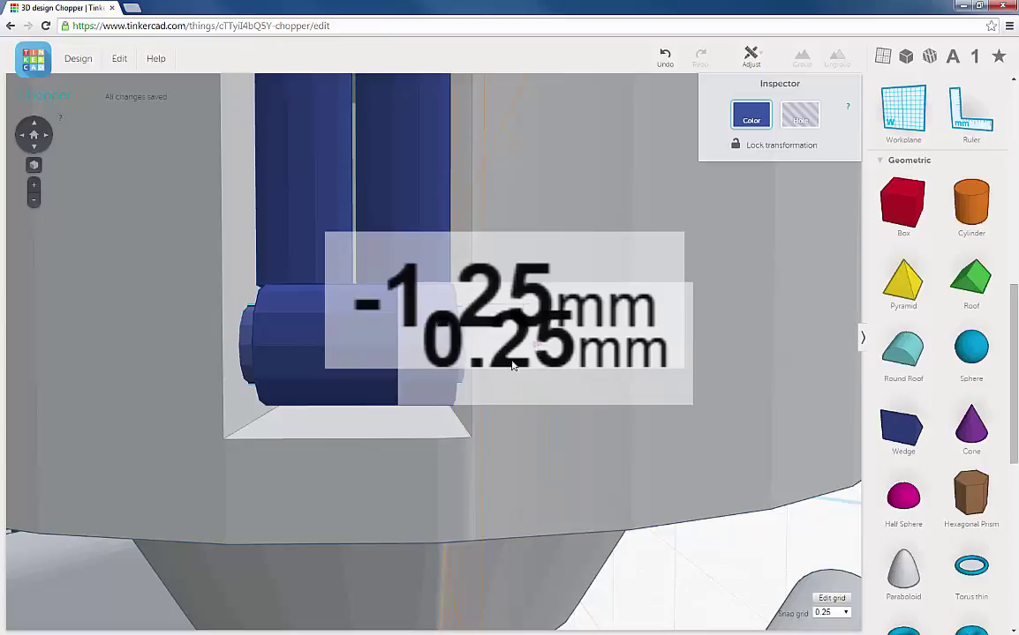
right_drag(427, 408, 444, 418)
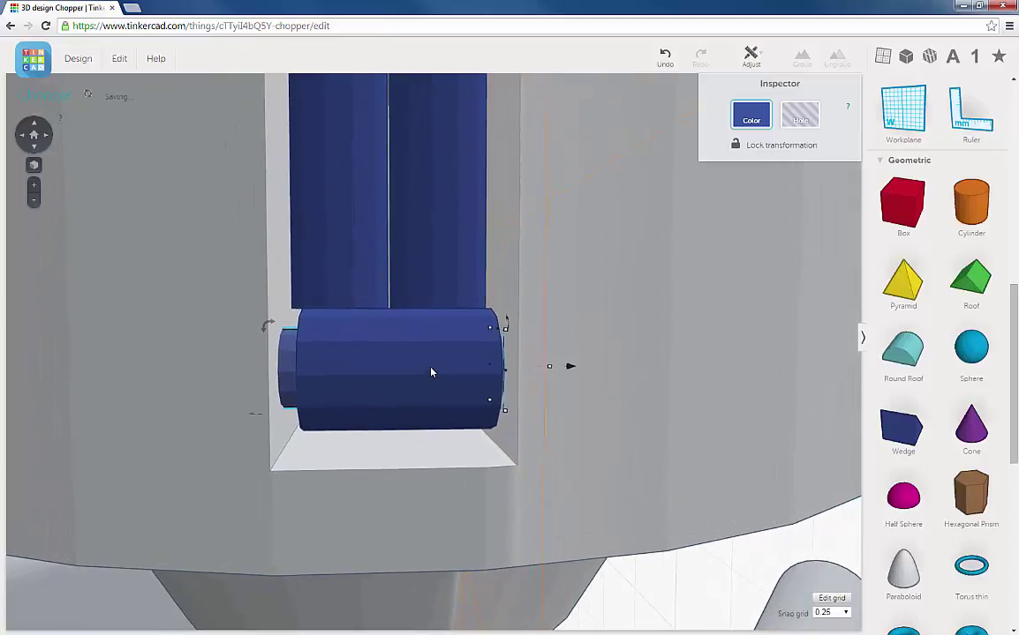
- Move the larger horizontal cylinder 0.50 mm toward the recess's left wall to centre it on the thinner one
click(431, 373)
drag(511, 371, 499, 371)
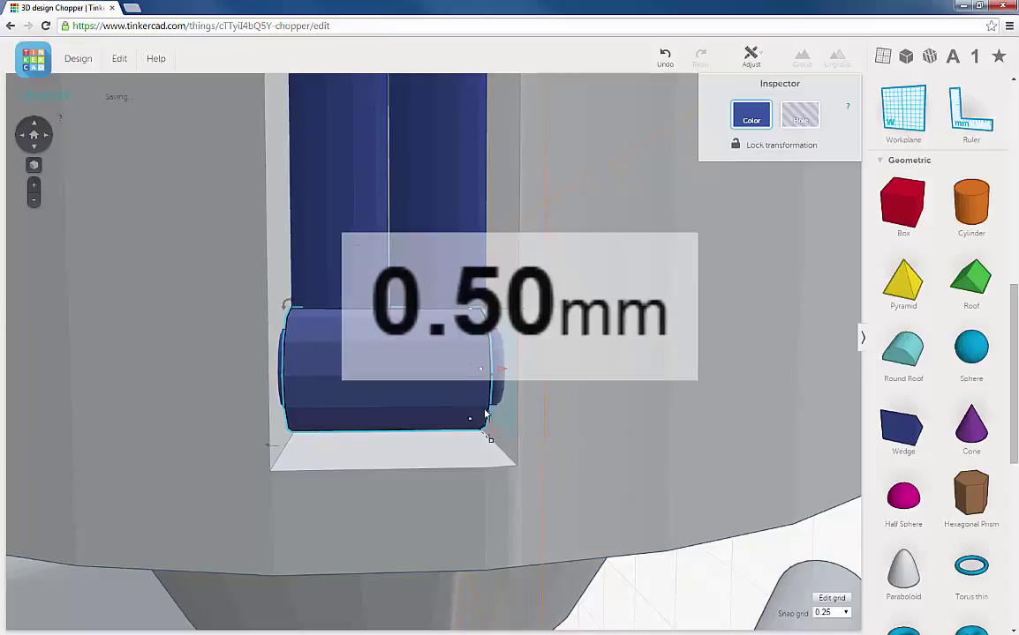
mouse_move(484, 413)
right_down()
mouse_move(467, 414)
mouse_move(486, 399)
right_up()
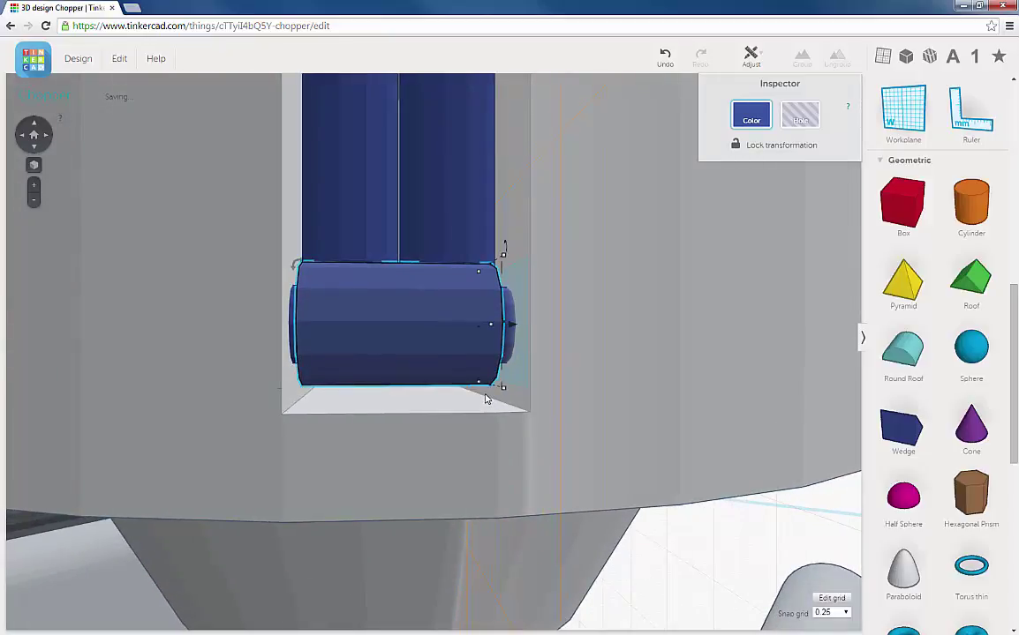
- Set the snap grid to 0.1 and fine-tune the larger cylinder's sideways position so both ends of the thinner one protrude evenly
scroll(486, 406, down, 5)
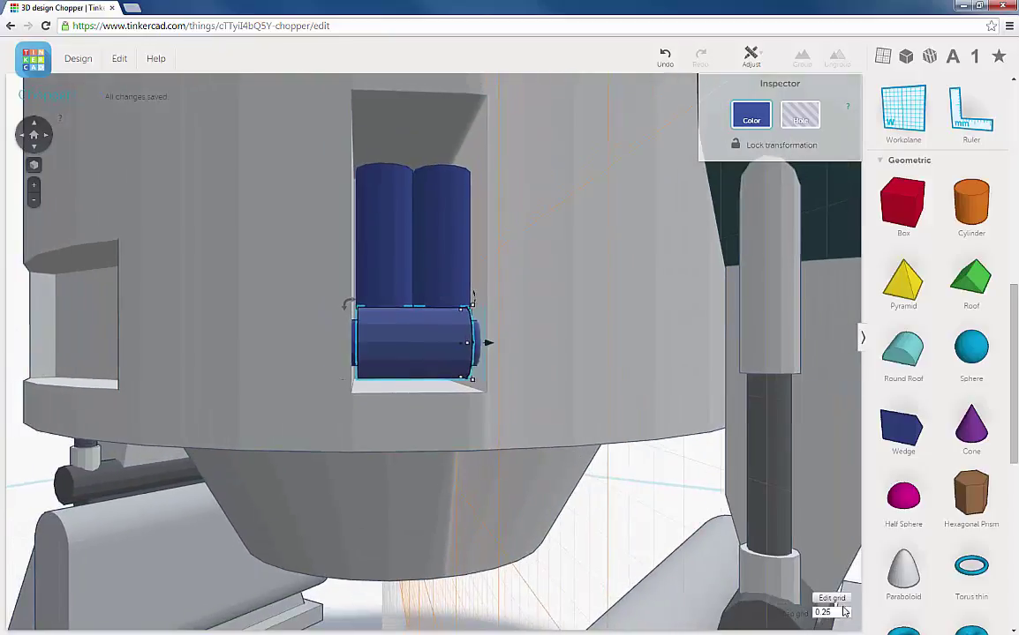
click(843, 611)
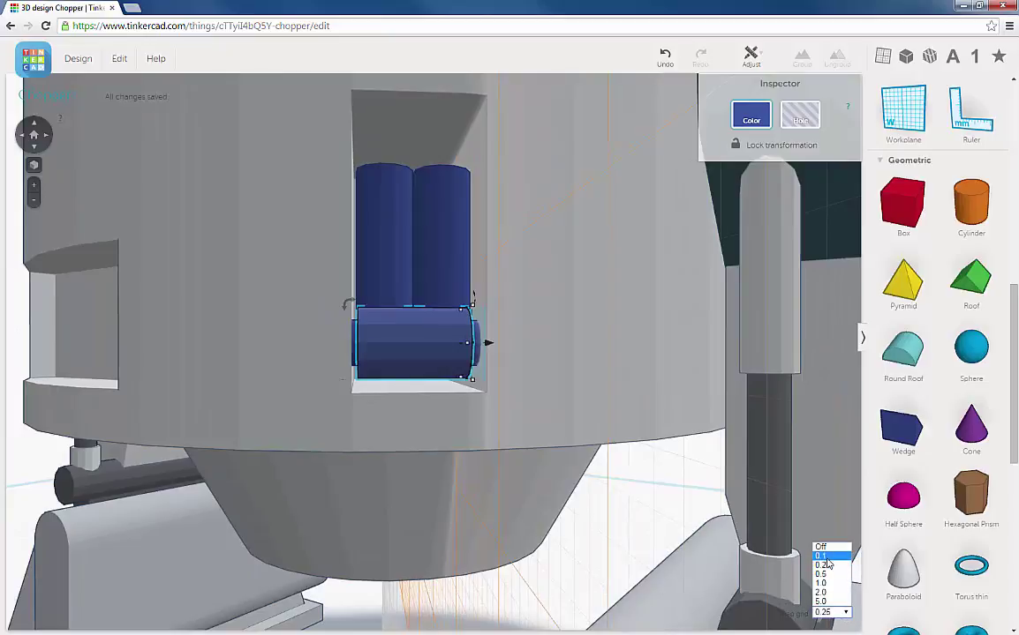
click(827, 556)
right_drag(514, 375, 460, 382)
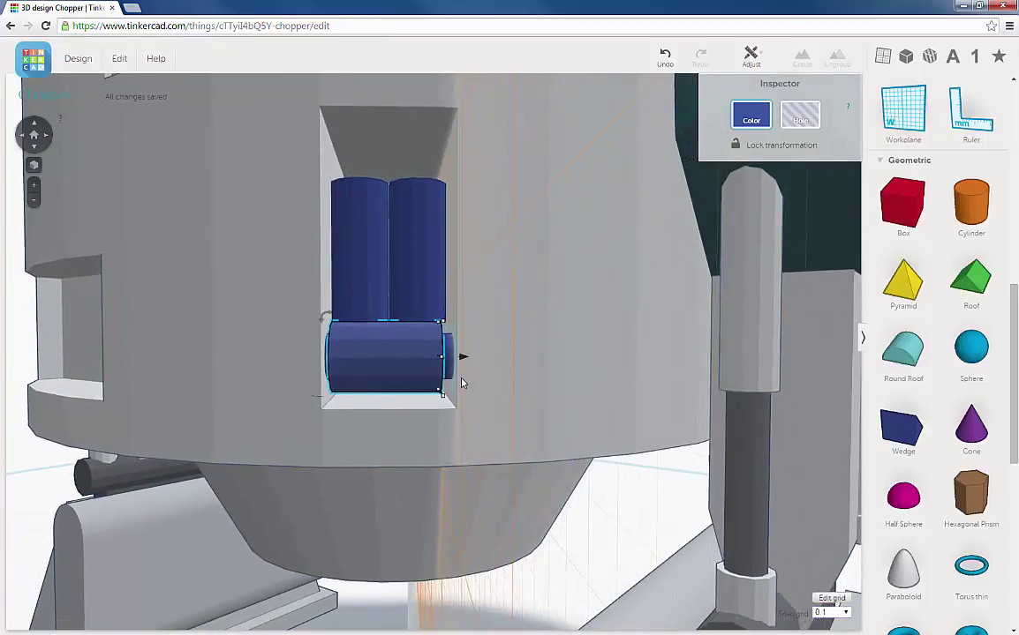
scroll(462, 383, up, 4)
drag(465, 352, 473, 353)
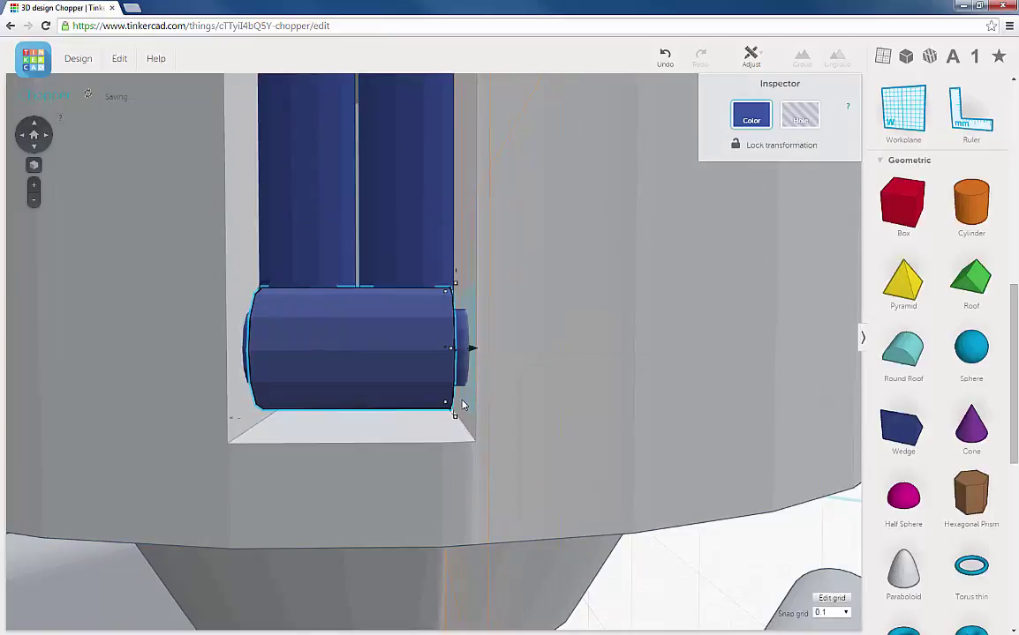
right_drag(469, 404, 463, 380)
drag(463, 380, 466, 382)
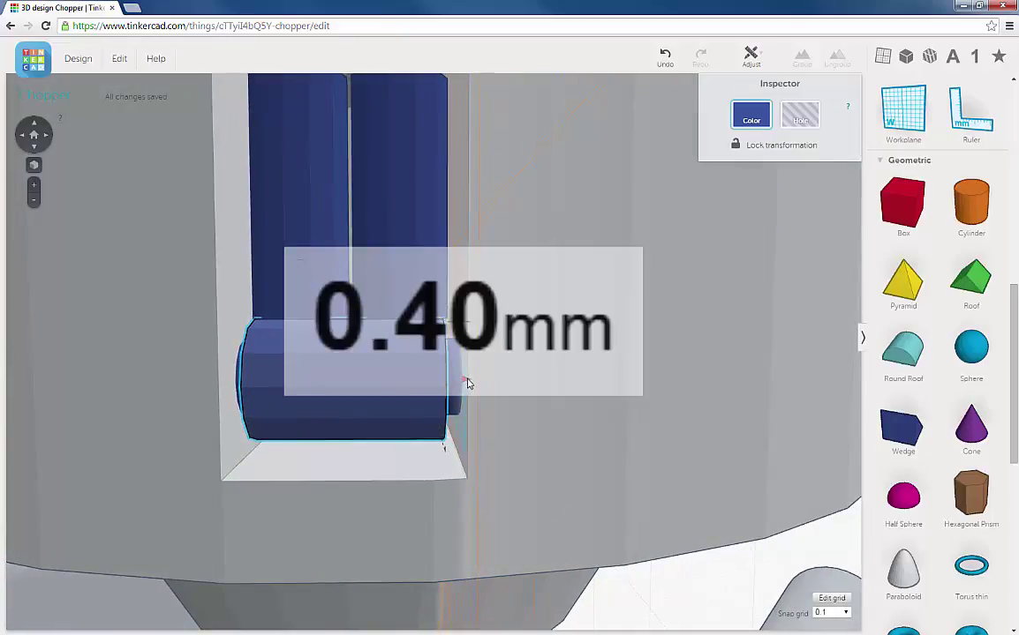
drag(468, 380, 472, 382)
- Place the workplane on the recess floor and lower both horizontal cylinders together, leaving a small gap below the uprights
right_drag(416, 422, 357, 353)
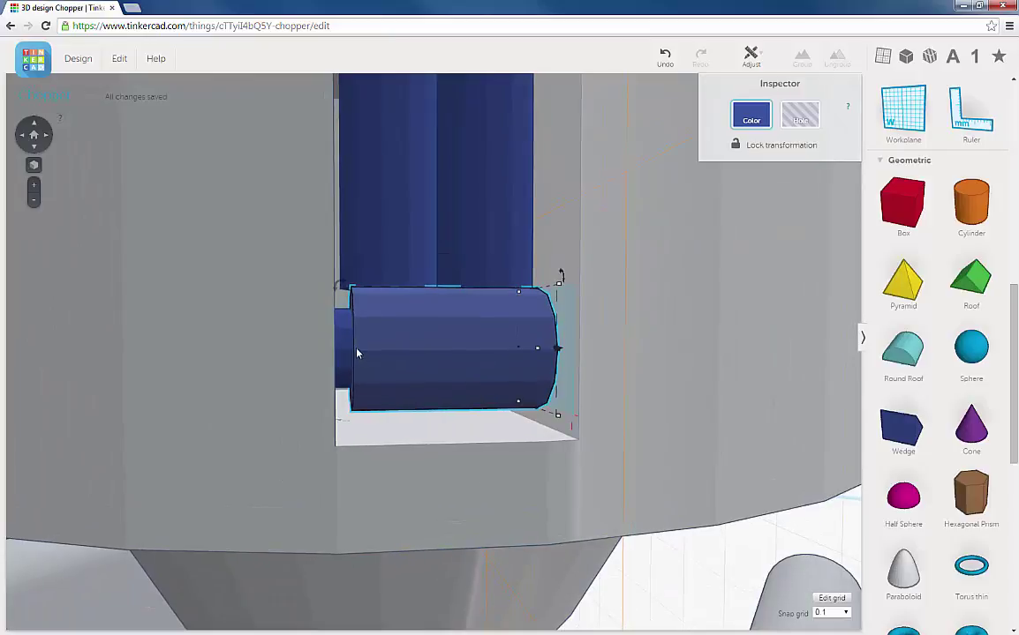
shift+click(349, 344)
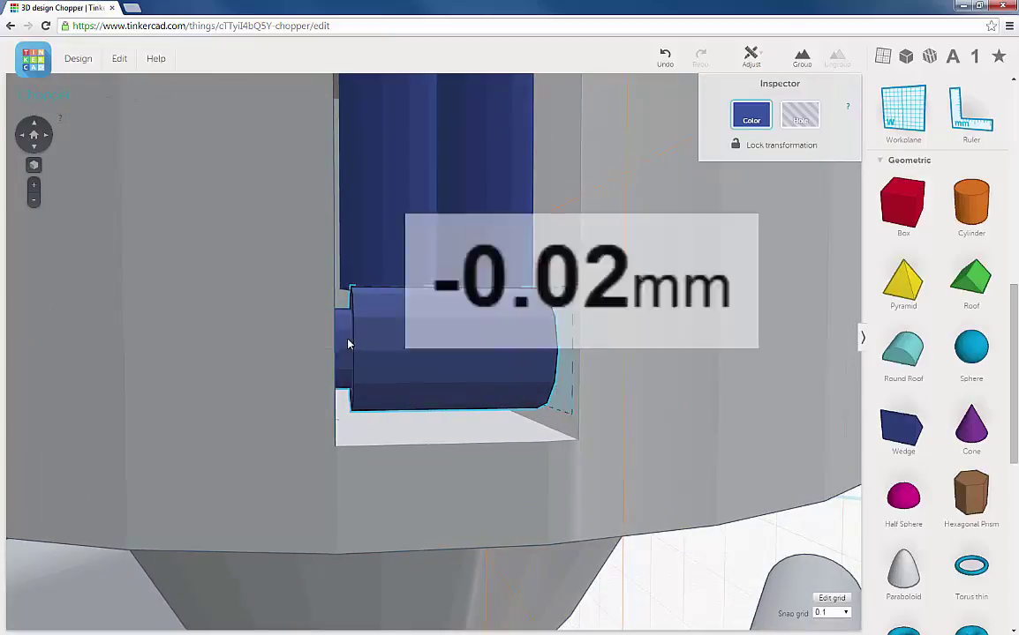
right_drag(488, 399, 473, 405)
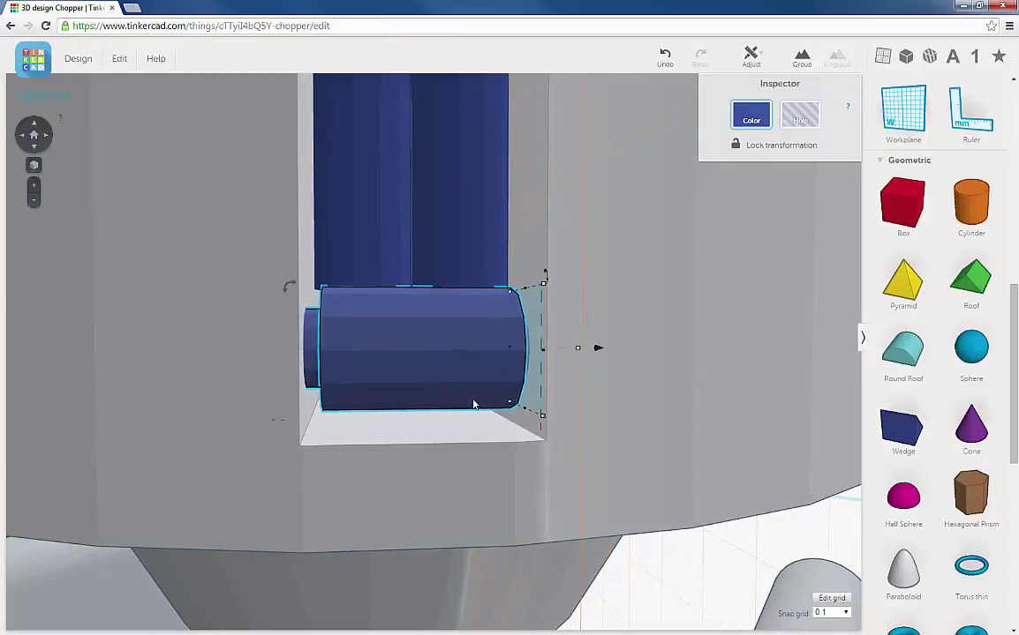
click(902, 112)
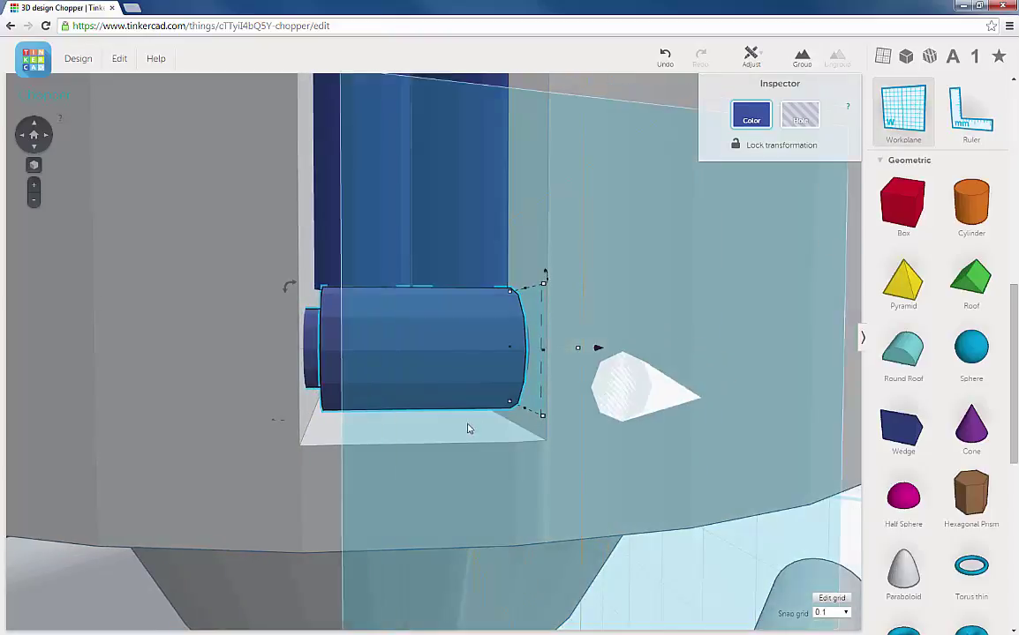
click(445, 383)
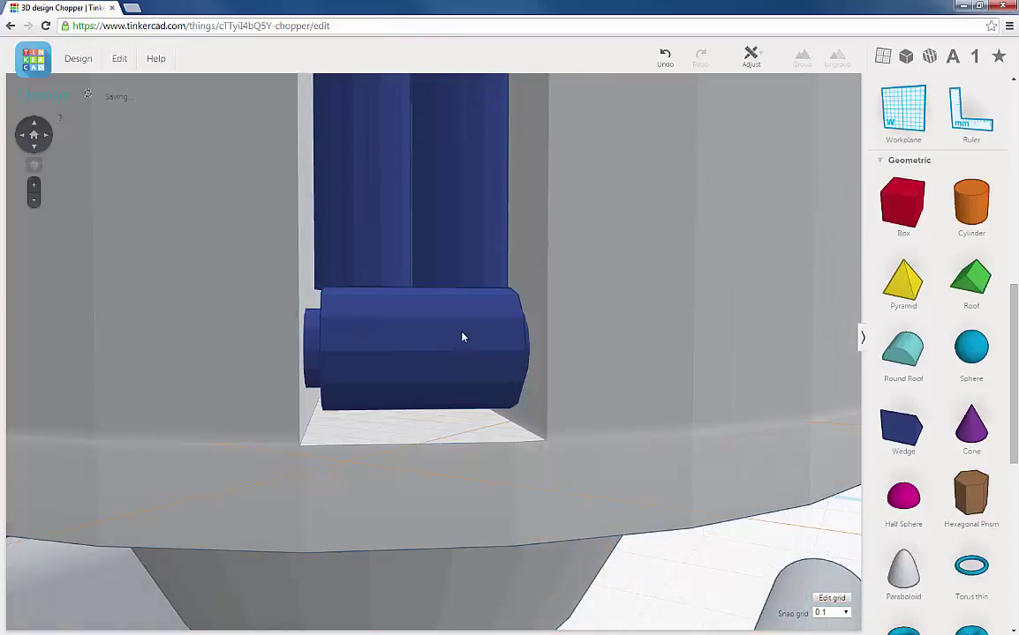
click(400, 337)
click(315, 334)
click(319, 335)
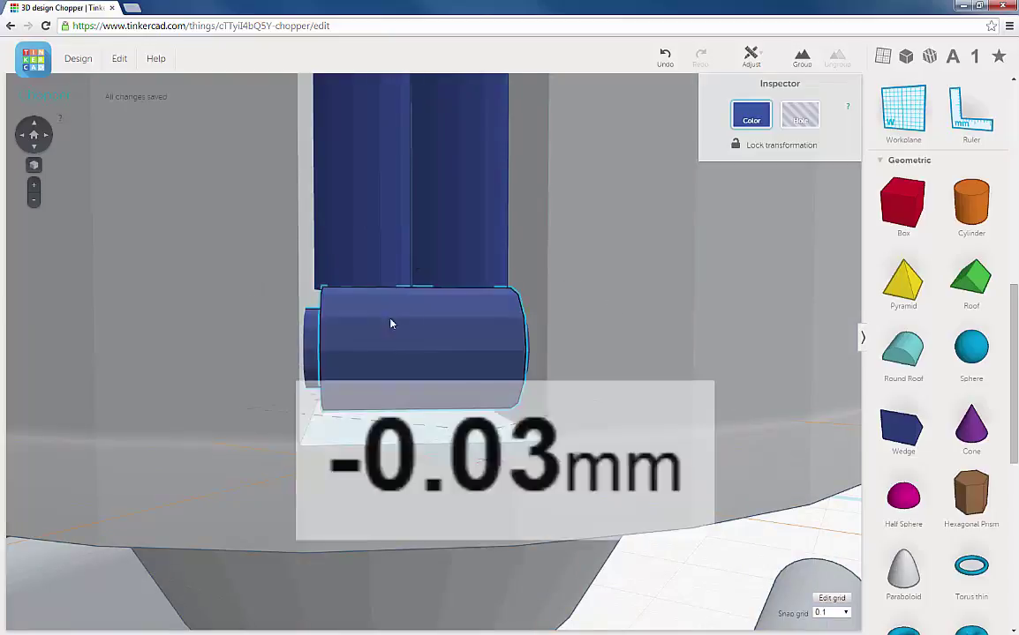
drag(434, 275, 465, 386)
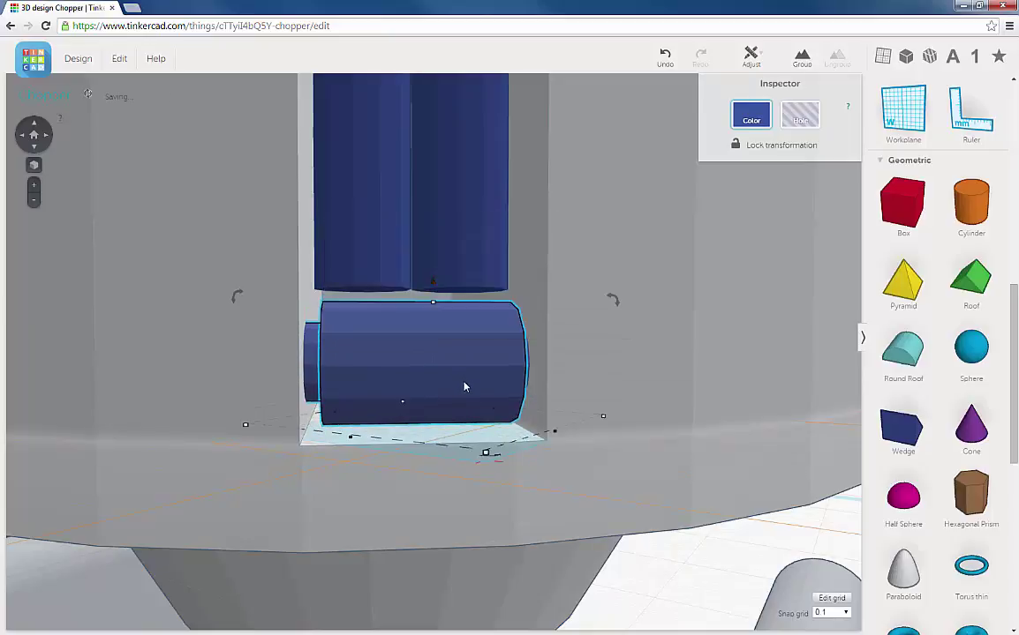
- Duplicate the right-hand upright cylinder in the recess
mouse_move(484, 392)
right_down()
mouse_move(473, 391)
mouse_move(475, 378)
mouse_move(491, 392)
mouse_move(474, 395)
mouse_move(459, 366)
mouse_move(464, 324)
mouse_move(502, 386)
right_up()
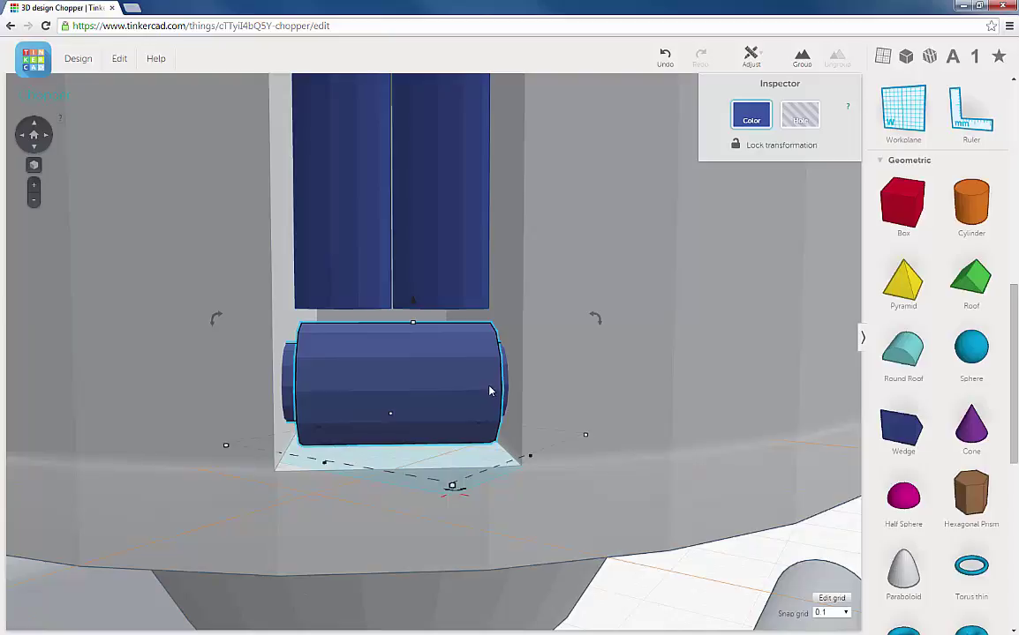
drag(437, 388, 434, 390)
right_drag(435, 389, 445, 390)
right_drag(433, 311, 463, 359)
click(448, 359)
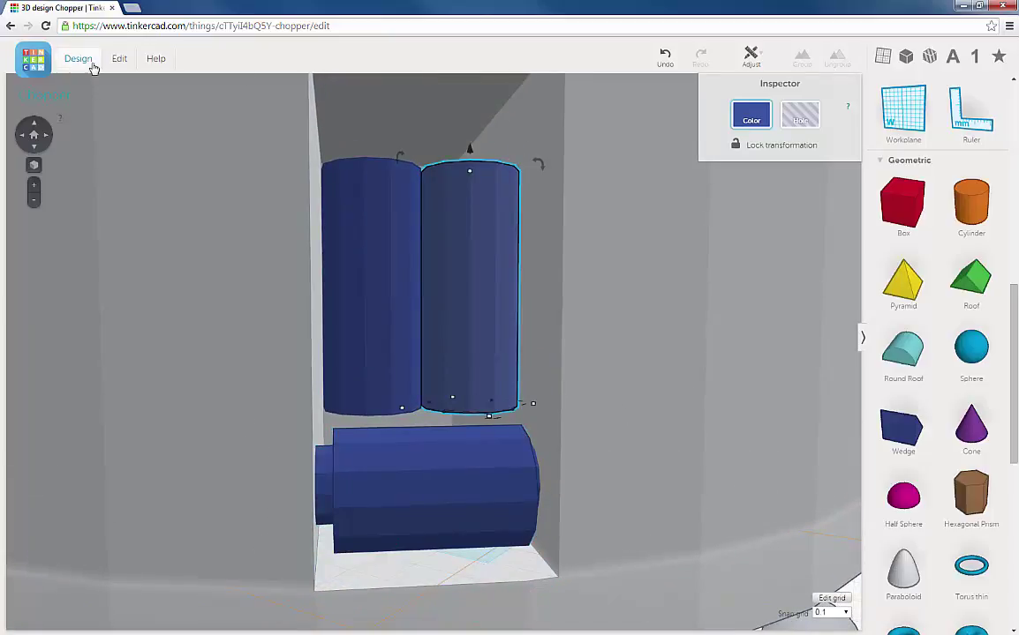
click(119, 60)
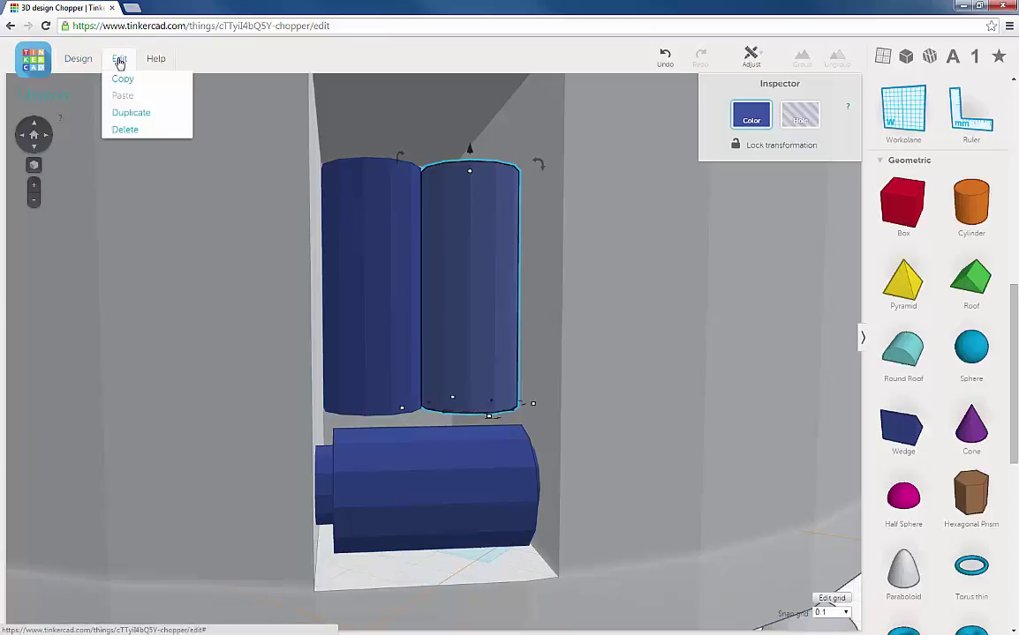
click(131, 112)
right_drag(477, 332, 470, 331)
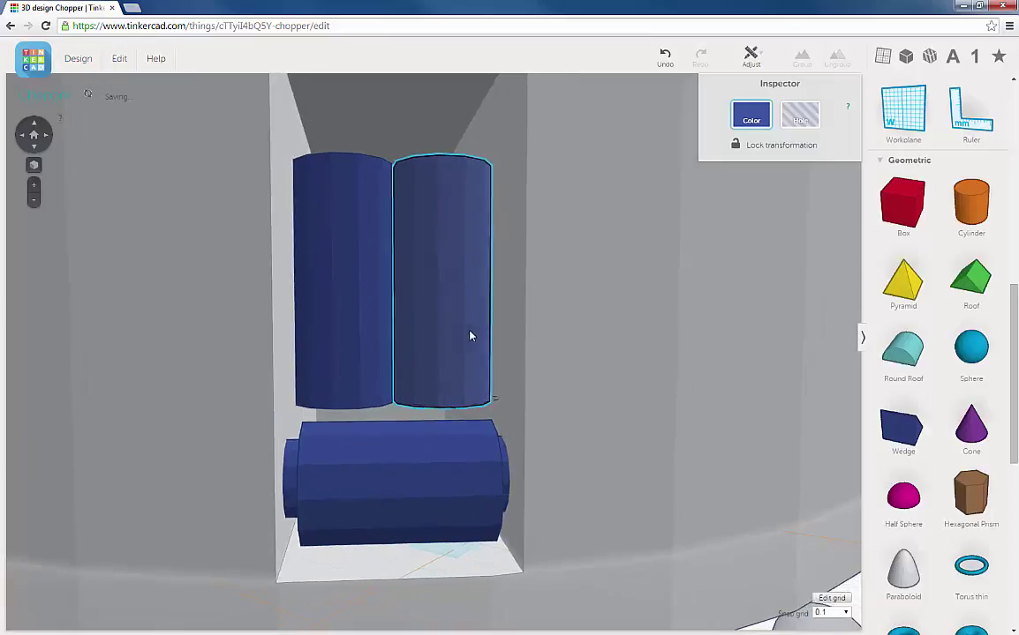
drag(443, 356, 443, 357)
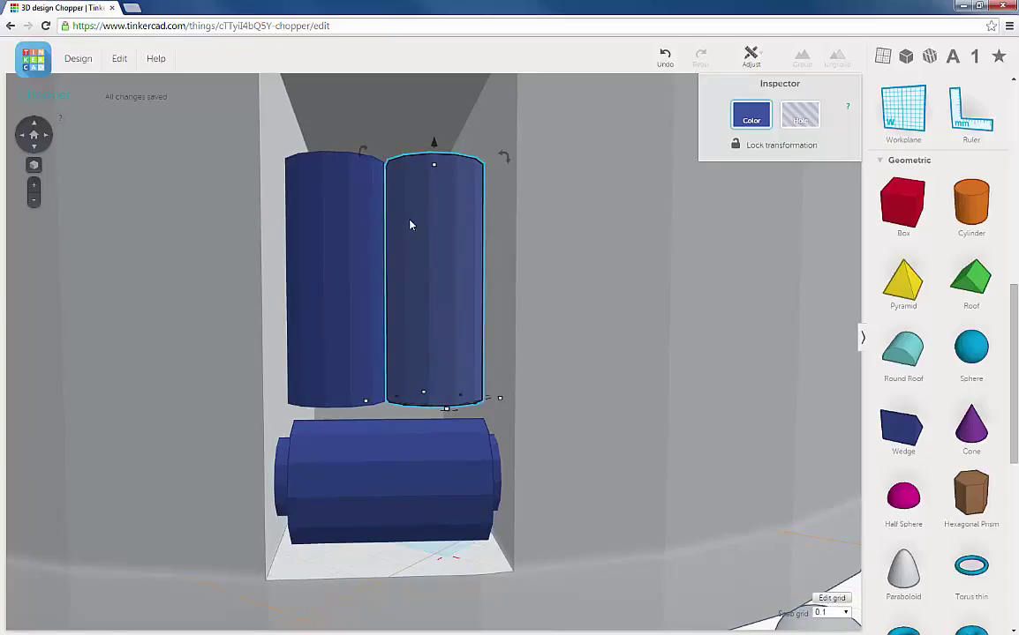
- Place the workplane on the recess's right side wall and move the duplicate upright cylinder sideways to midway between the two originals
click(905, 118)
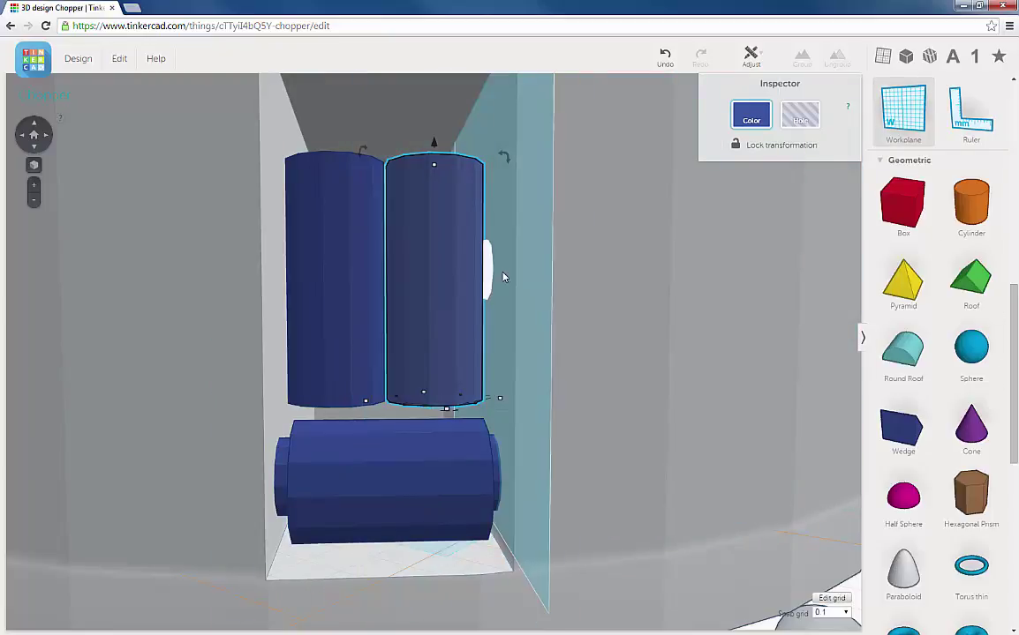
click(503, 277)
click(437, 227)
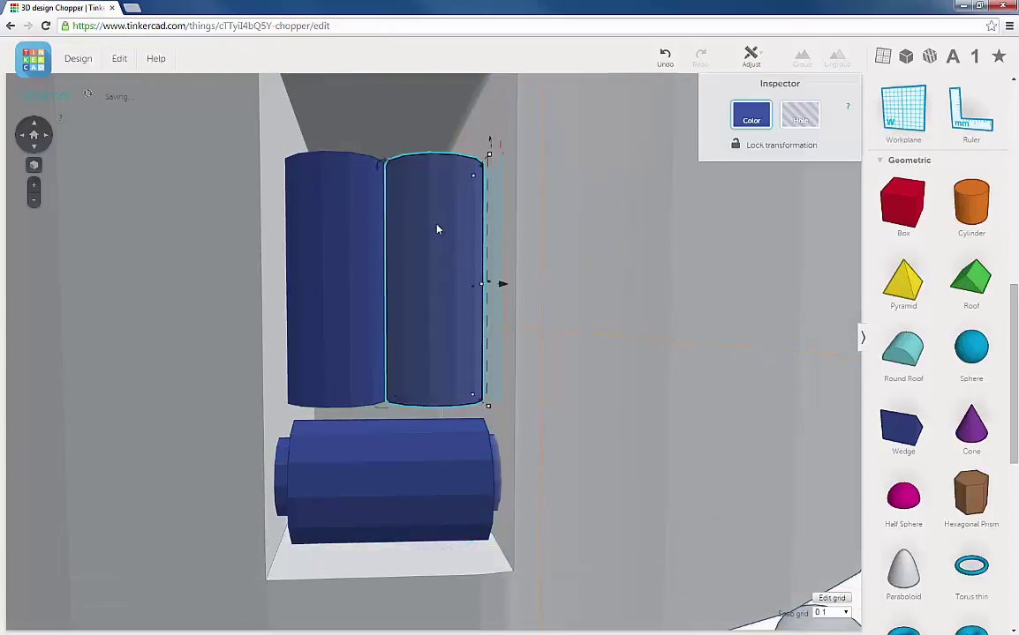
drag(500, 285, 451, 281)
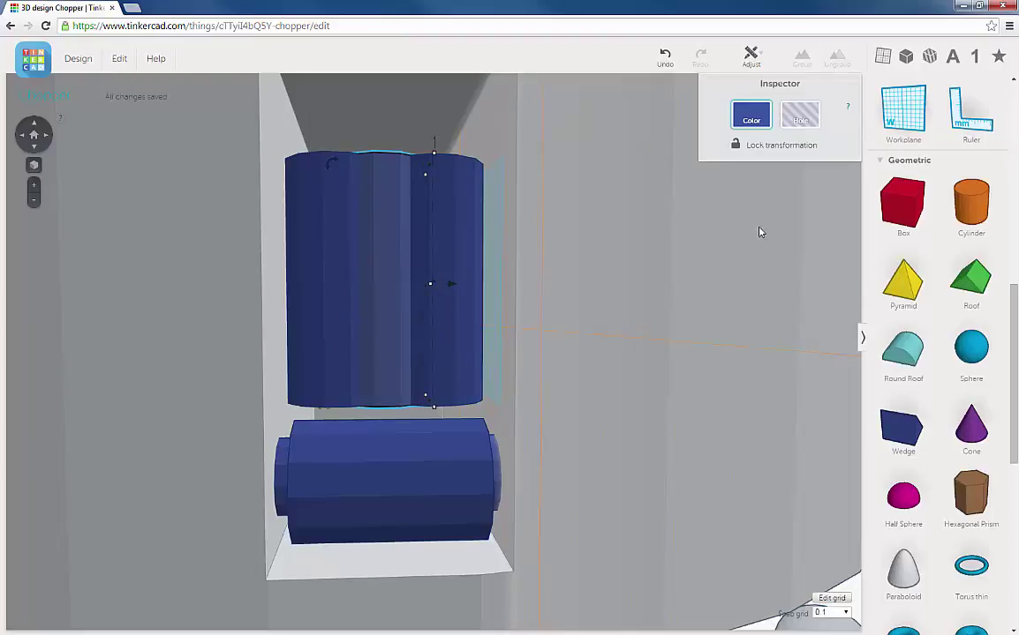
- Place the workplane on the recess floor and shorten the middle duplicate cylinder to about 1.35 mm tall
click(900, 124)
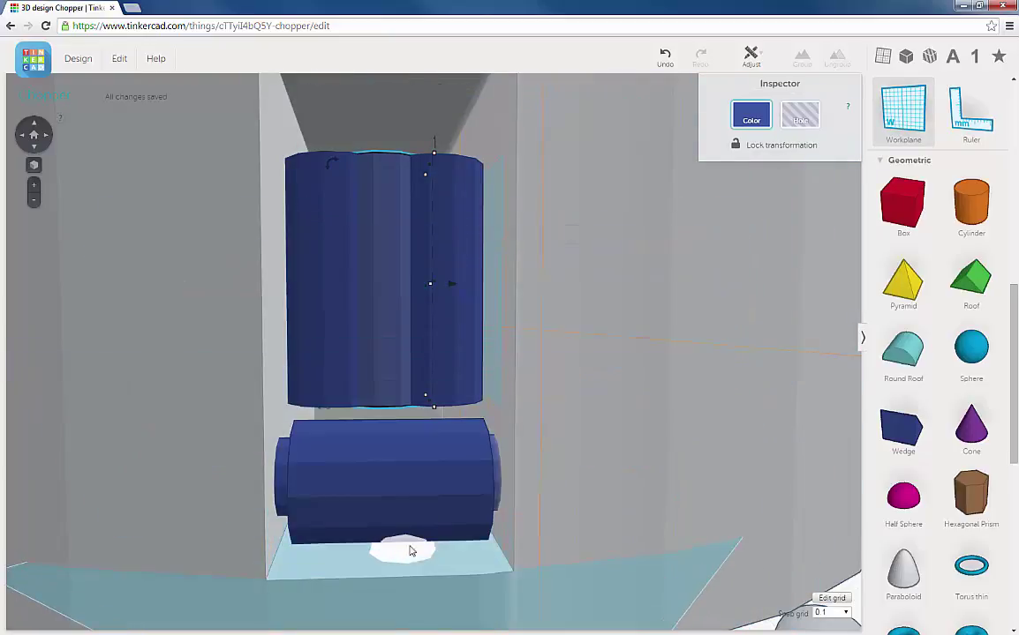
click(409, 551)
click(391, 221)
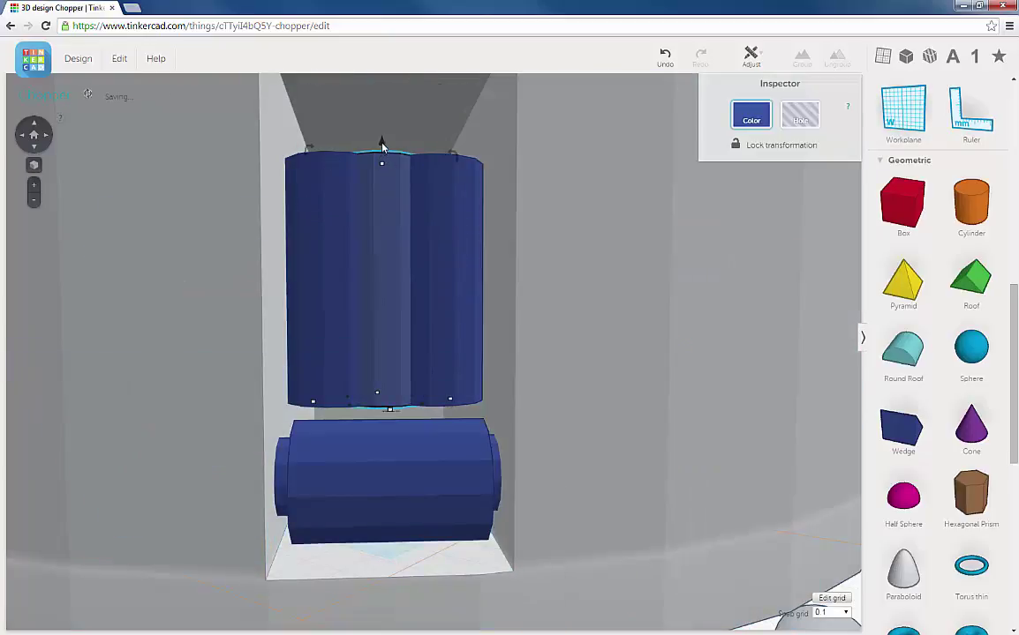
mouse_move(382, 165)
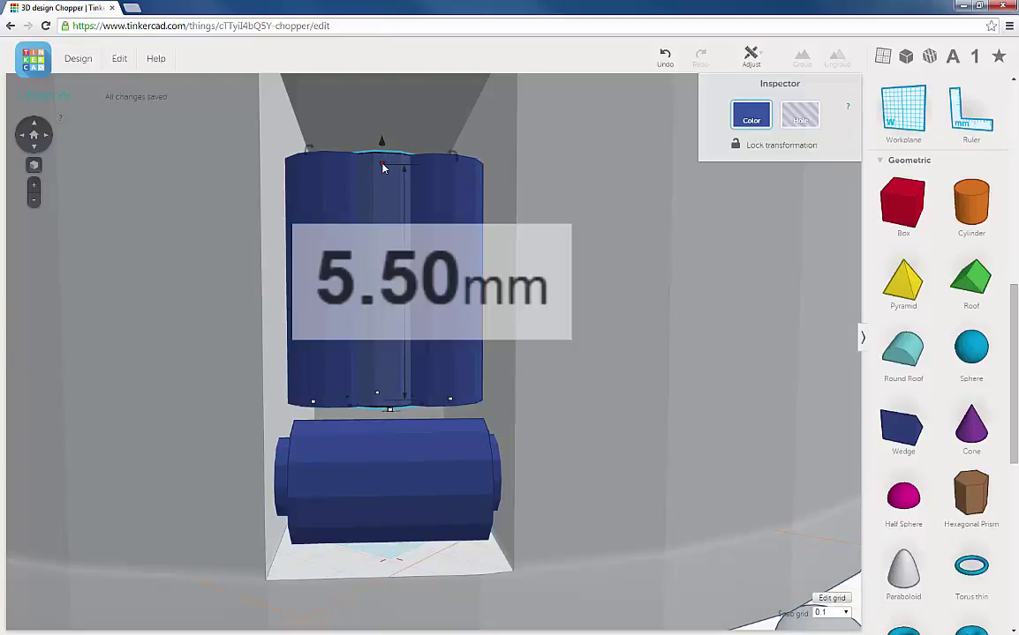
drag(382, 166, 383, 347)
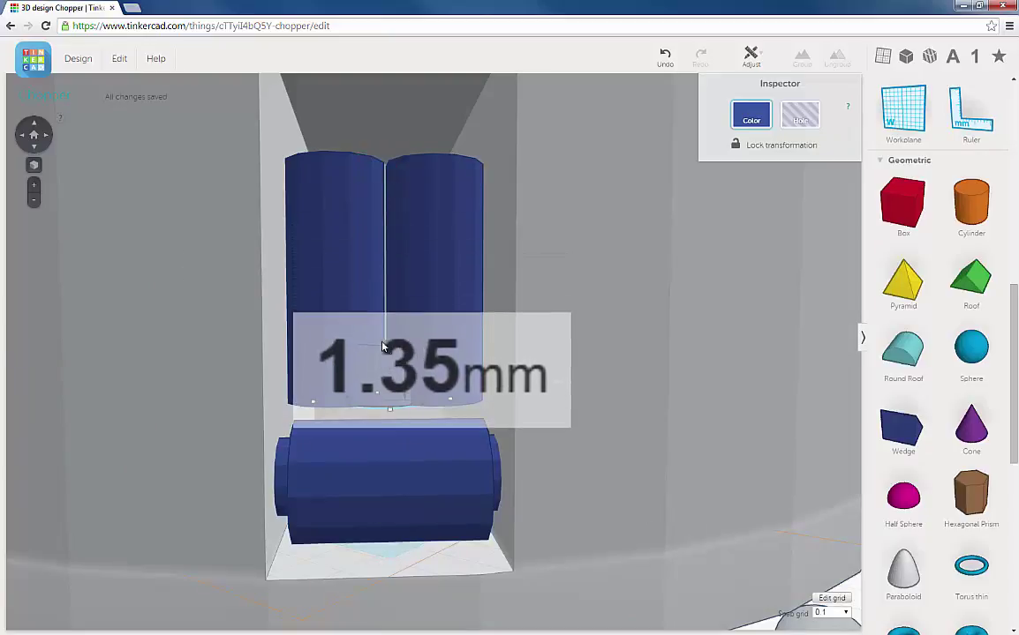
- Shrink the short middle cylinder's diameter evenly so it becomes a slim connector between the two uprights
mouse_move(419, 388)
right_down()
mouse_move(420, 398)
mouse_move(412, 290)
mouse_move(423, 397)
right_up()
click(423, 397)
click(396, 406)
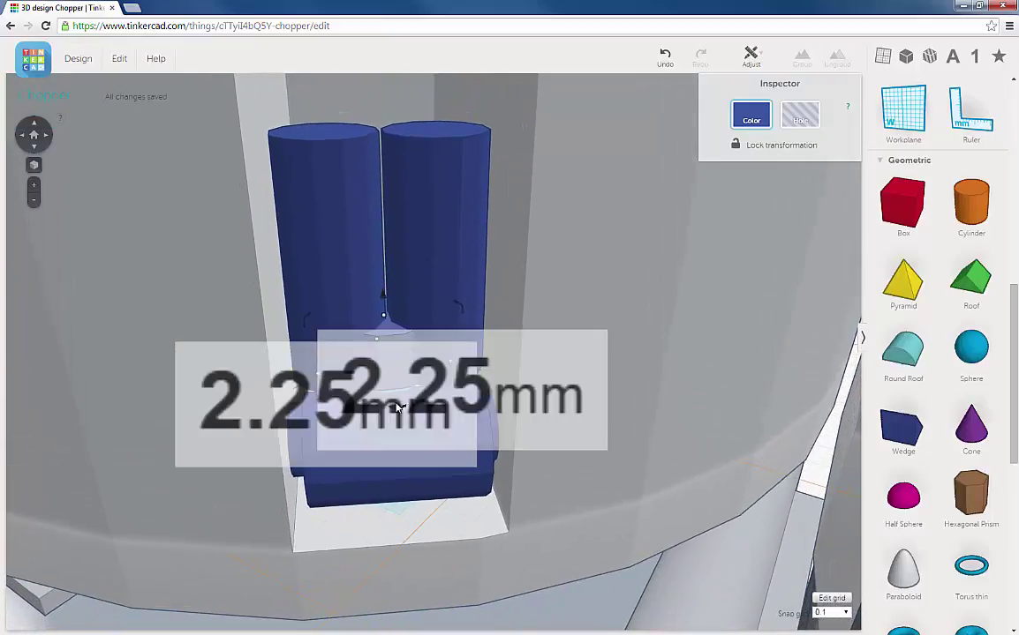
mouse_move(398, 406)
mouse_down()
mouse_move(412, 367)
mouse_move(408, 413)
mouse_up()
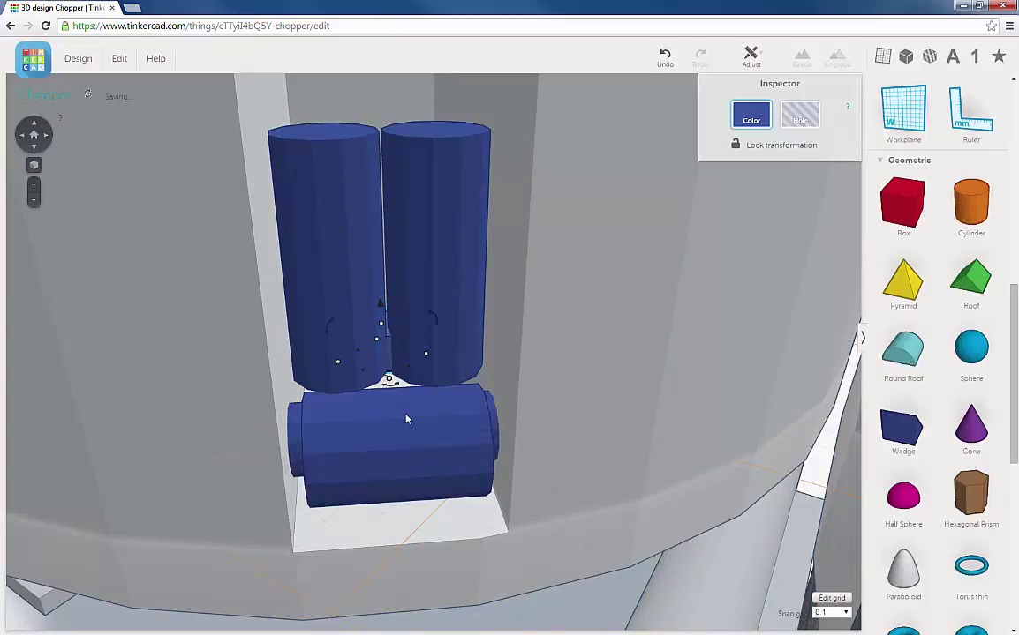
- Lower the slim connector behind the horizontal cylinder and stretch its height to about 2 mm
scroll(411, 406, up, 3)
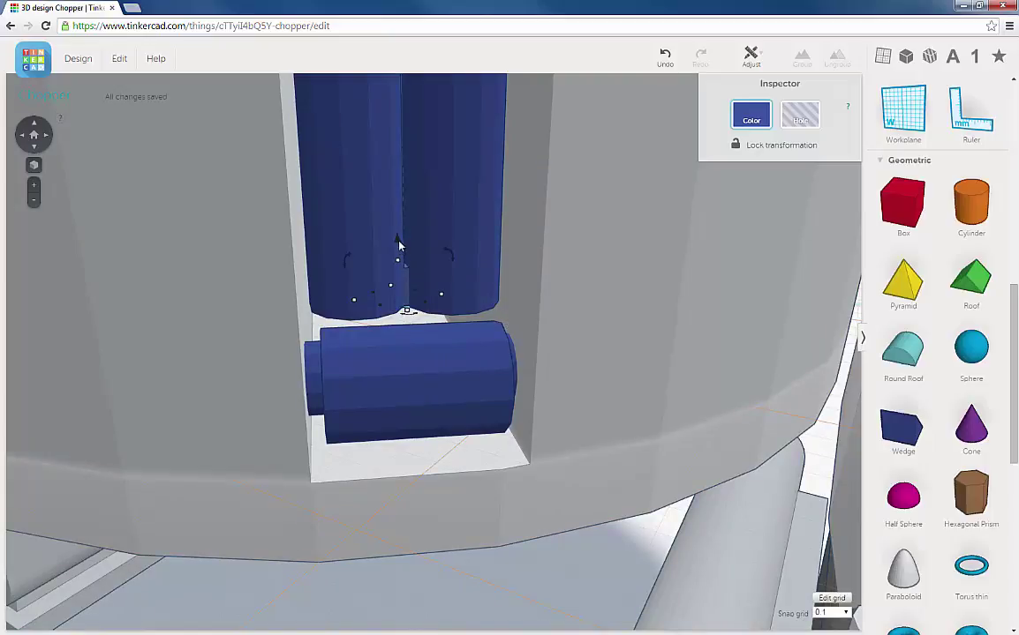
drag(399, 245, 418, 338)
scroll(418, 338, down, 4)
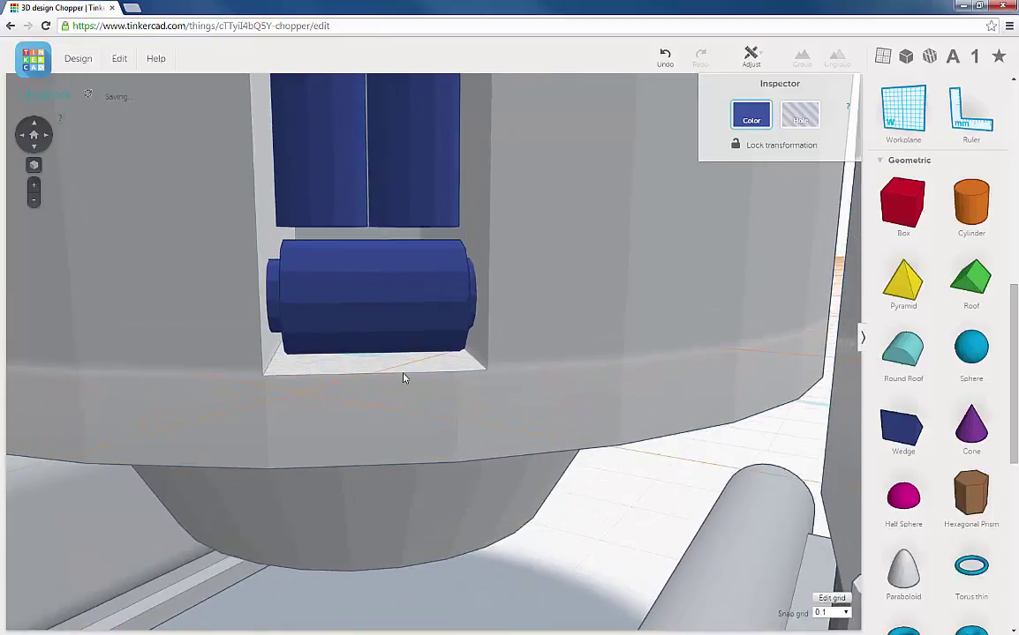
scroll(403, 379, up, 3)
mouse_move(348, 274)
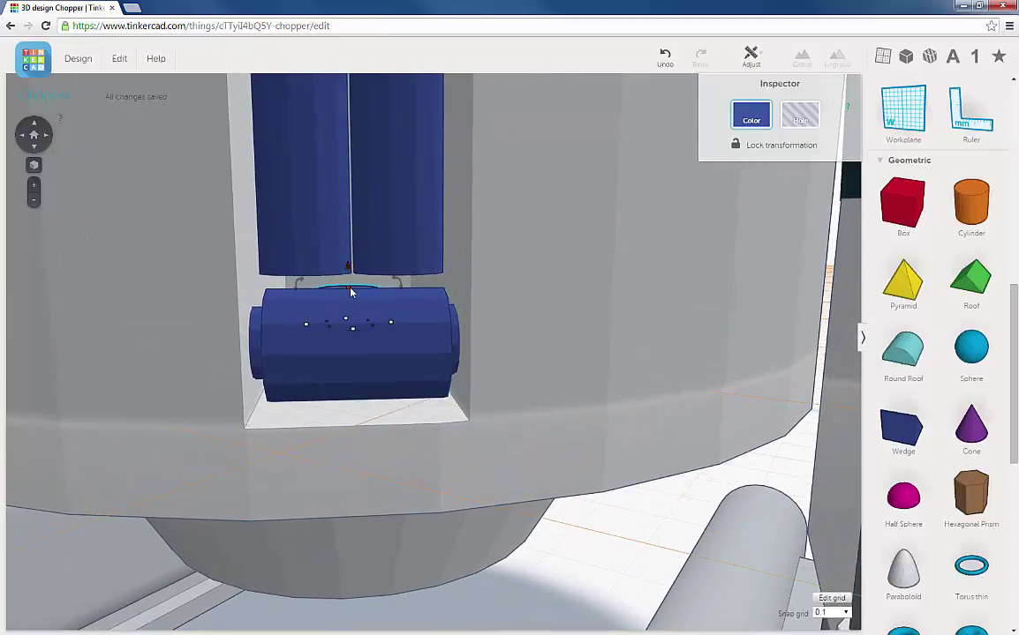
drag(350, 287, 356, 244)
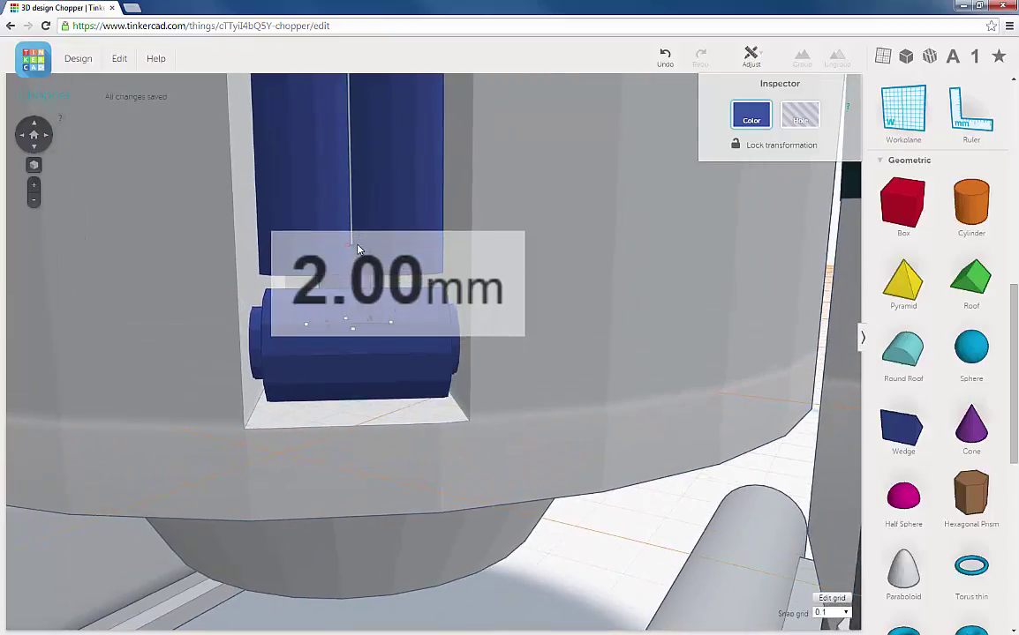
right_drag(378, 294, 376, 302)
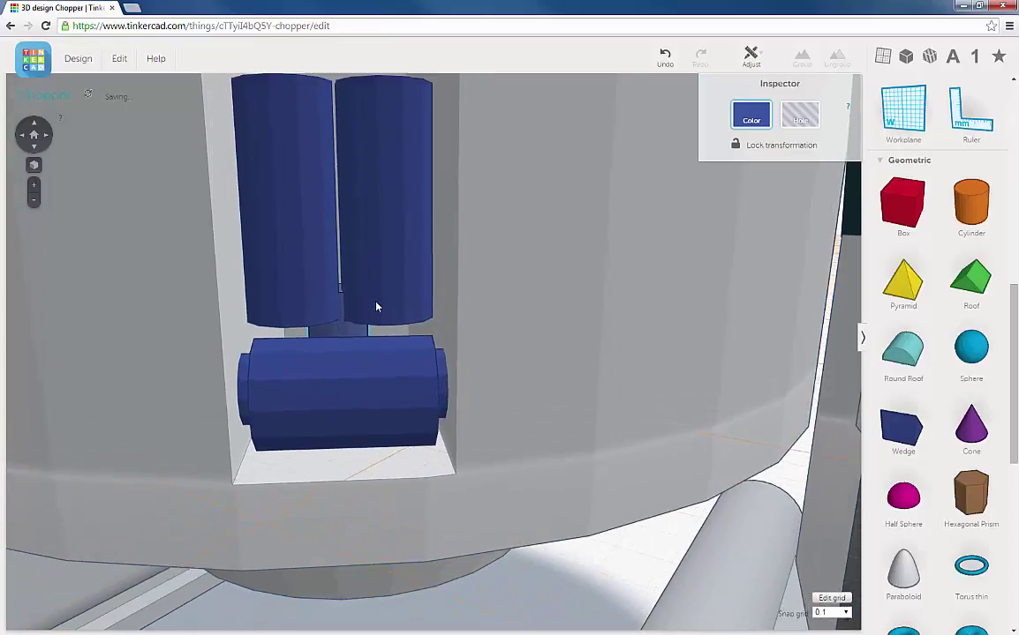
- Nudge the slim connector sideways in 0.1 mm steps to centre it beneath the uprights, undoing the last nudge
right_drag(350, 351, 352, 347)
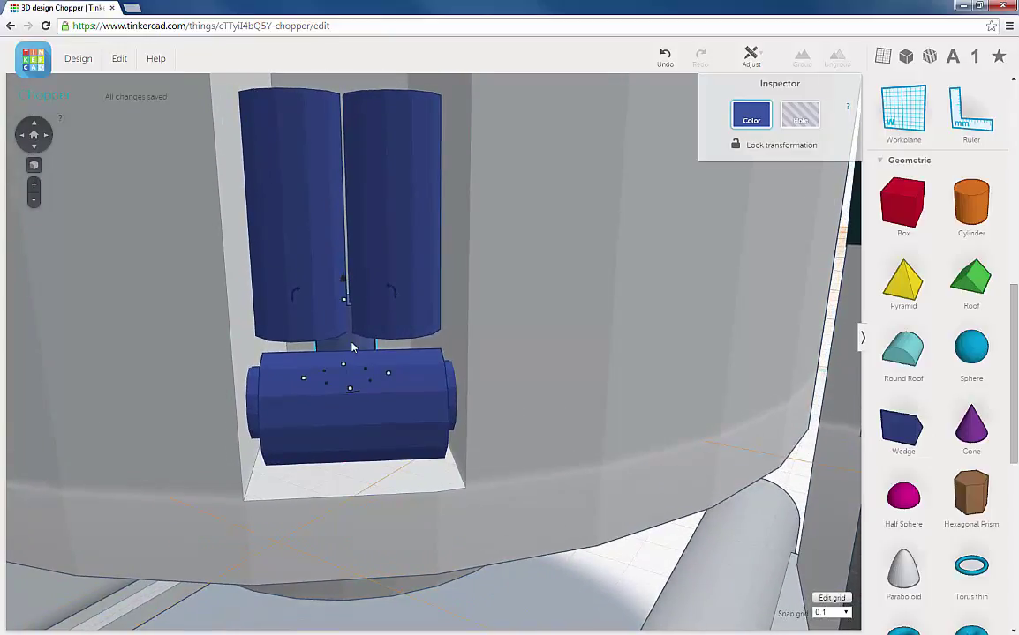
key(Right)
key(Right)
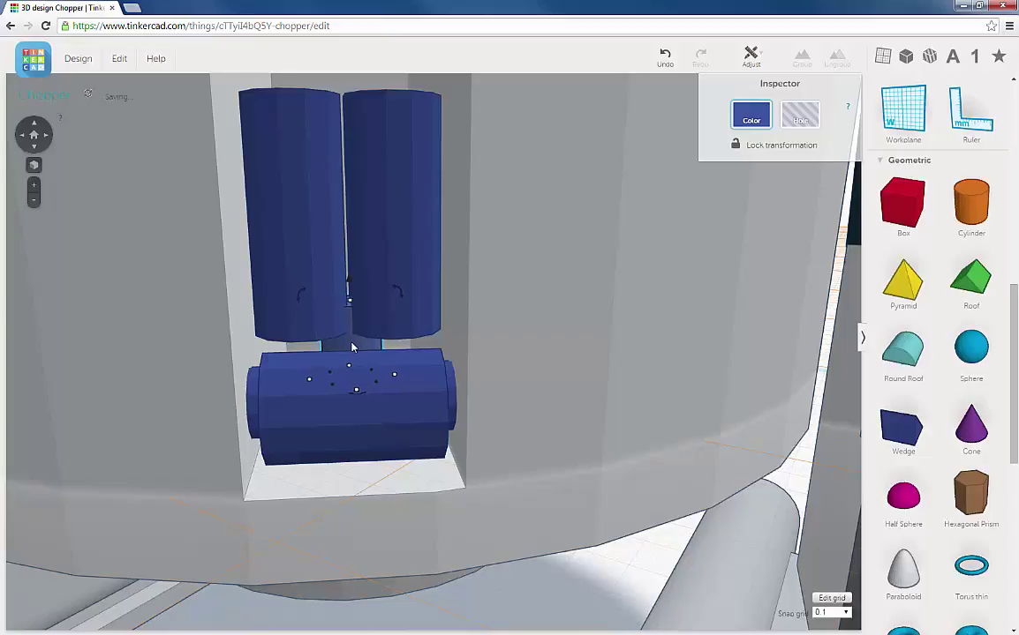
key(Left)
right_drag(344, 389, 353, 481)
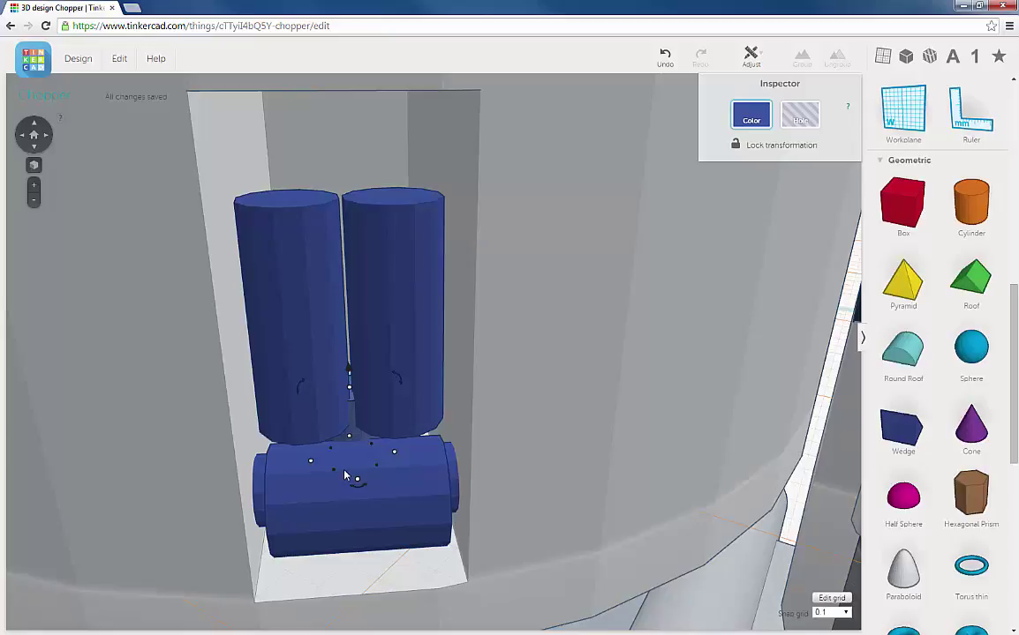
key(Left)
click(665, 58)
- Lower the slim connector further while keeping it bridging the gap between the uprights and the horizontal cylinder
mouse_move(406, 388)
right_down()
mouse_move(406, 362)
mouse_move(405, 384)
right_up()
mouse_move(351, 274)
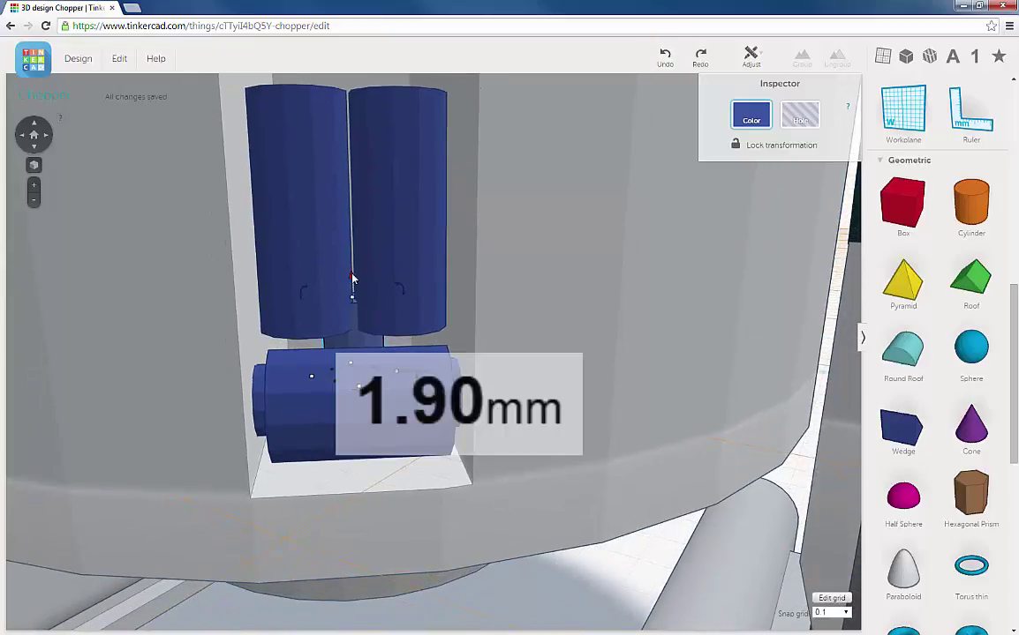
drag(351, 277, 374, 347)
scroll(375, 347, up, 2)
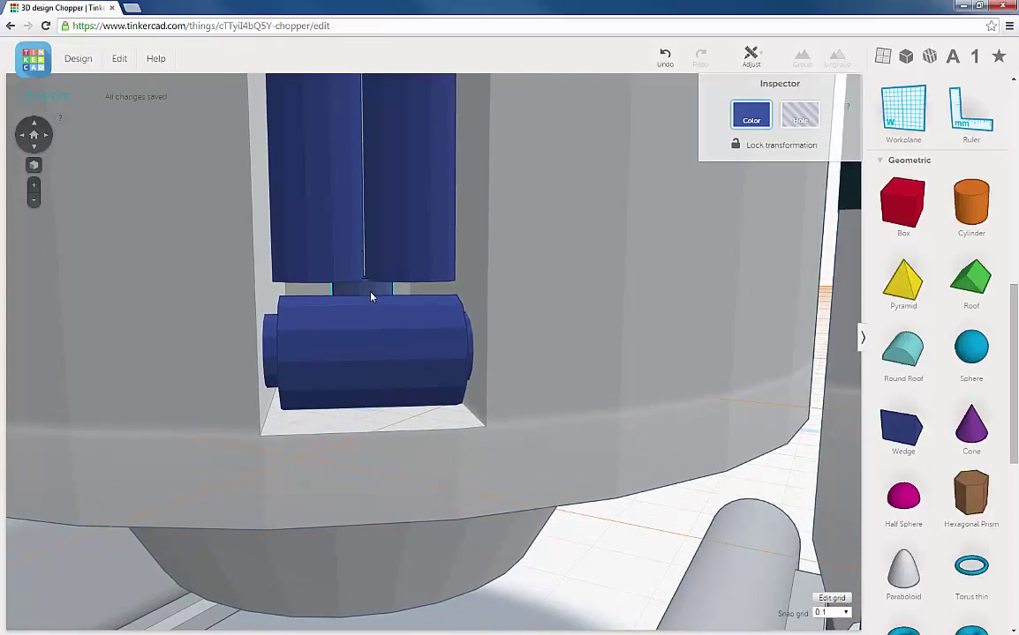
scroll(370, 295, up, 2)
scroll(381, 305, up, 3)
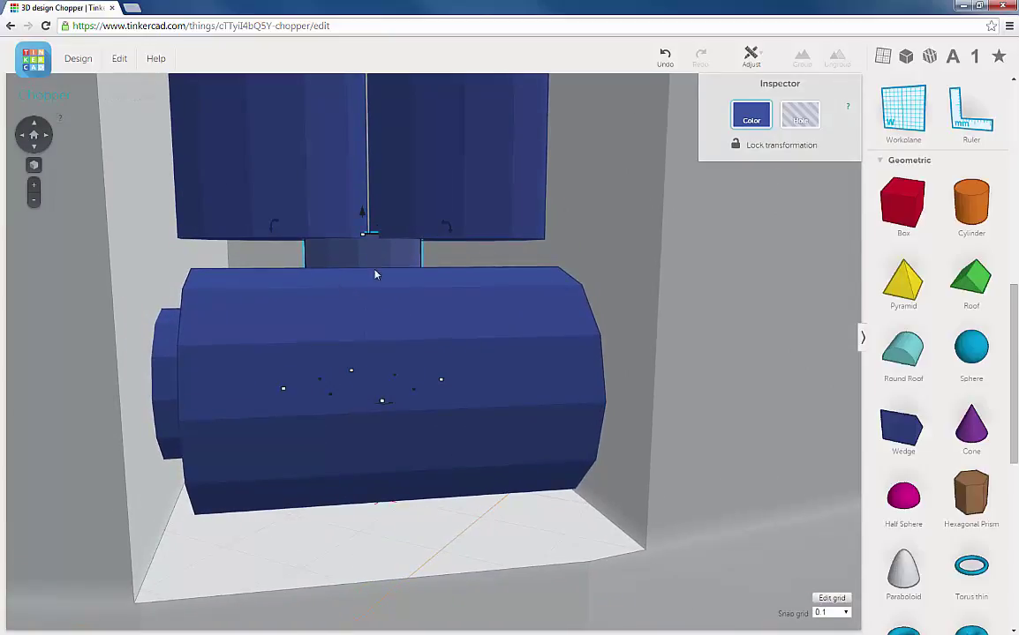
right_drag(398, 258, 394, 236)
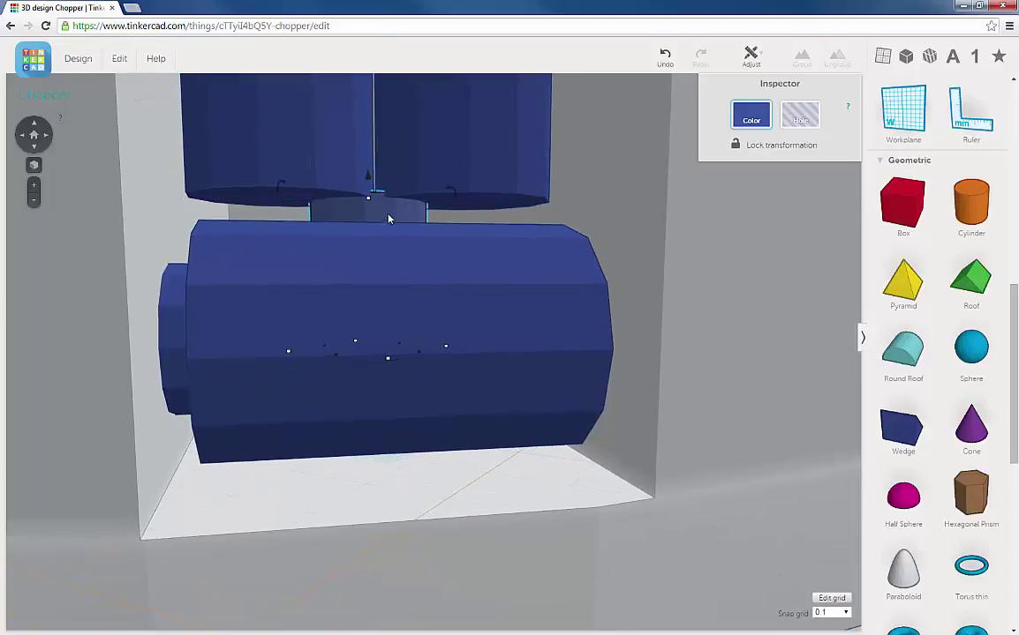
scroll(395, 213, down, 3)
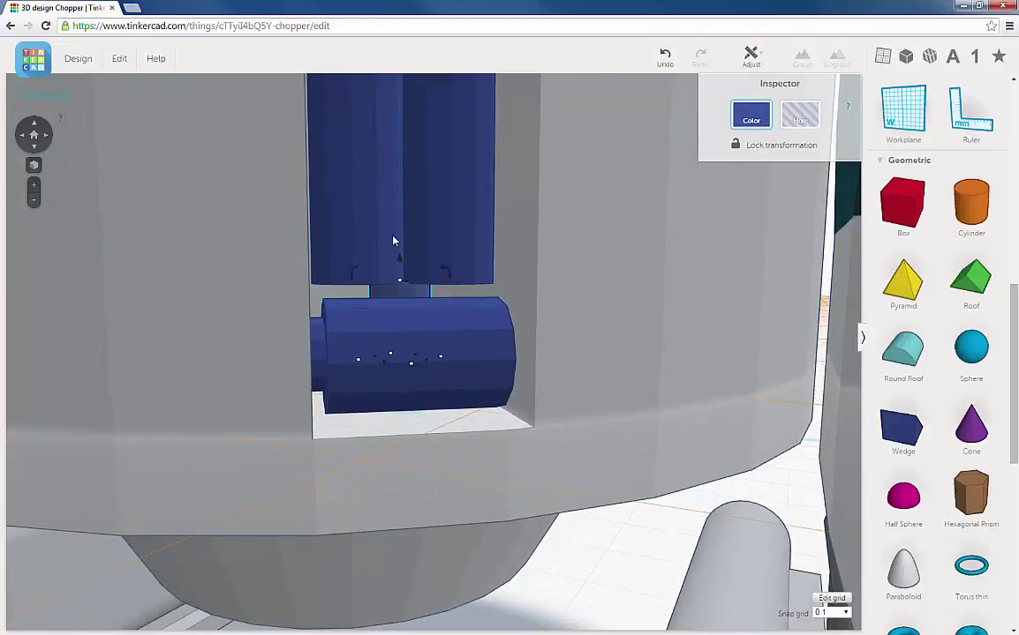
drag(402, 260, 409, 293)
right_drag(410, 291, 400, 321)
- Examine the cylinder assembly in the front recess from several angles and distances against the whole droid
scroll(393, 292, down, 3)
scroll(394, 292, down, 2)
scroll(416, 404, up, 5)
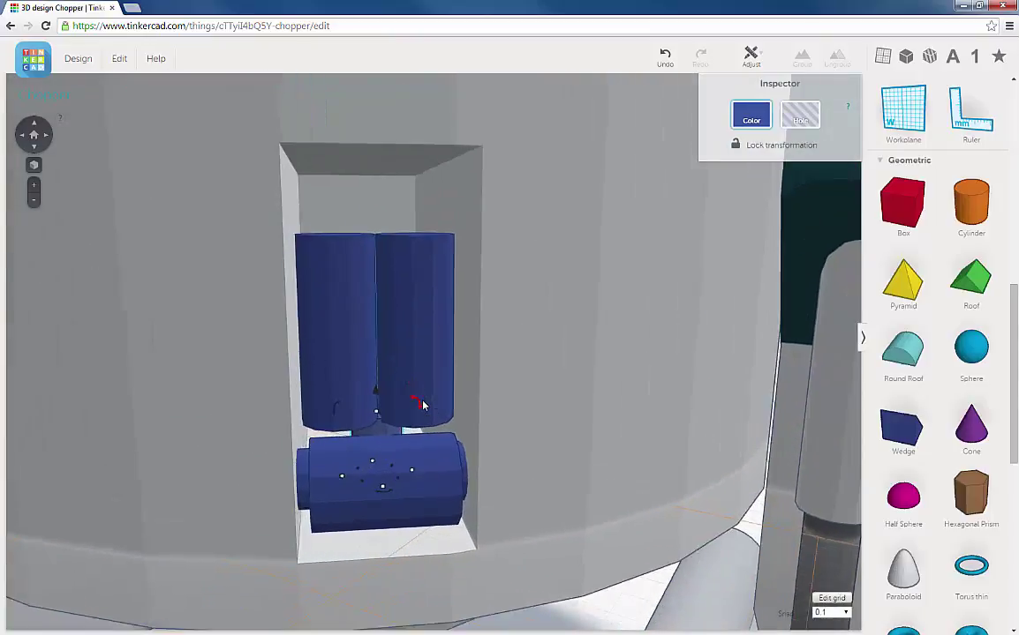
right_drag(426, 390, 442, 350)
scroll(441, 356, down, 10)
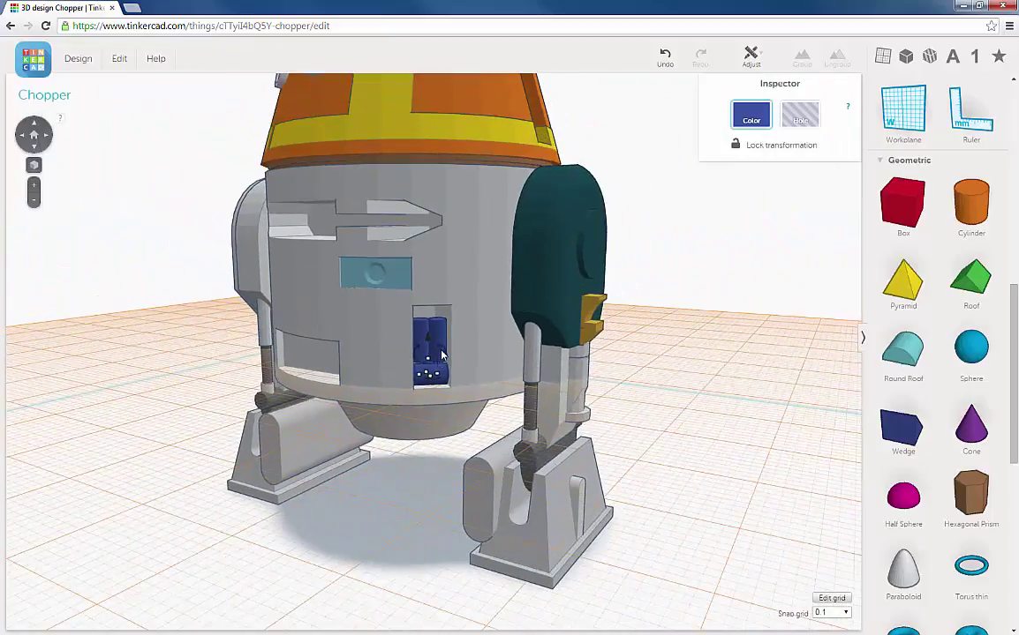
right_drag(441, 355, 468, 387)
scroll(468, 388, up, 3)
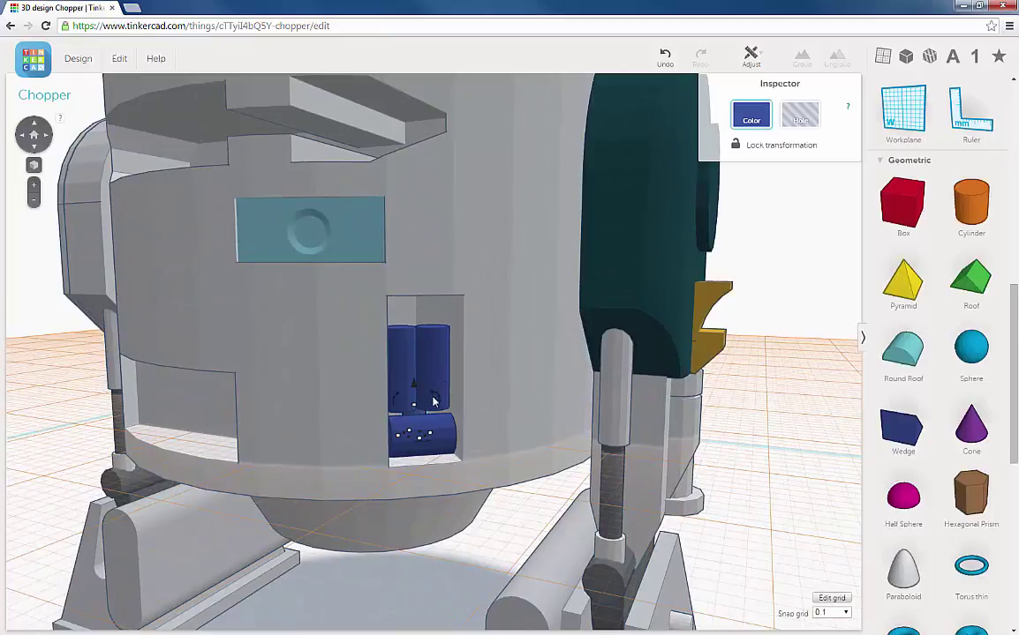
right_drag(428, 405, 425, 392)
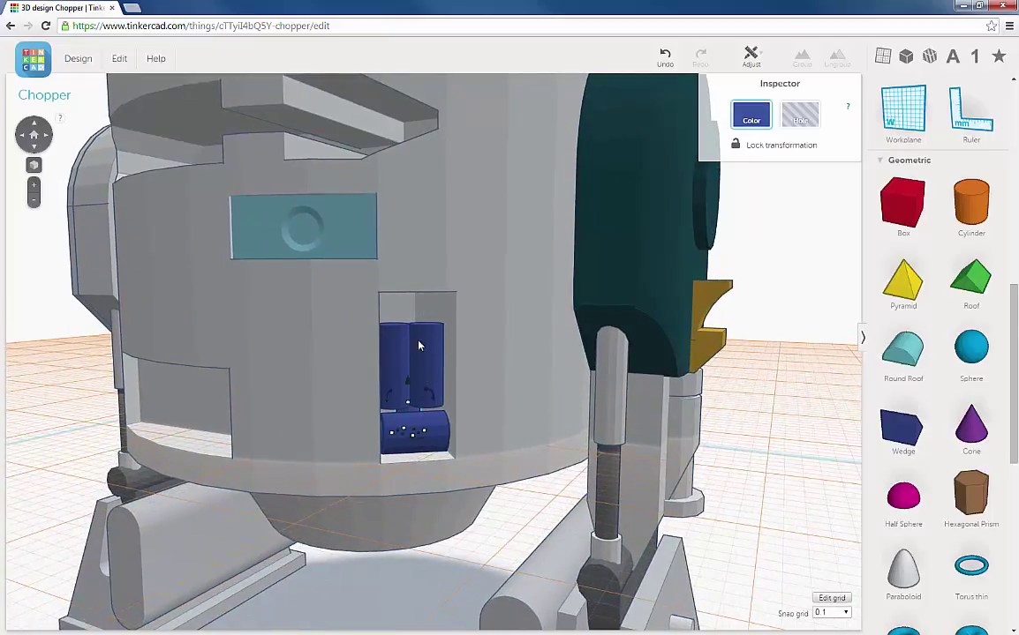
right_drag(410, 341, 409, 340)
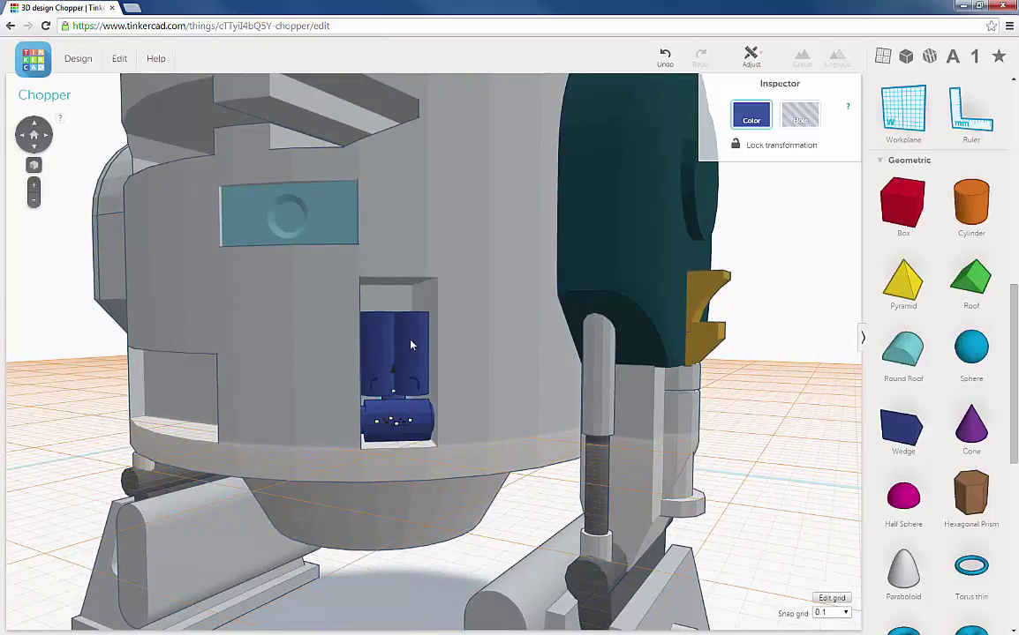
right_drag(396, 355, 401, 360)
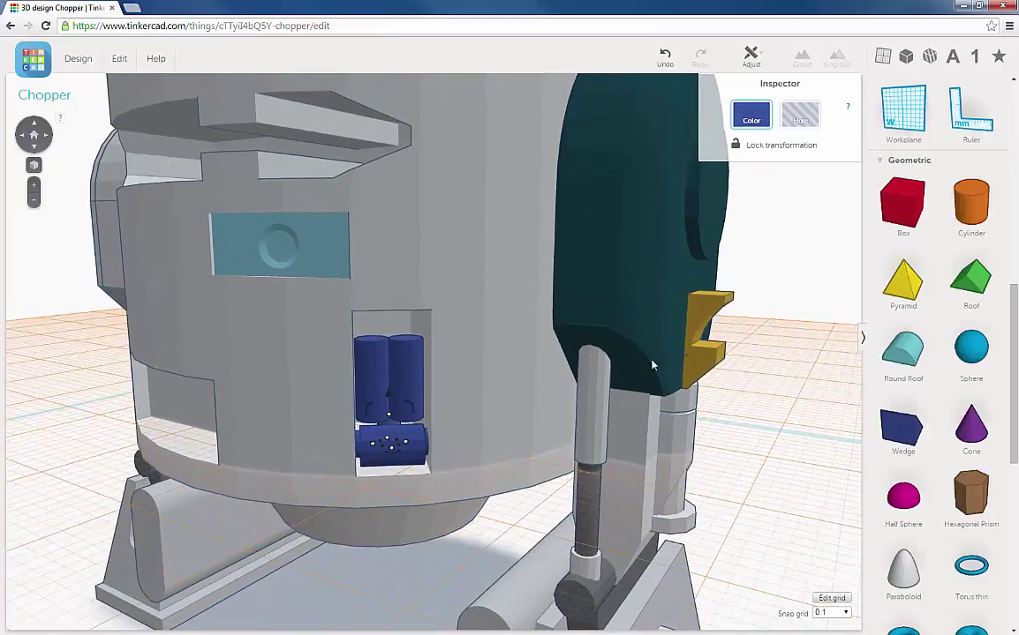
right_drag(475, 395, 477, 388)
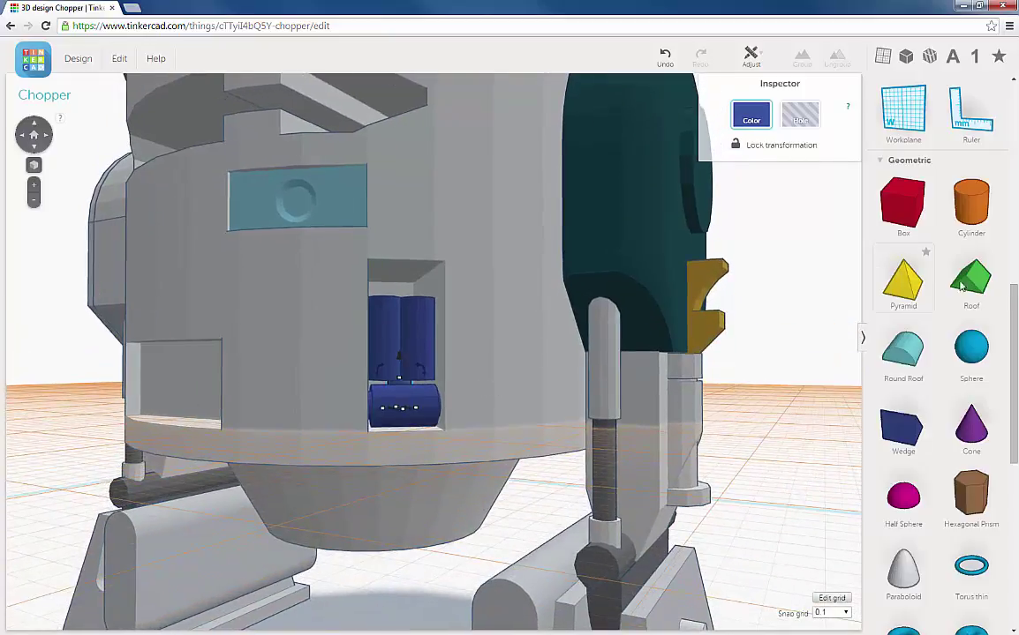
- Find the Hi-Res Tube Funnel among the community shape generators and place one in front of the droid's lower body
scroll(995, 209, up, 5)
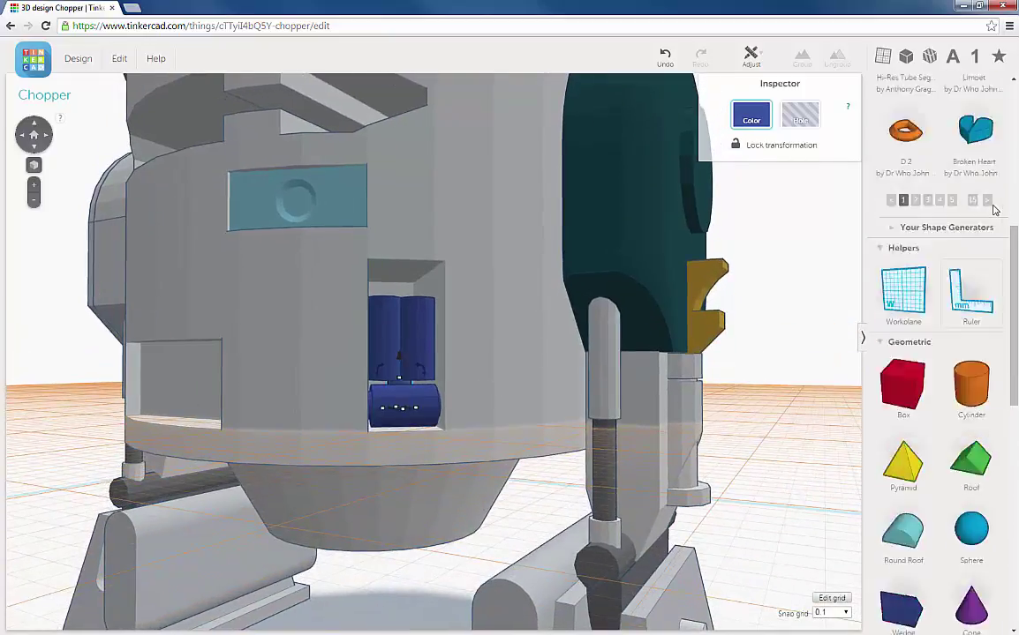
scroll(995, 209, up, 3)
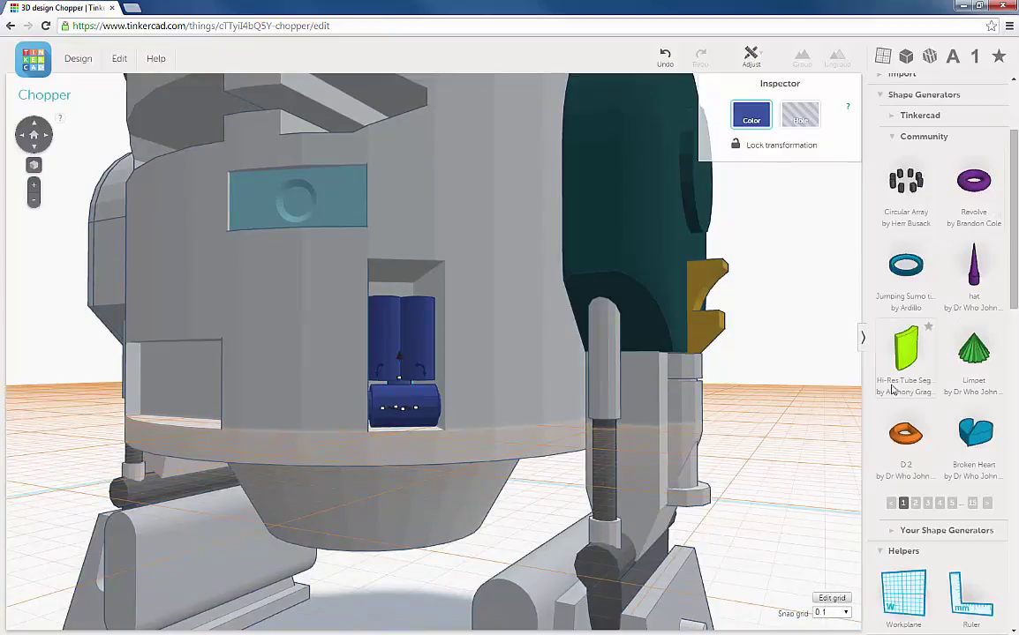
click(915, 504)
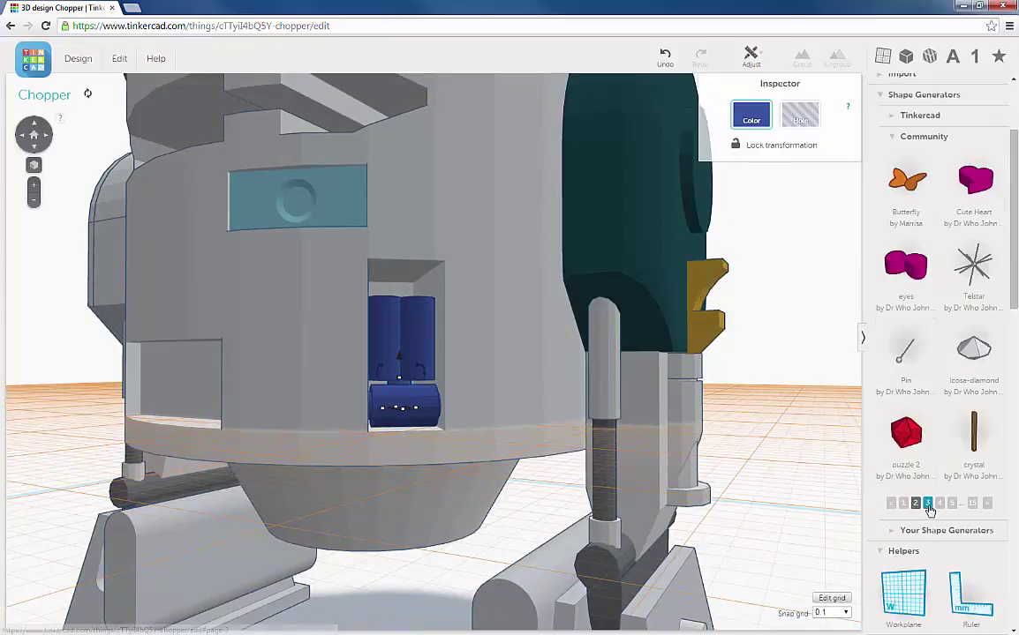
click(927, 504)
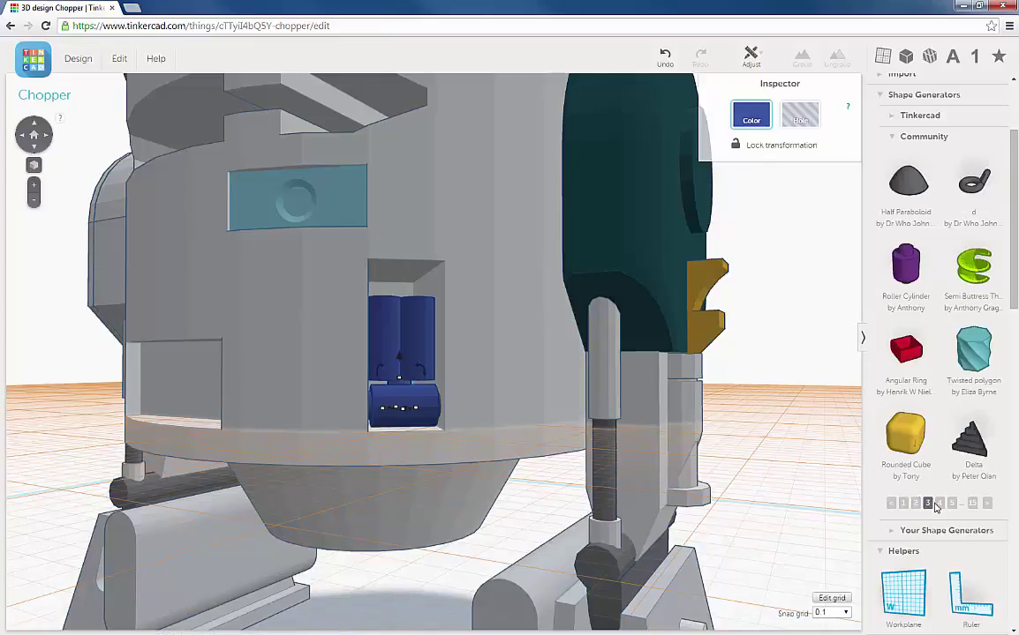
click(938, 504)
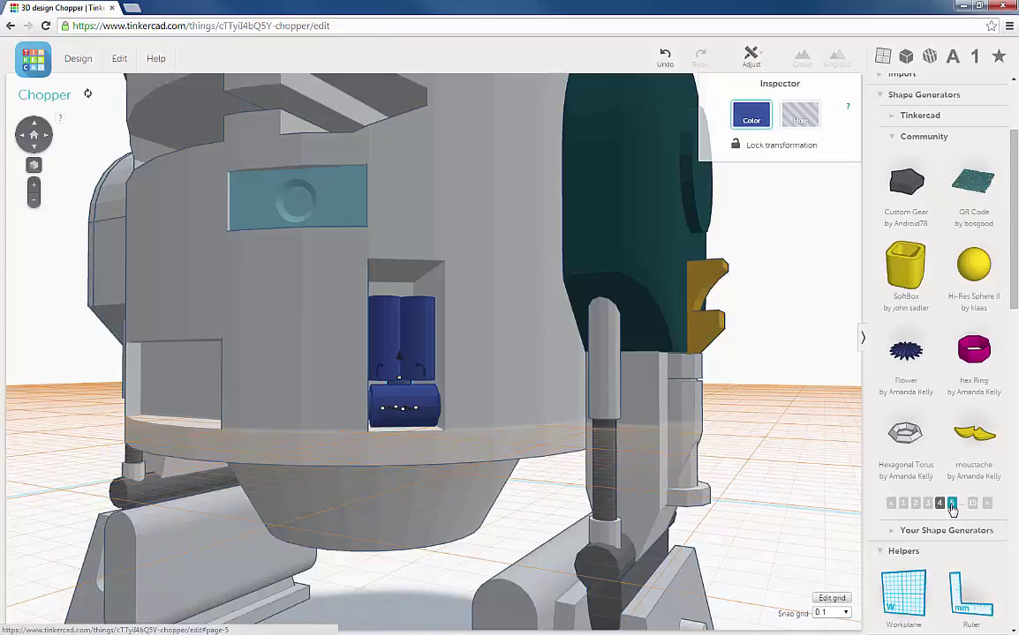
click(952, 504)
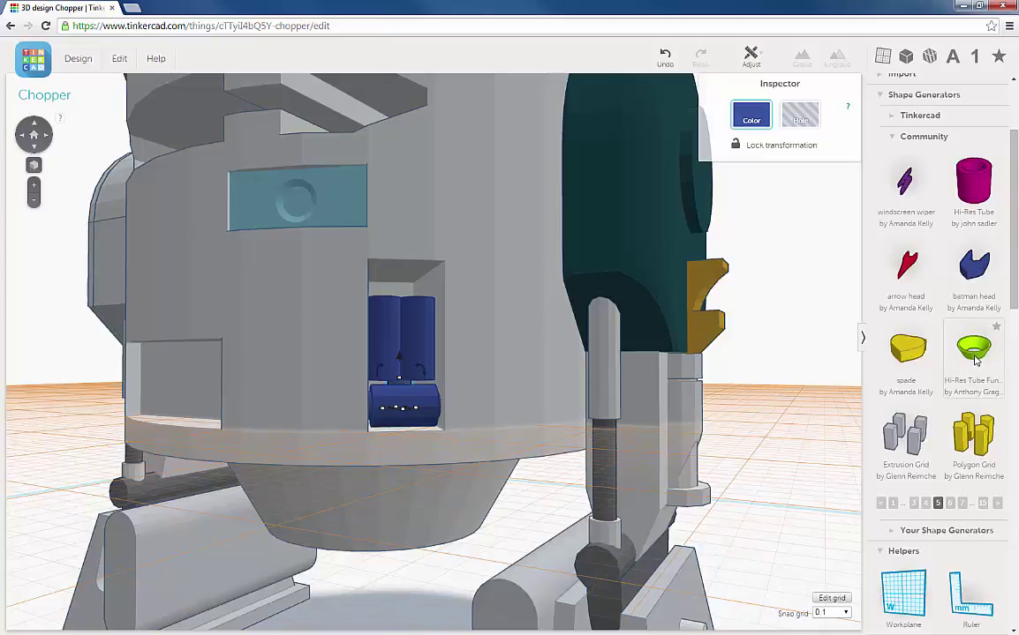
drag(975, 357, 492, 450)
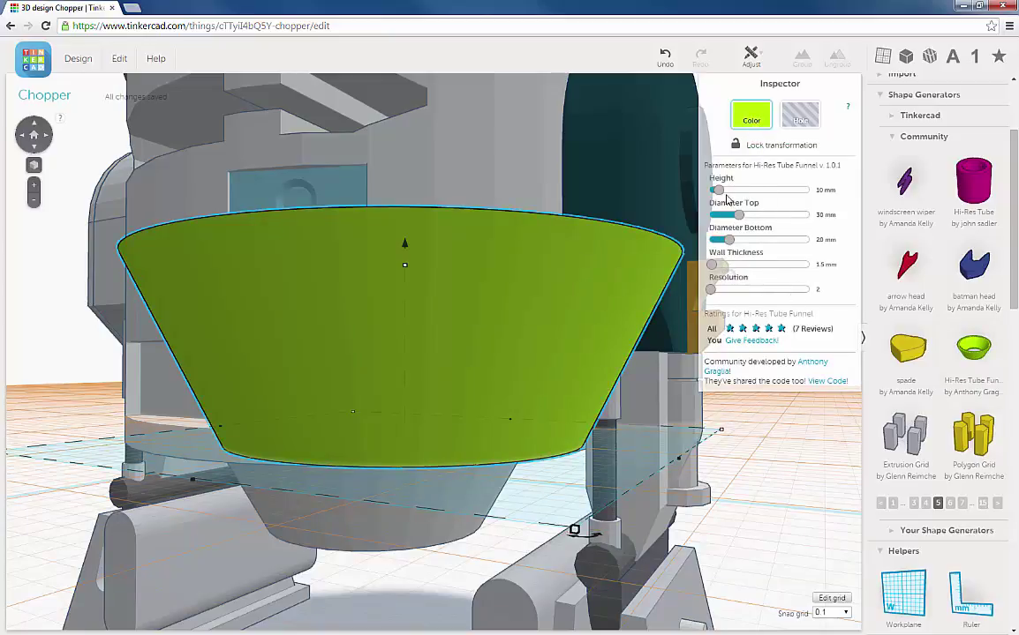
- Set the tube funnel's top diameter to 4 mm
click(821, 215)
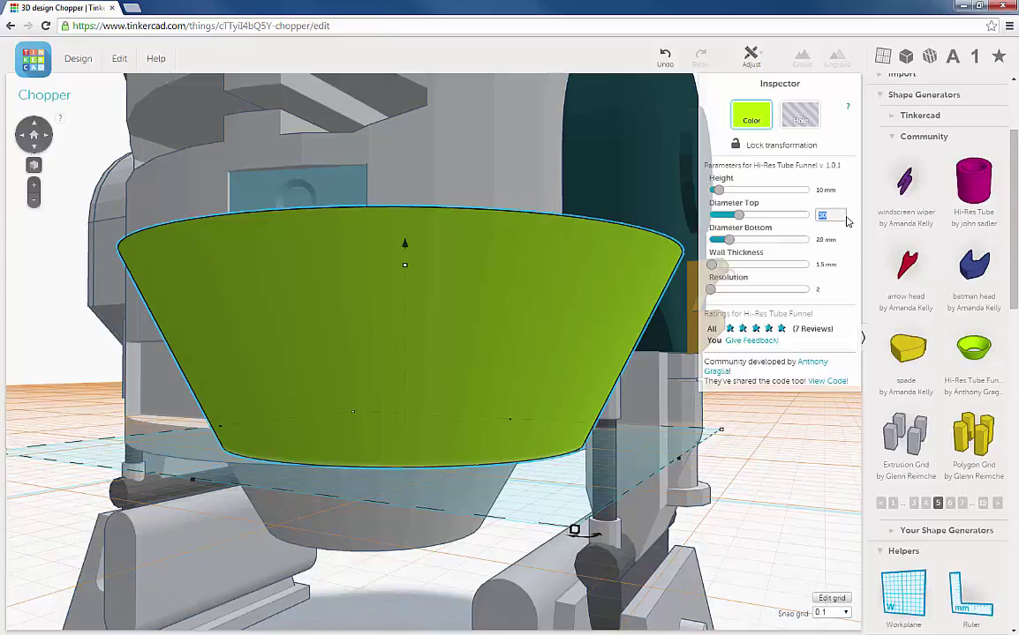
text(4)
key(Return)
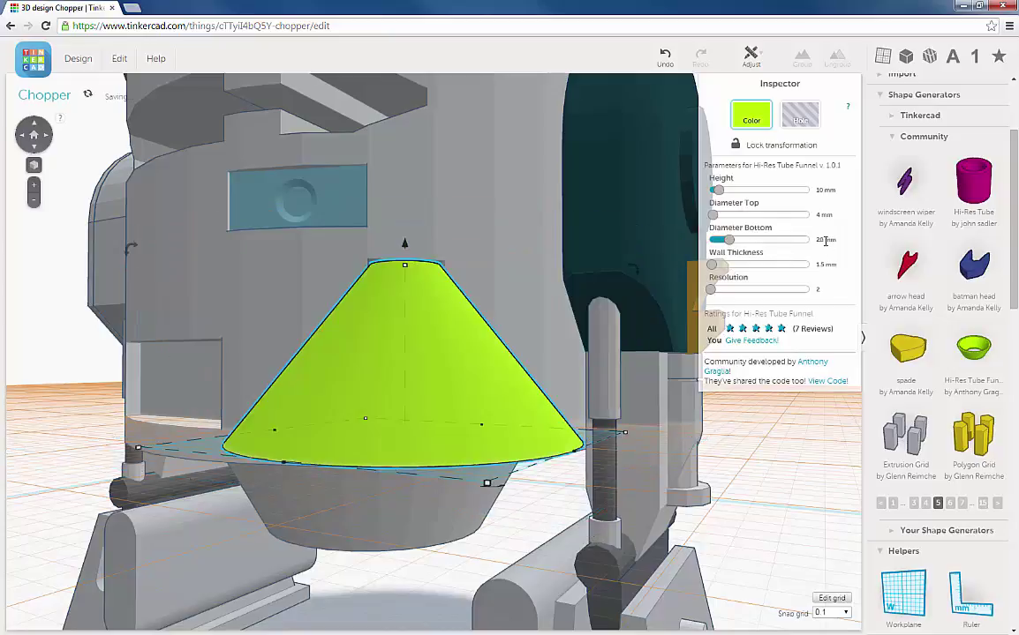
- Set the tube funnel's bottom diameter to 2 mm and its height to 3 mm
click(825, 239)
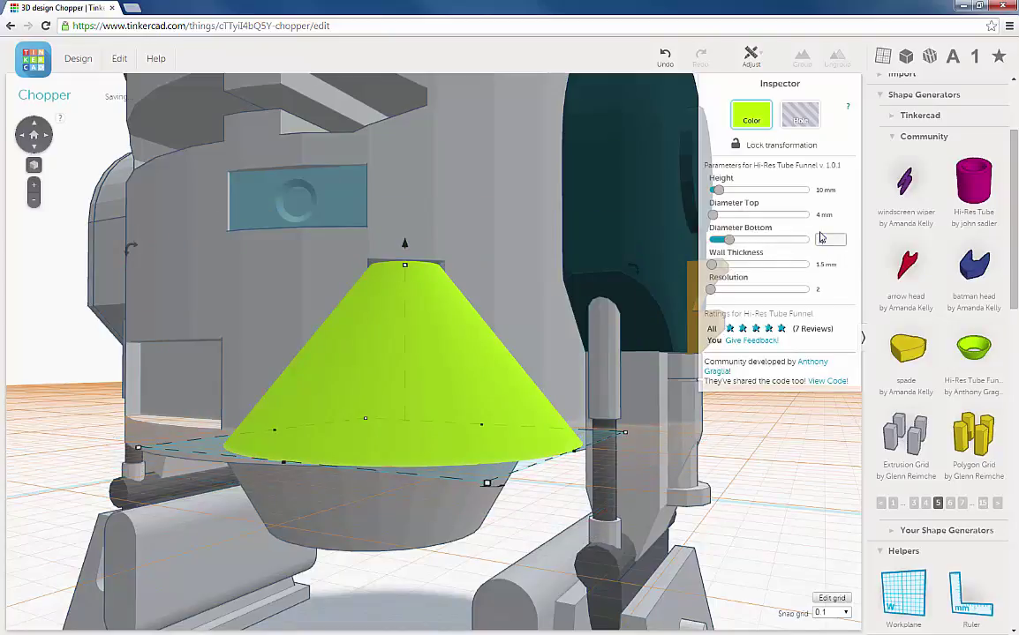
text(2)
key(Return)
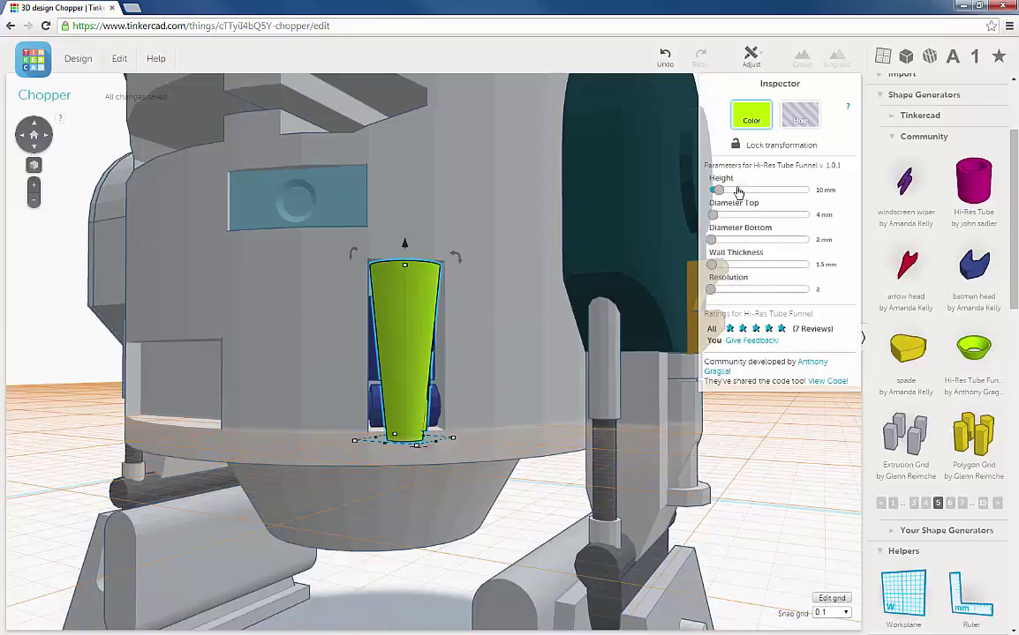
click(820, 190)
text(3)
key(Return)
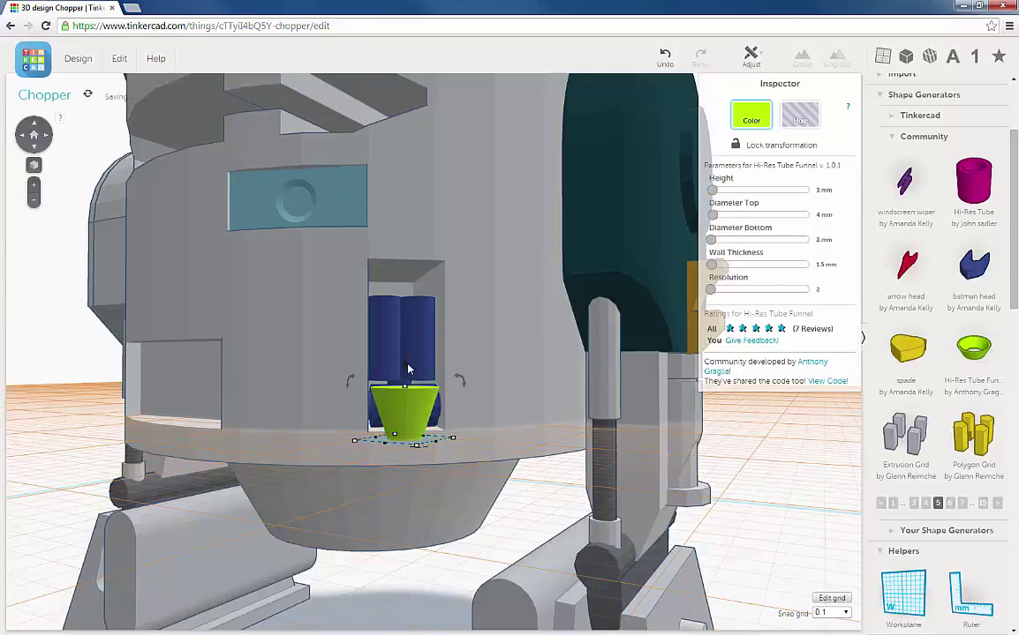
- Raise the tube funnel to the level of the two upright blue cylinders in front of the recess
drag(405, 365, 419, 238)
right_drag(448, 306, 435, 374)
scroll(435, 334, up, 2)
scroll(435, 337, up, 1)
scroll(449, 355, up, 5)
scroll(448, 356, down, 6)
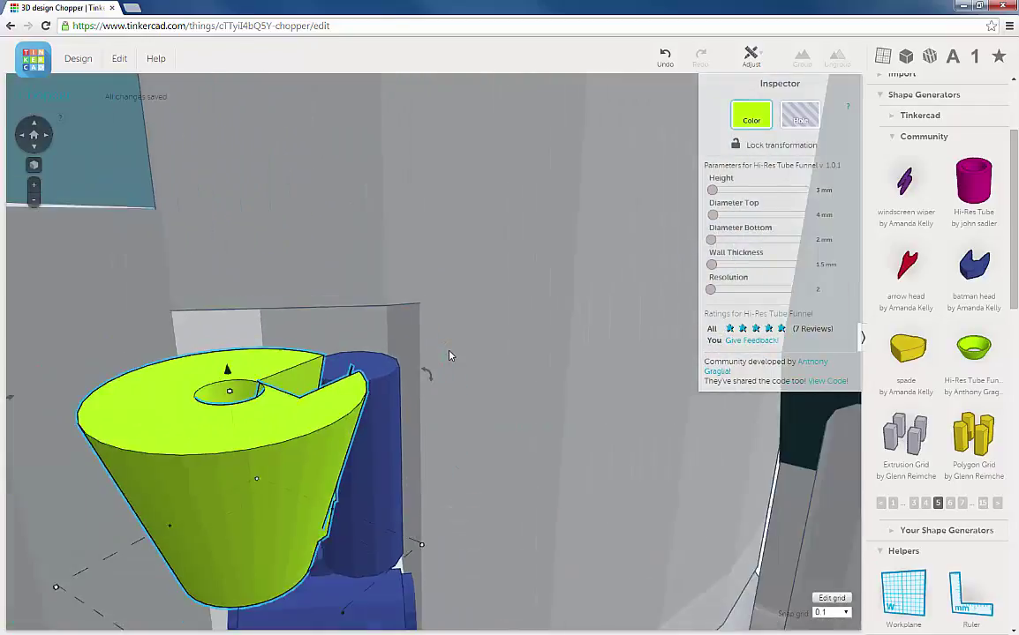
scroll(448, 355, up, 3)
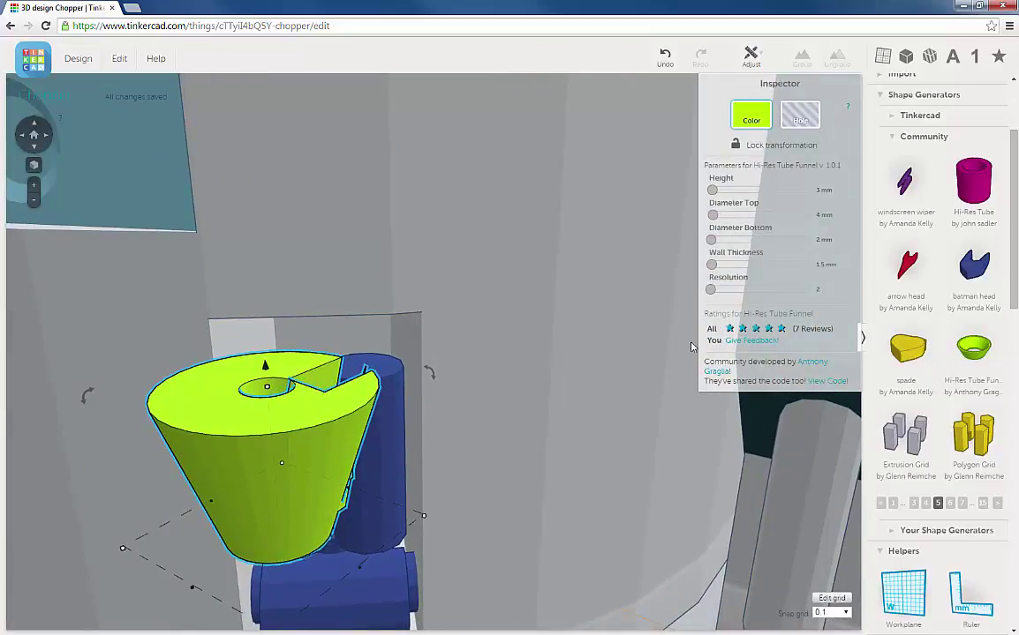
- Set the tube funnel's resolution to 5 and its height to 2 mm
click(818, 290)
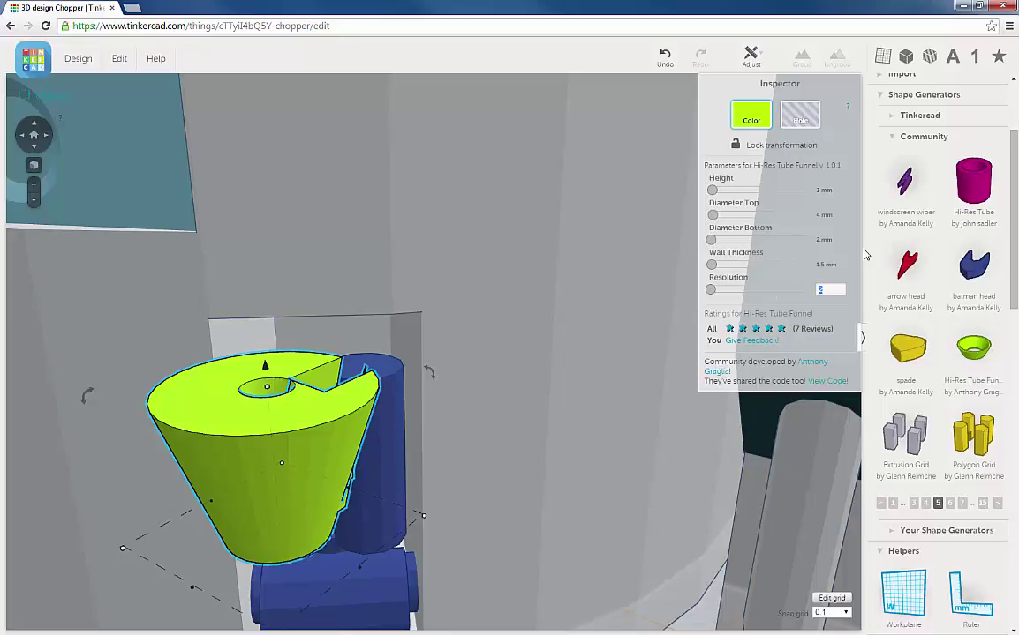
key(Return)
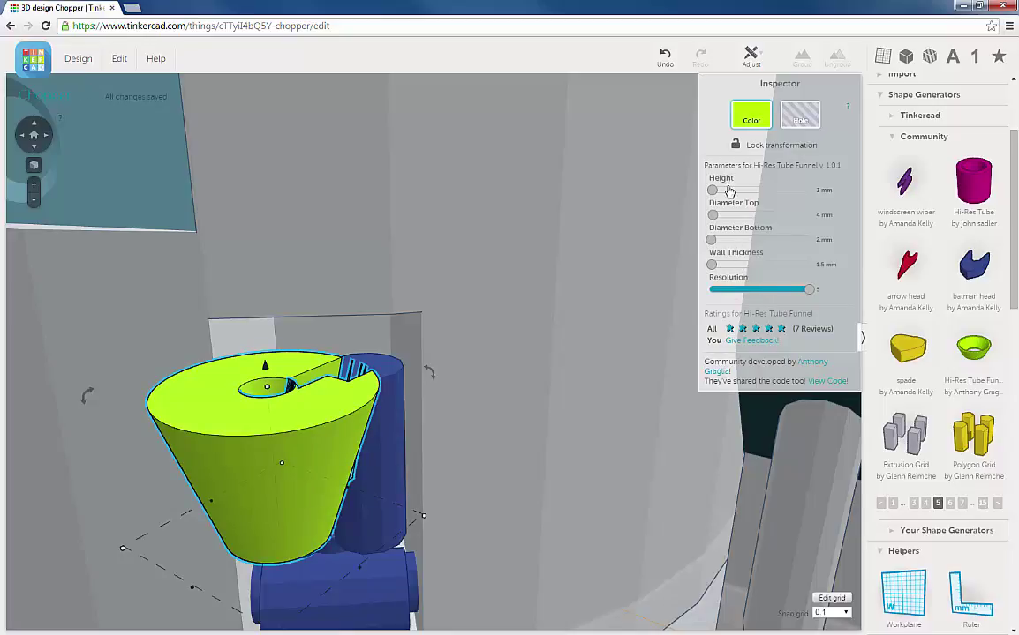
click(821, 193)
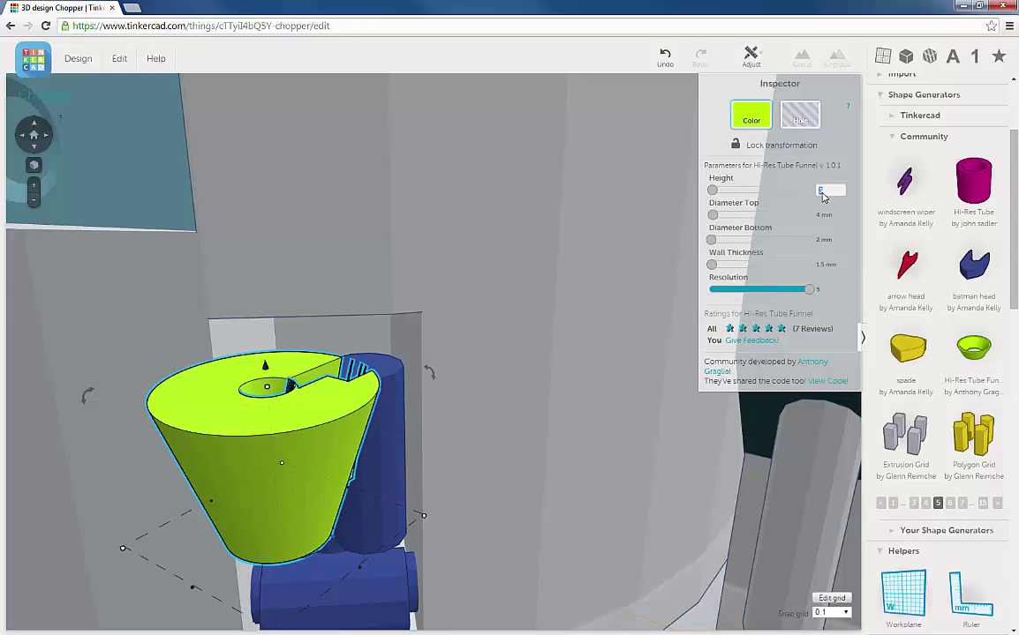
text(2)
key(Return)
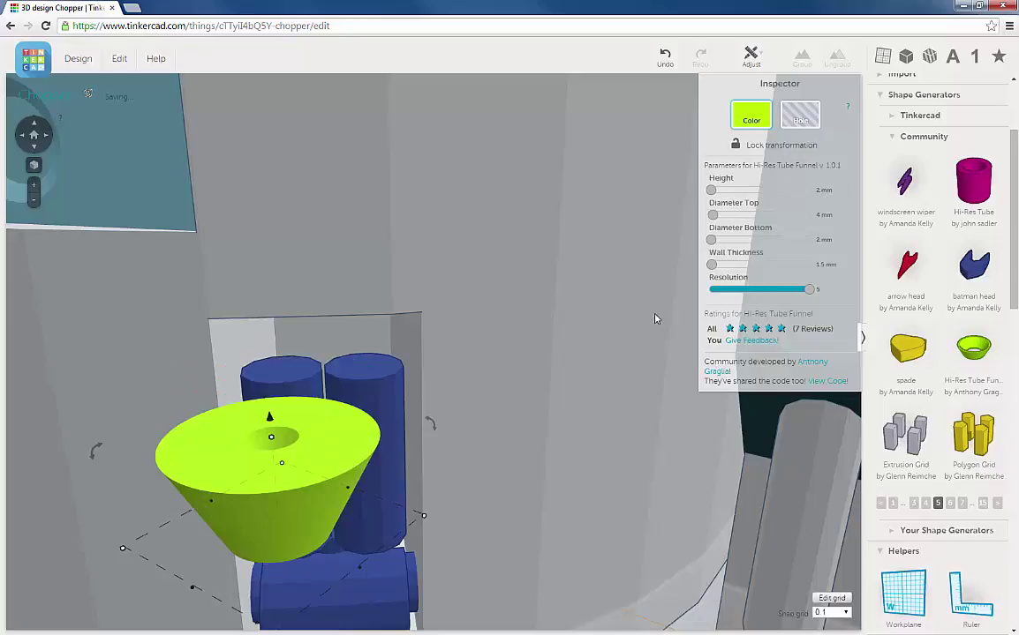
- Try wall thicknesses of 0, 4 and 2 mm on the tube funnel, ending with 1 mm
click(828, 264)
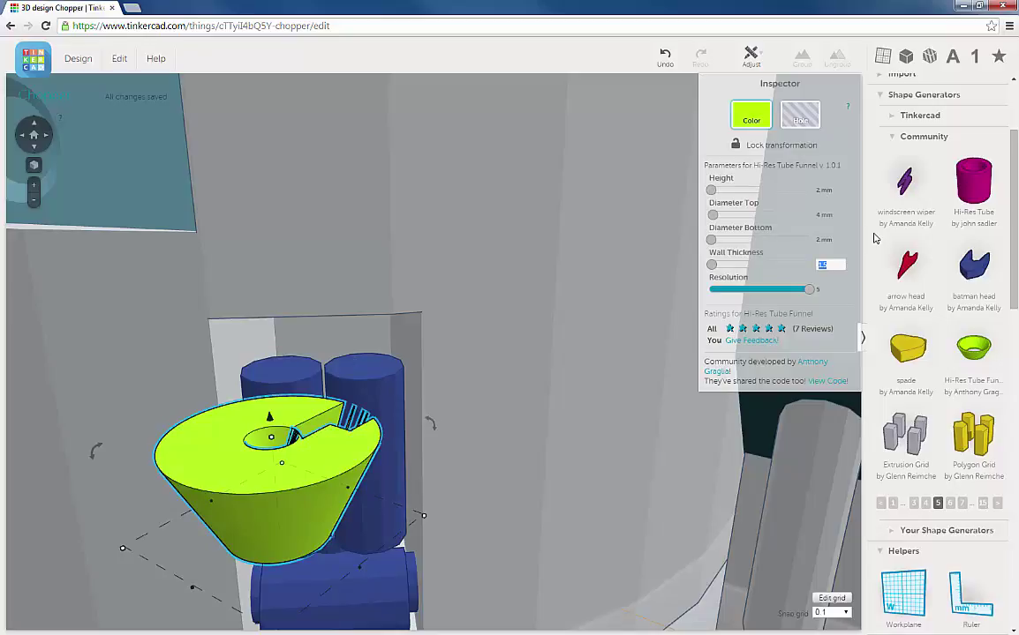
text(0)
key(Return)
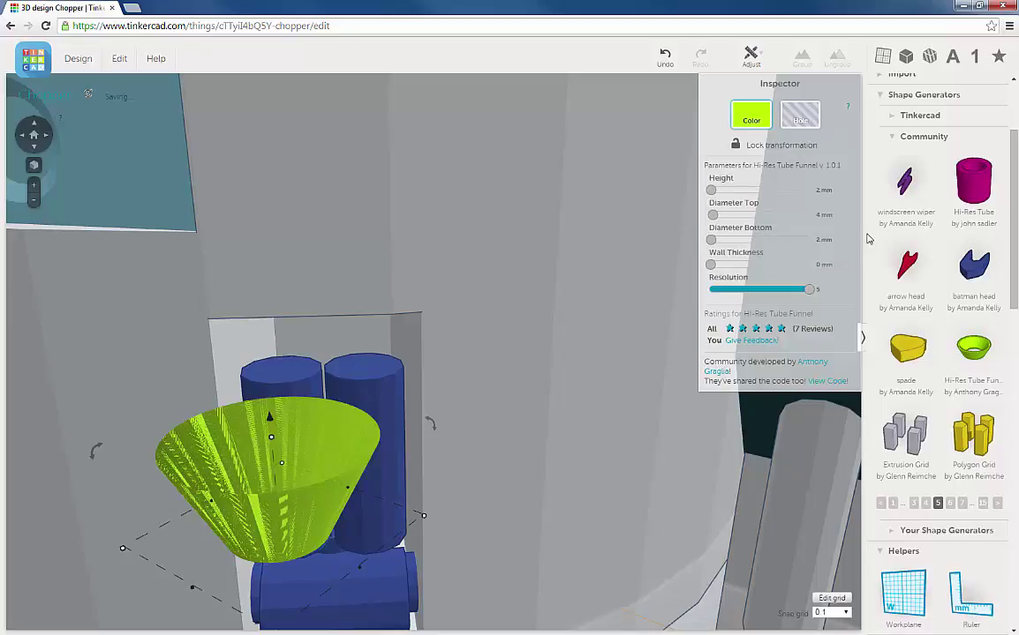
click(823, 265)
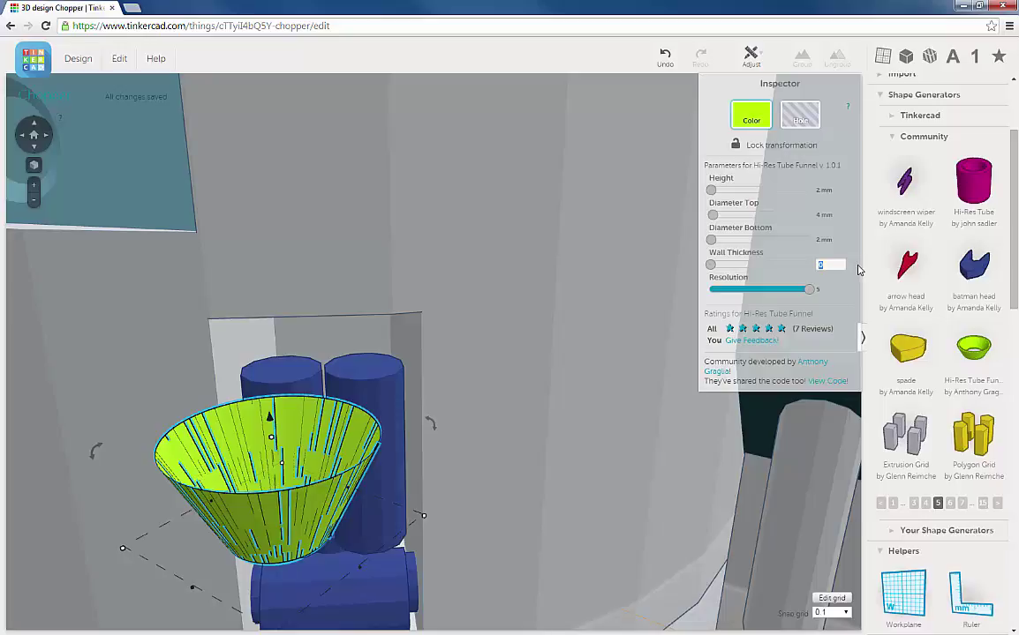
text(4)
key(Return)
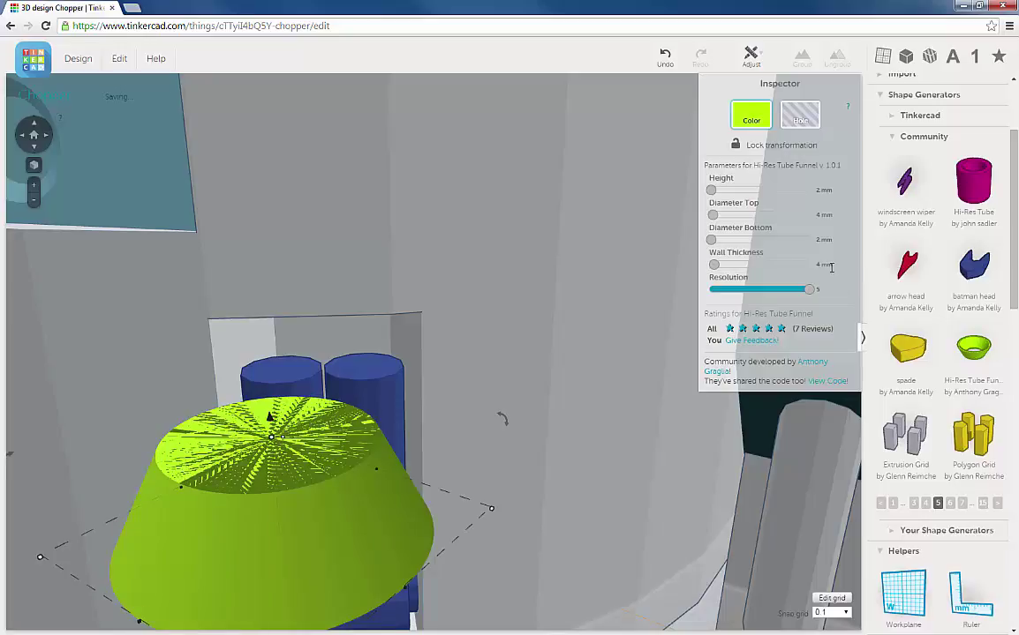
click(846, 275)
text(2)
key(Return)
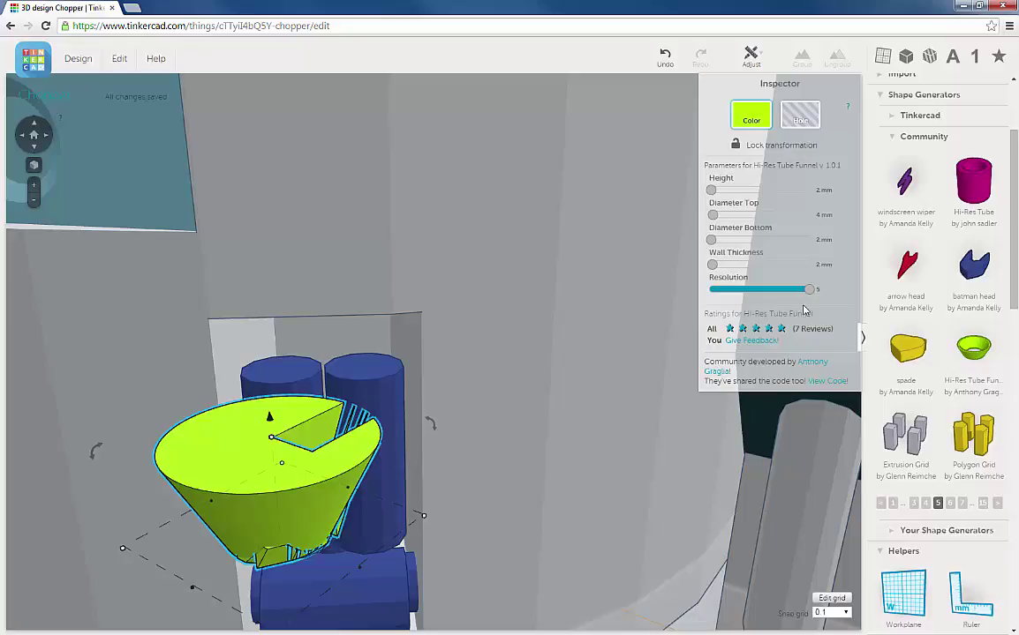
click(818, 265)
text(1)
key(Return)
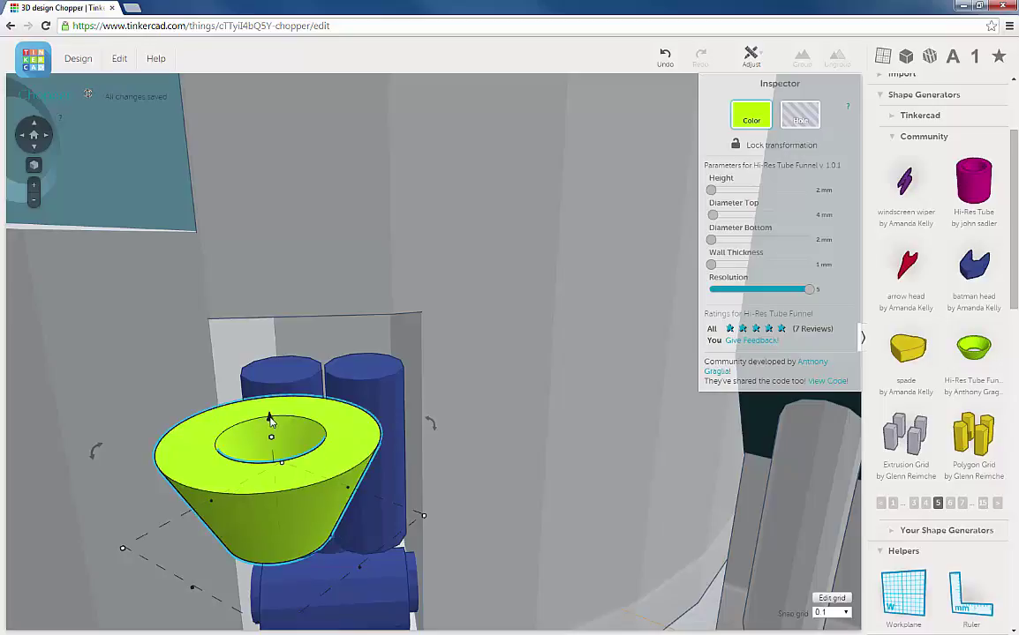
- Raise the tube funnel a little and push it back toward the droid's front recess
drag(270, 416, 249, 351)
right_drag(317, 474, 353, 467)
right_drag(315, 427, 328, 461)
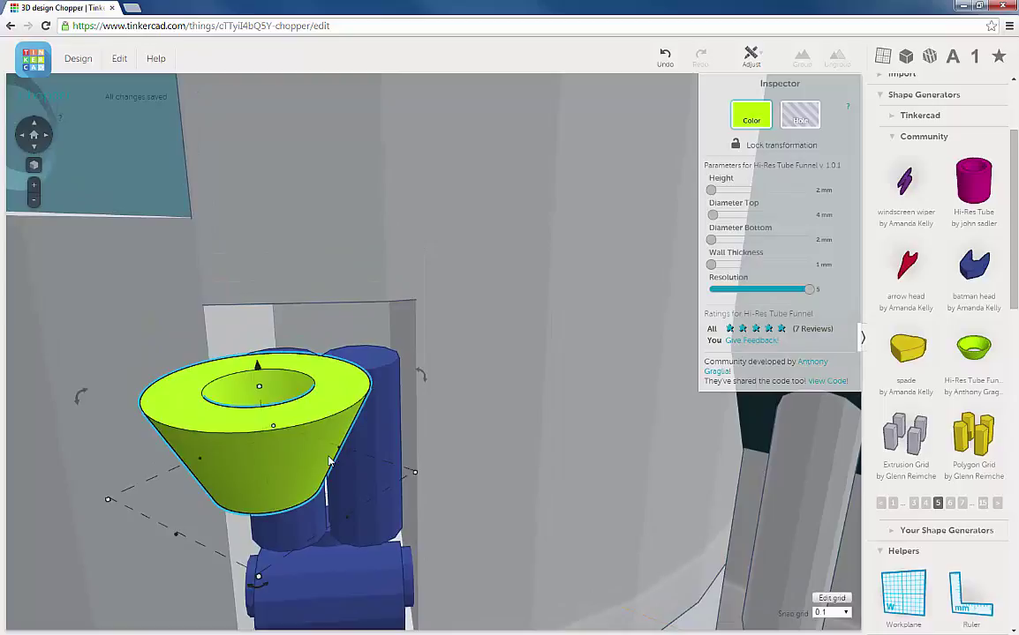
key(Up)
key(Up)
key(Up)
key(Up)
key(Up)
key(Up)
key(Up)
key(Up)
key(Up)
key(Up)
key(Up)
key(Up)
key(Up)
key(Up)
key(Up)
key(Up)
key(Up)
key(Up)
key(Up)
key(Up)
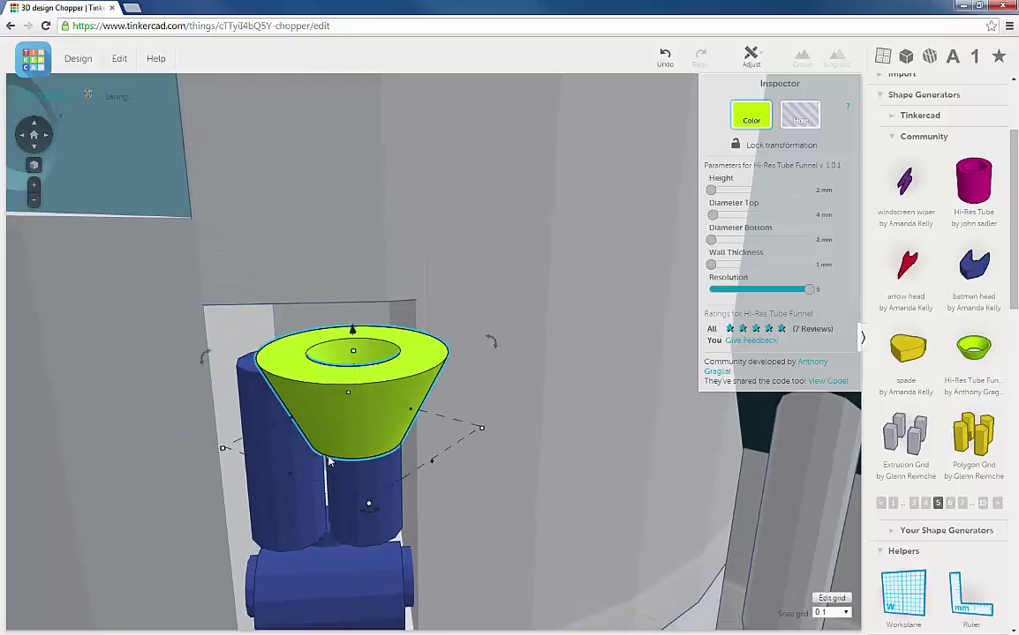
key(Up)
key(Up)
key(Up)
key(Up)
key(Up)
key(Up)
key(Up)
key(Up)
key(Up)
key(Up)
key(Up)
key(Up)
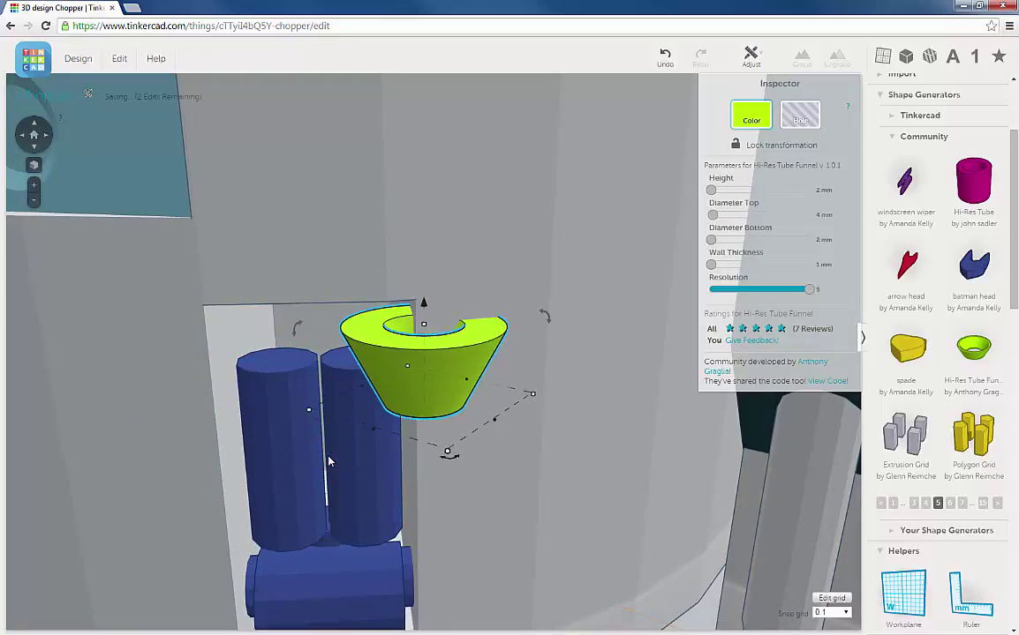
- Nudge the tube funnel sideways and deeper into the recess until it is centred over the two upright cylinders
key(Left)
key(Left)
key(Left)
key(Left)
key(Left)
key(Left)
key(Left)
key(Left)
key(Left)
key(Left)
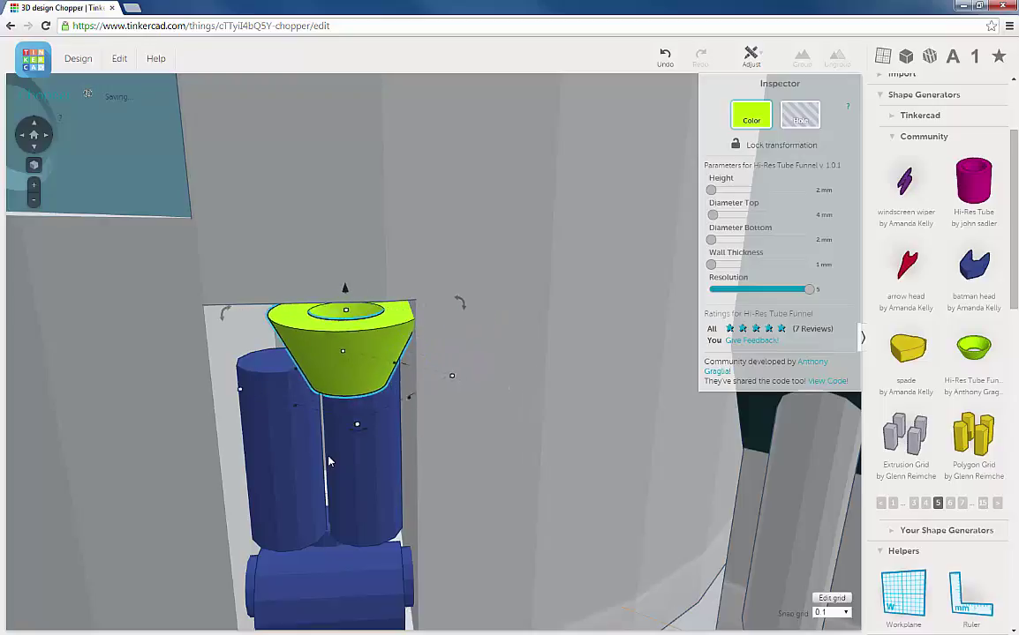
key(Left)
key(Left)
key(Left)
key(Left)
key(Left)
key(Right)
key(Right)
key(Right)
key(Right)
key(Right)
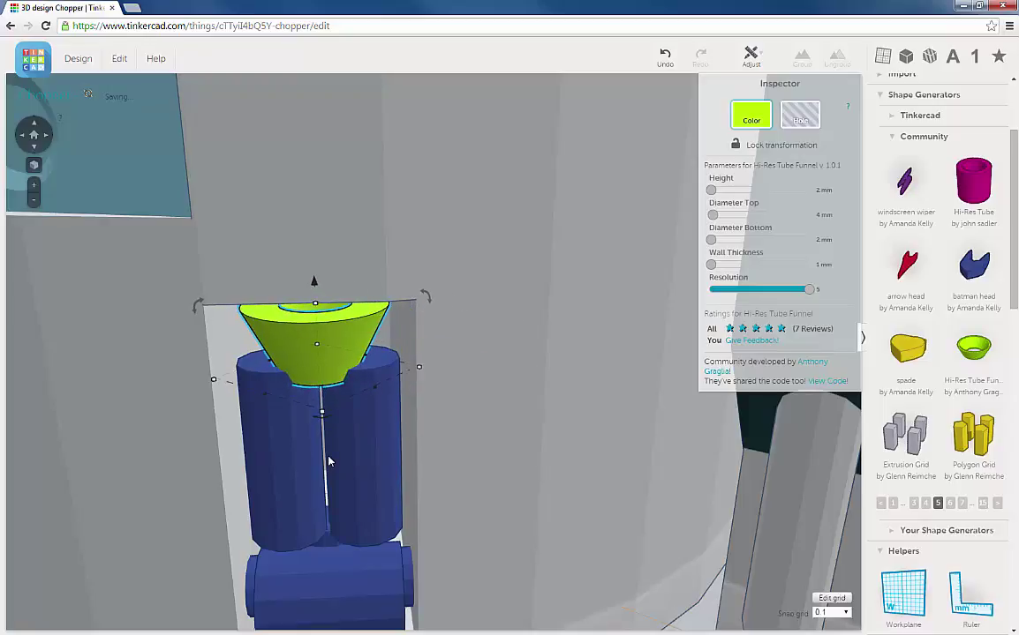
key(Right)
key(Right)
key(Right)
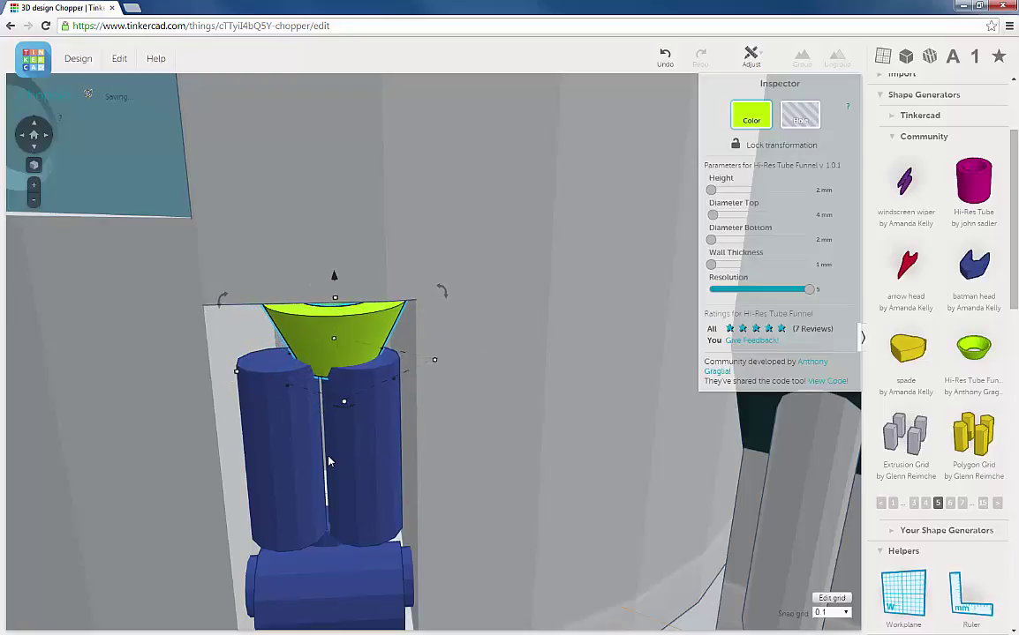
key(Left)
key(Left)
key(Left)
key(Left)
key(Left)
key(Left)
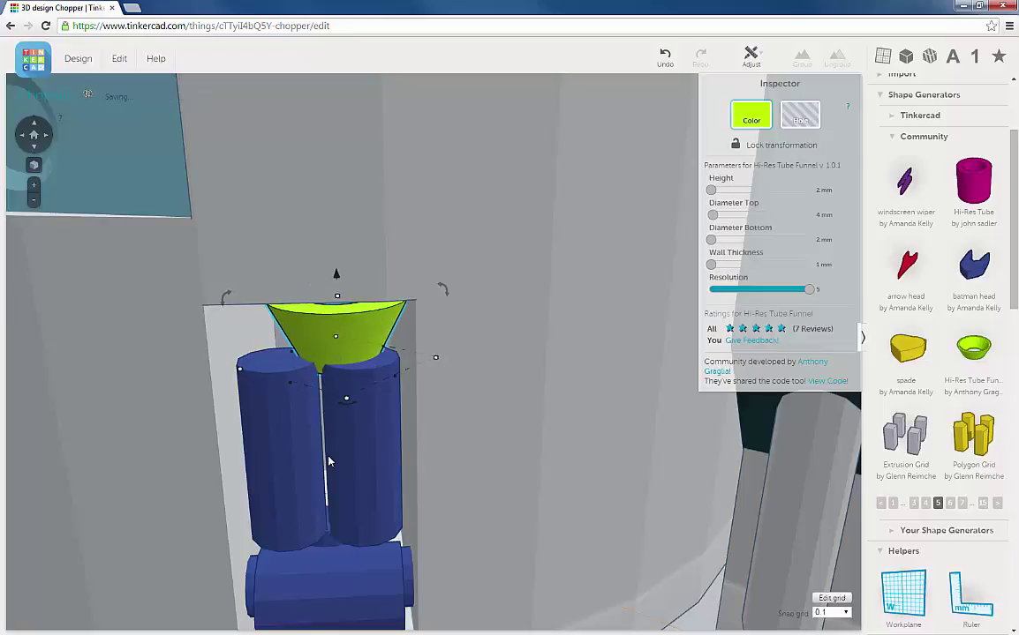
key(Left)
key(Left)
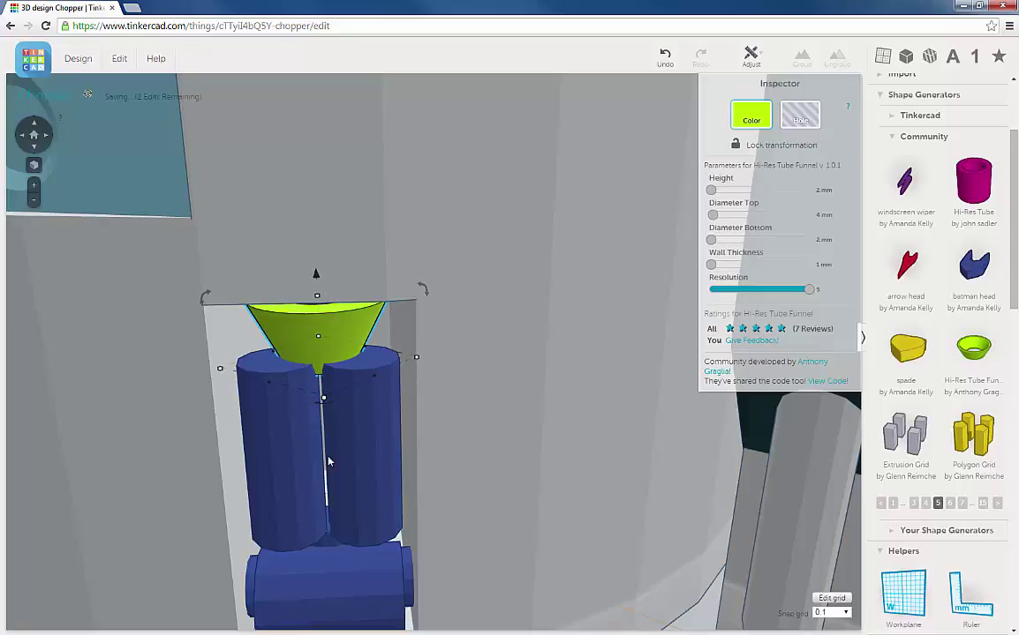
- Reduce the tube funnel's height to 1 mm and raise it to the top edge of the recess
right_drag(342, 386, 342, 364)
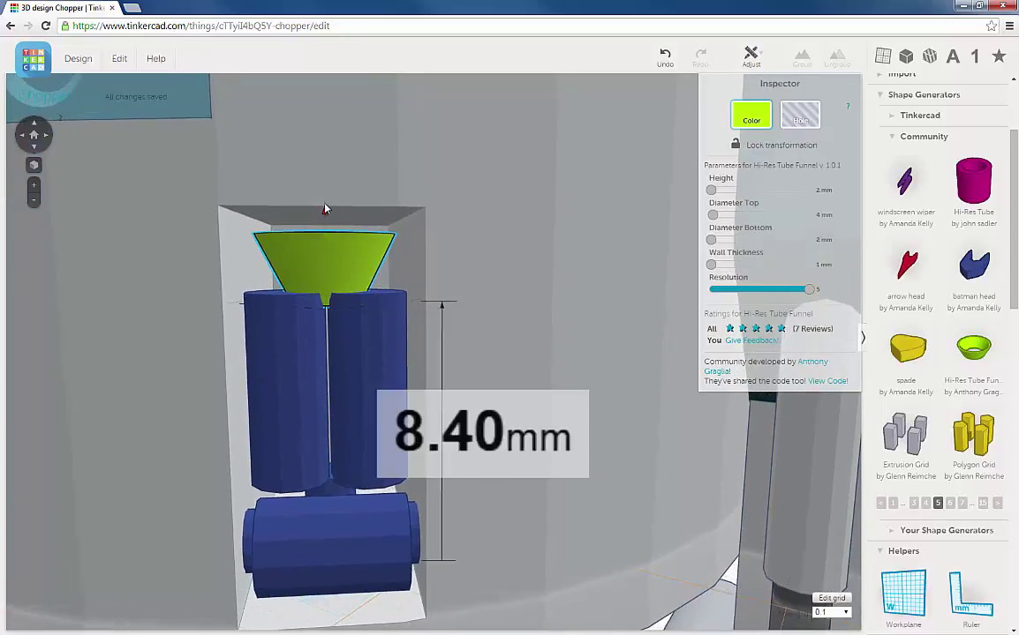
drag(324, 204, 328, 190)
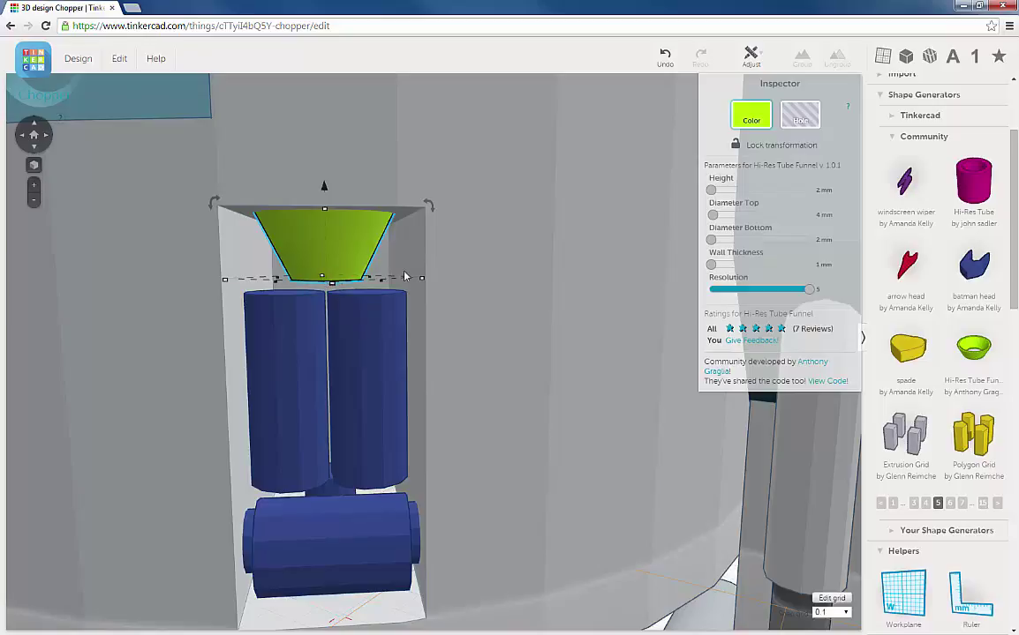
click(821, 191)
key(Return)
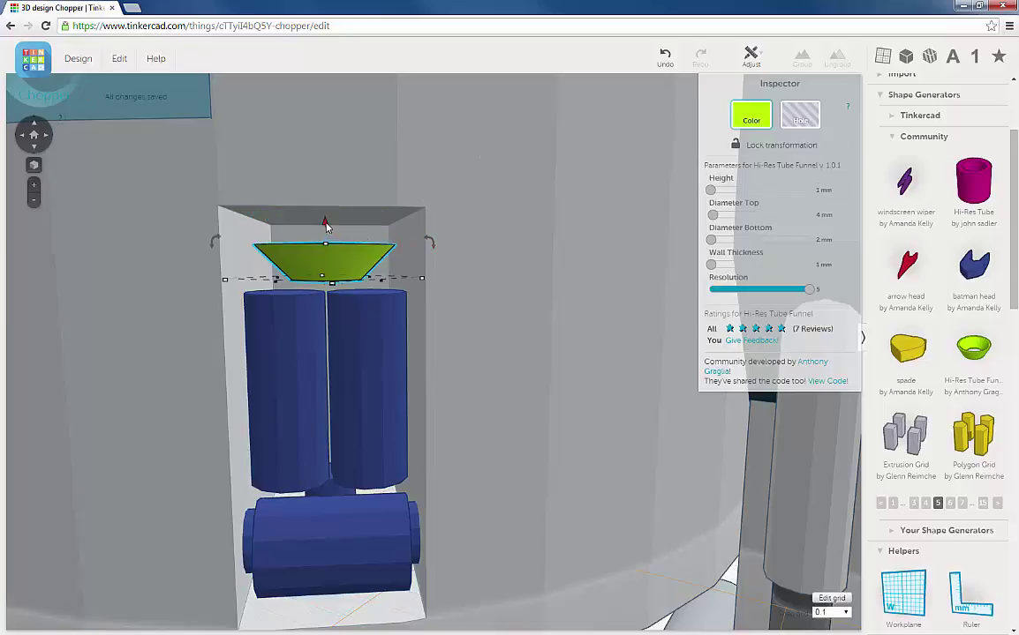
drag(325, 220, 334, 198)
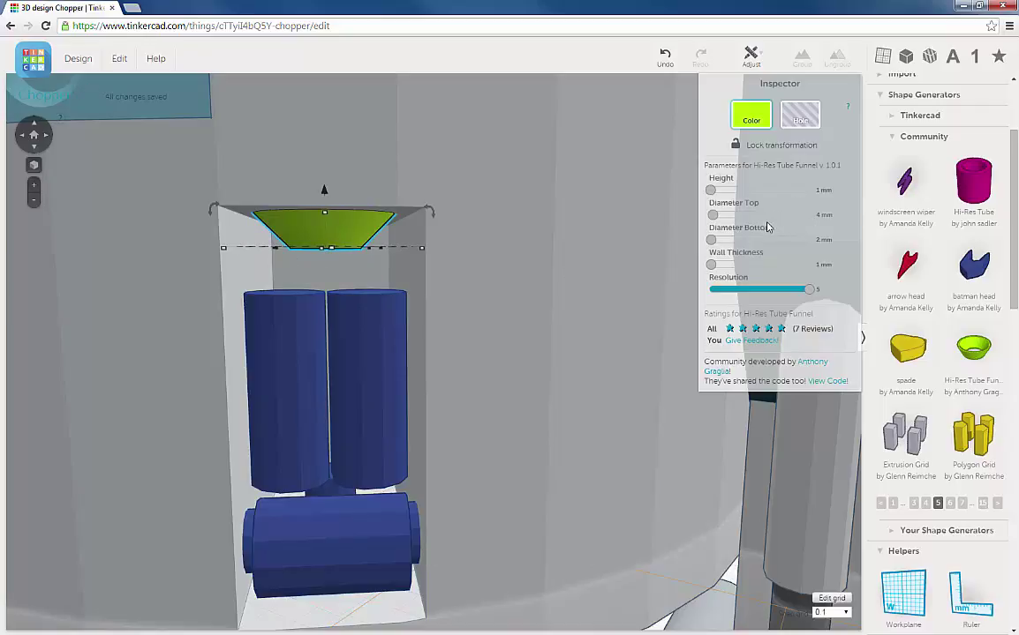
- Widen the tube funnel to a 5 mm top diameter and a 4 mm bottom diameter, first trying 3 mm for the bottom
click(845, 240)
text(3)
key(Return)
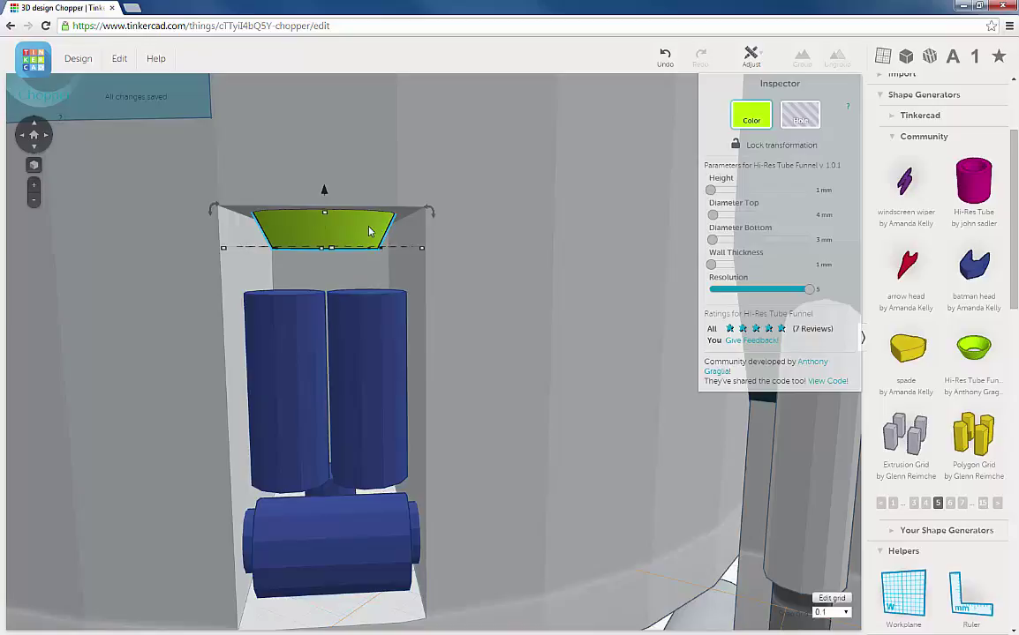
click(840, 218)
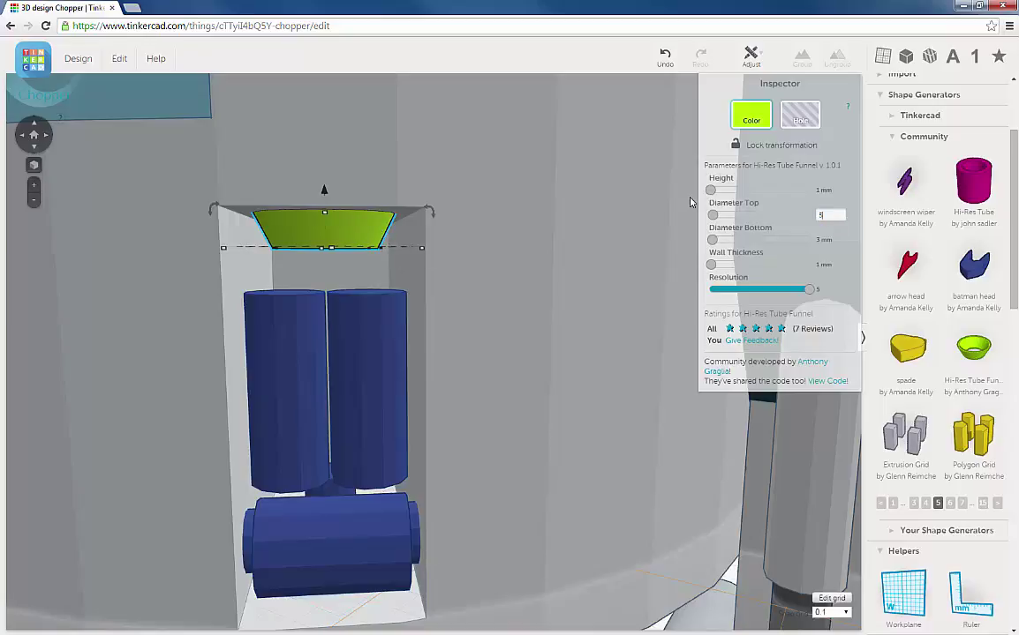
key(Return)
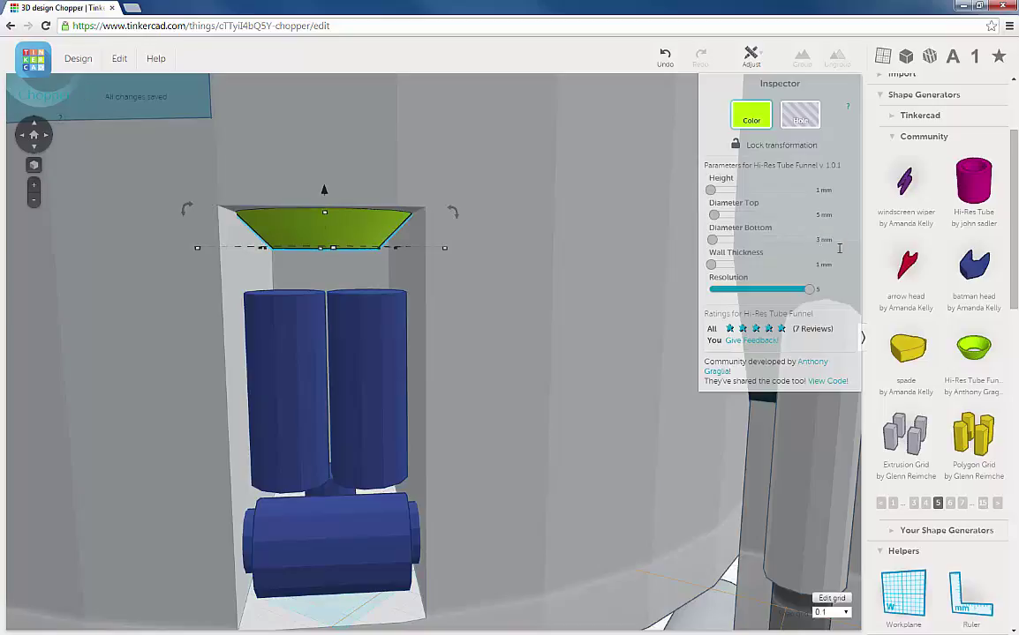
click(823, 239)
text(4)
key(Return)
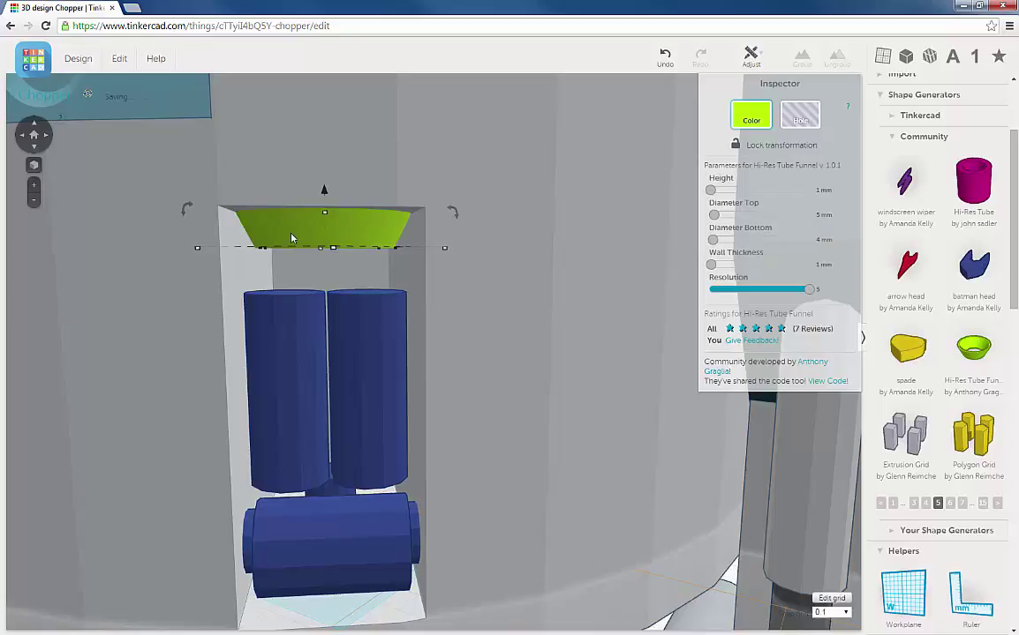
- Set the tube funnel's wall thickness to 2 mm to close its central hole
mouse_move(349, 265)
right_down()
mouse_move(351, 255)
mouse_move(355, 263)
right_up()
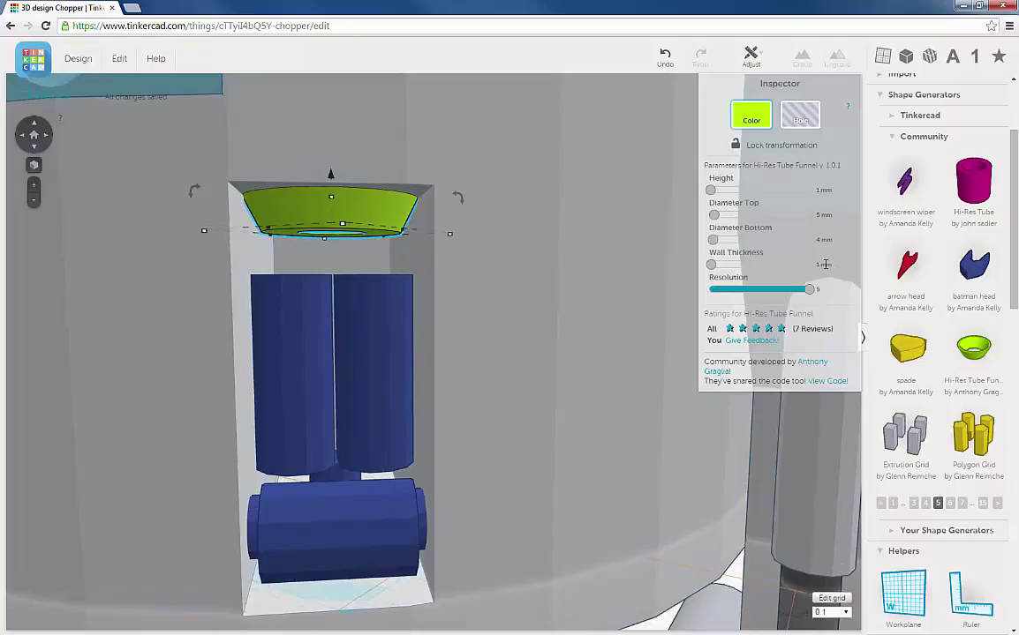
click(823, 264)
key(Return)
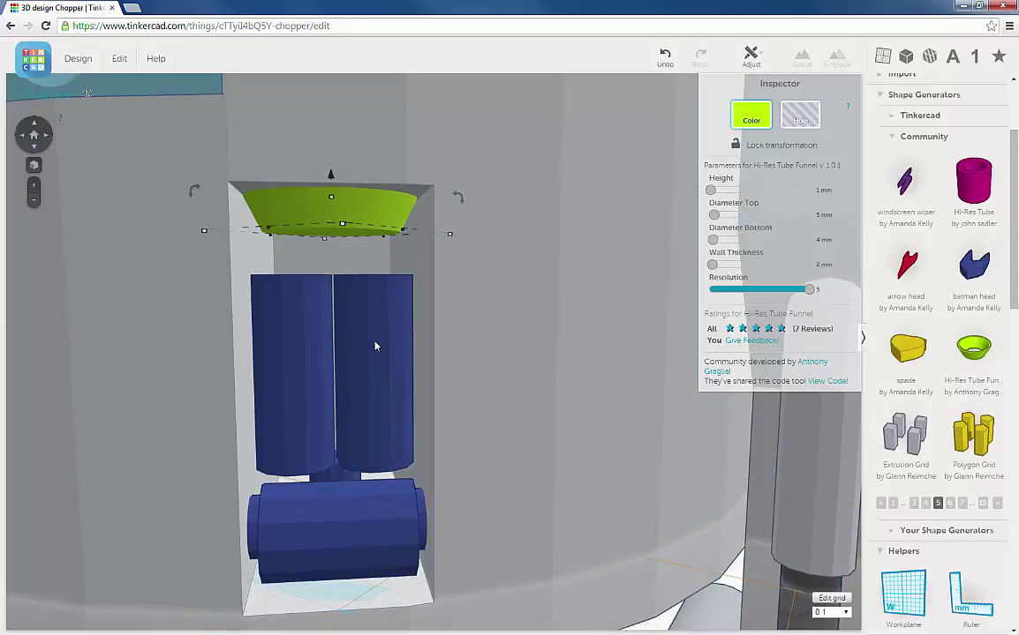
- Recolour the tube funnel at the top of the recess blue to match the cylinders
mouse_move(389, 312)
right_down()
mouse_move(391, 297)
mouse_move(395, 327)
mouse_move(378, 326)
right_up()
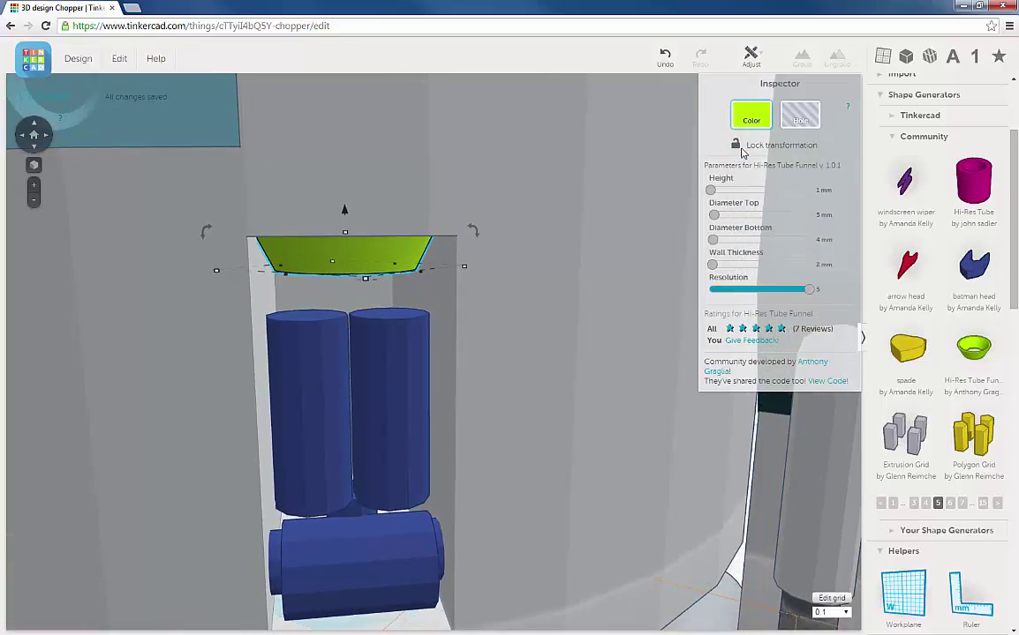
click(761, 124)
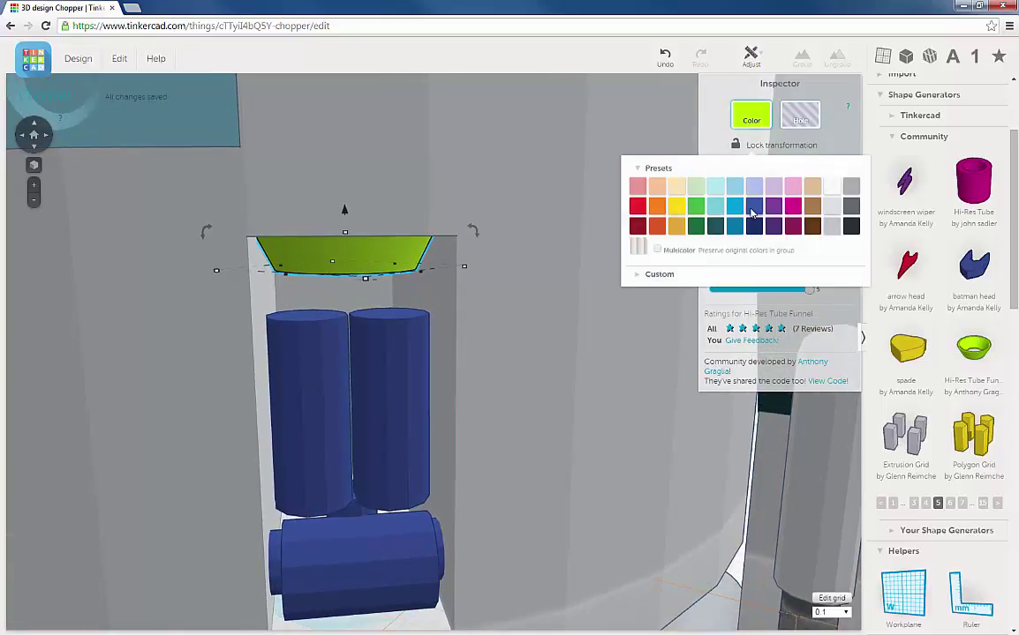
click(678, 184)
- Duplicate the right-hand upright cylinder and turn the copy into a short piece about 1.6 mm tall on its top end
right_drag(434, 349, 401, 340)
click(402, 340)
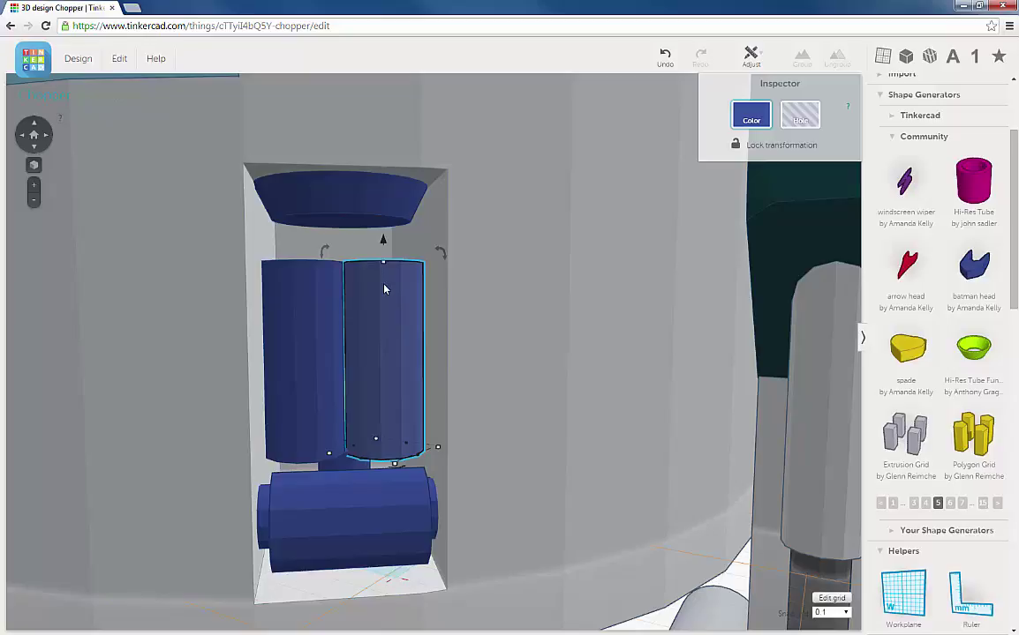
click(120, 60)
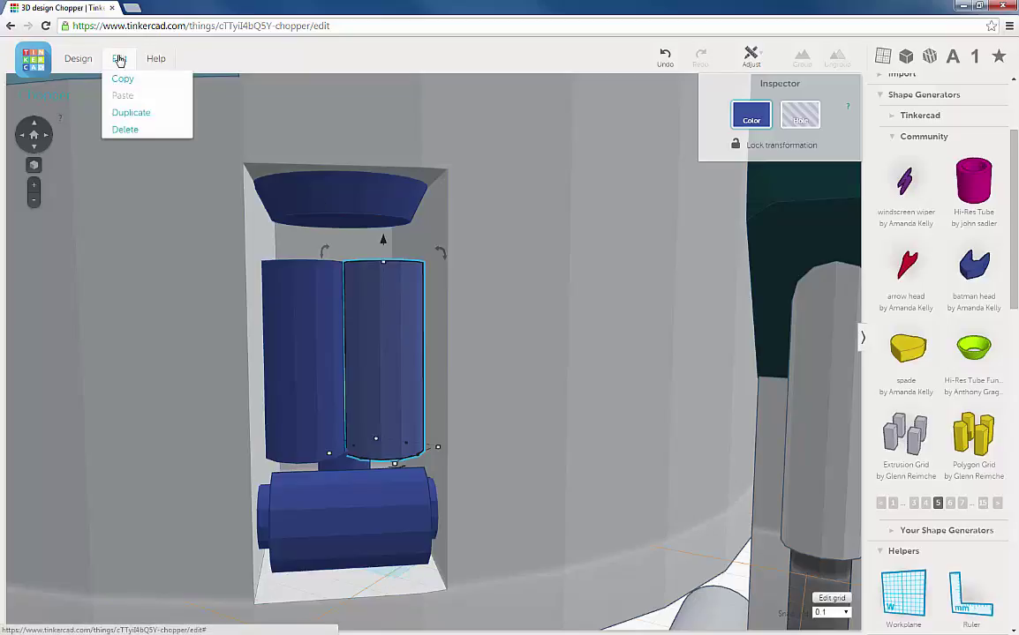
click(130, 115)
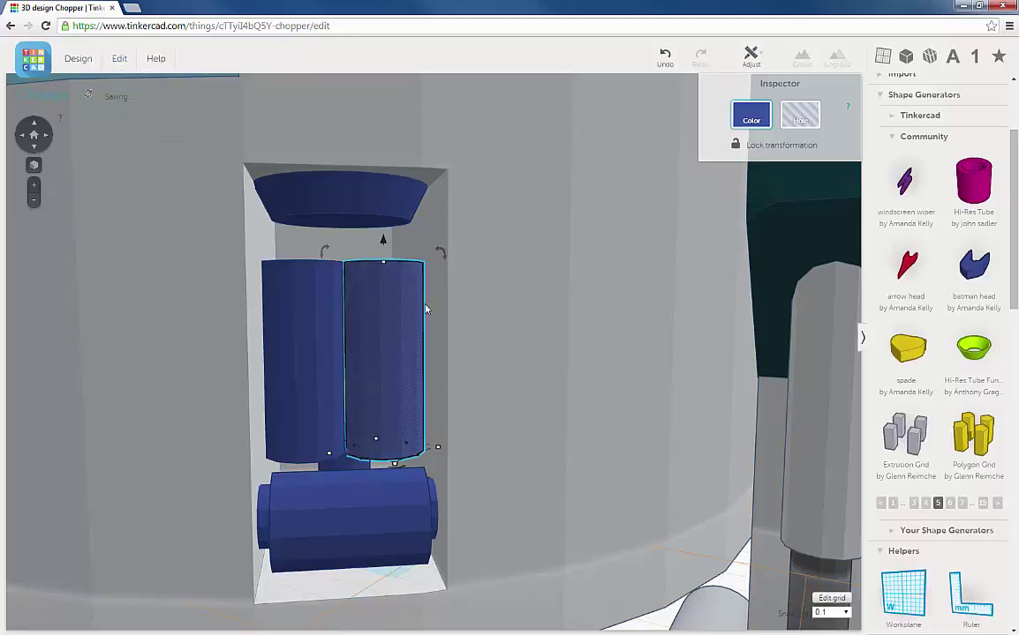
drag(384, 245, 385, 397)
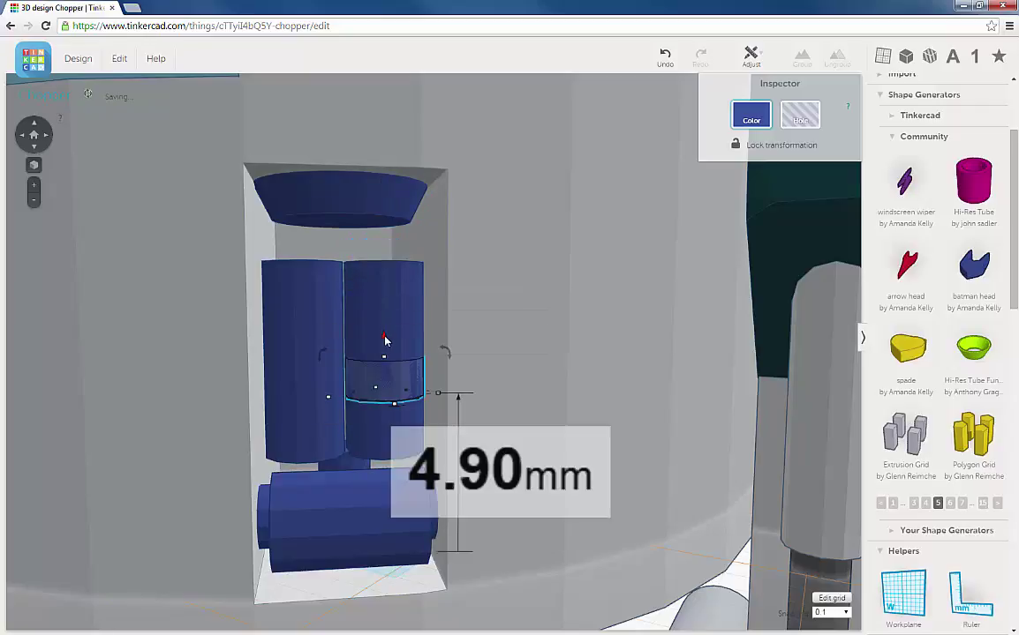
drag(384, 340, 384, 212)
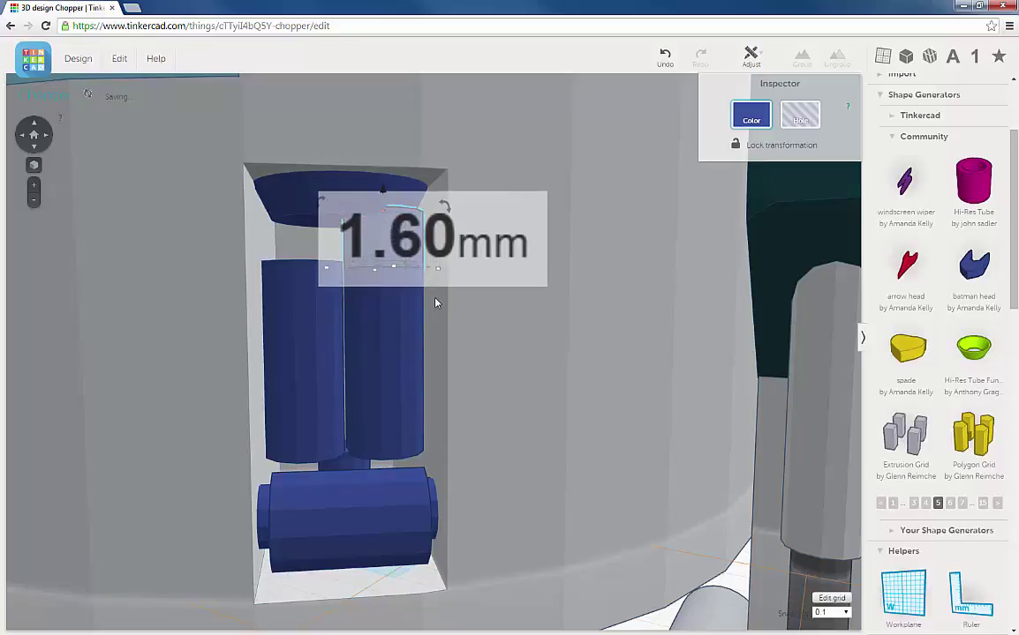
right_drag(433, 321, 455, 371)
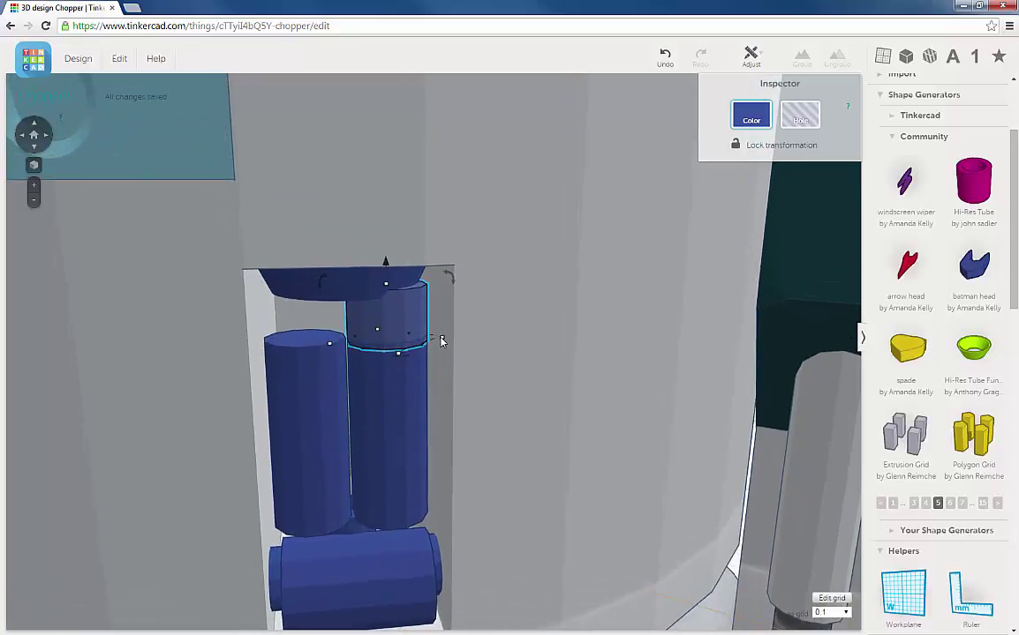
mouse_move(444, 341)
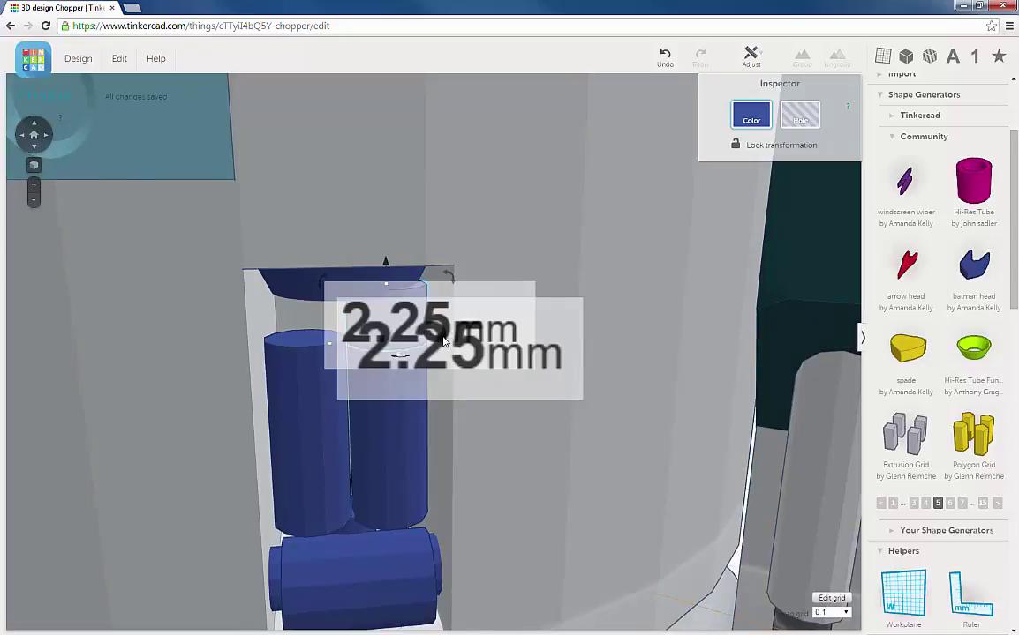
shift+drag(443, 338, 440, 336)
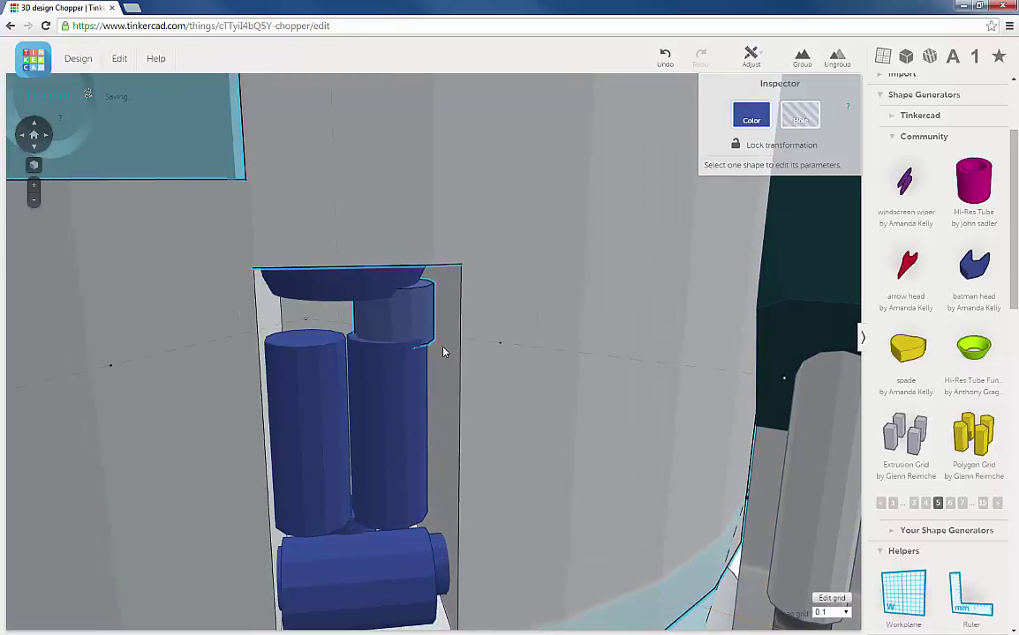
click(665, 58)
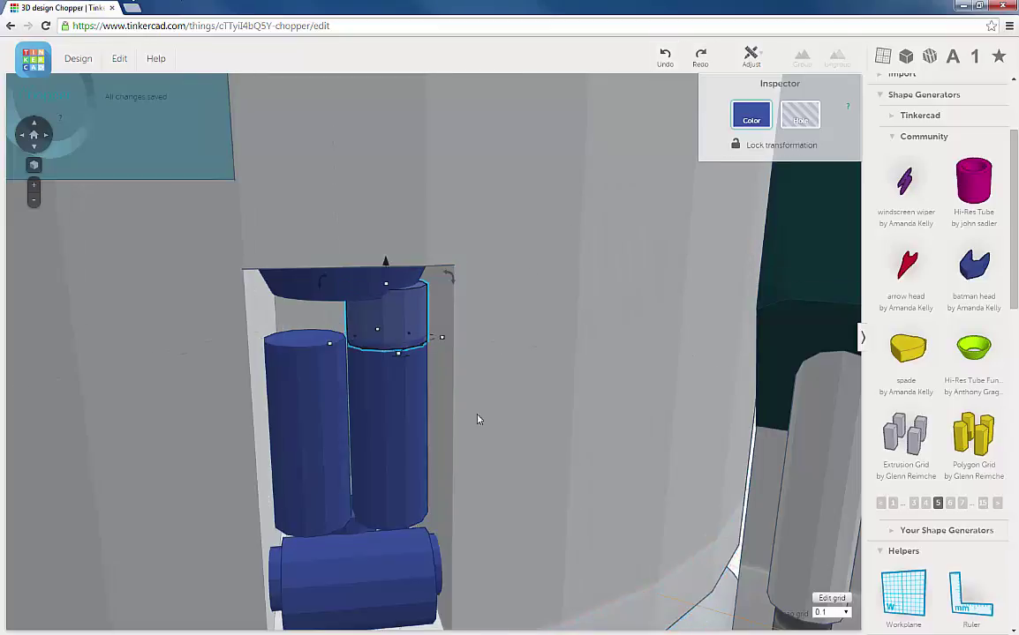
- Scale the short cylinder down proportionally into a peg about half as wide as the upright cylinders
scroll(717, 583, down, 5)
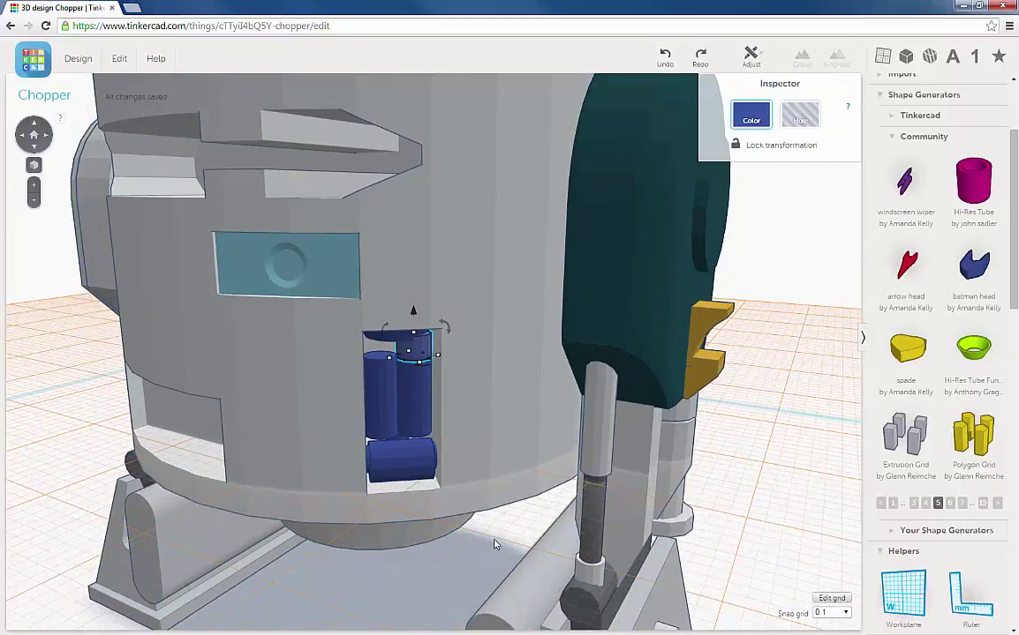
click(495, 545)
click(426, 348)
mouse_move(439, 359)
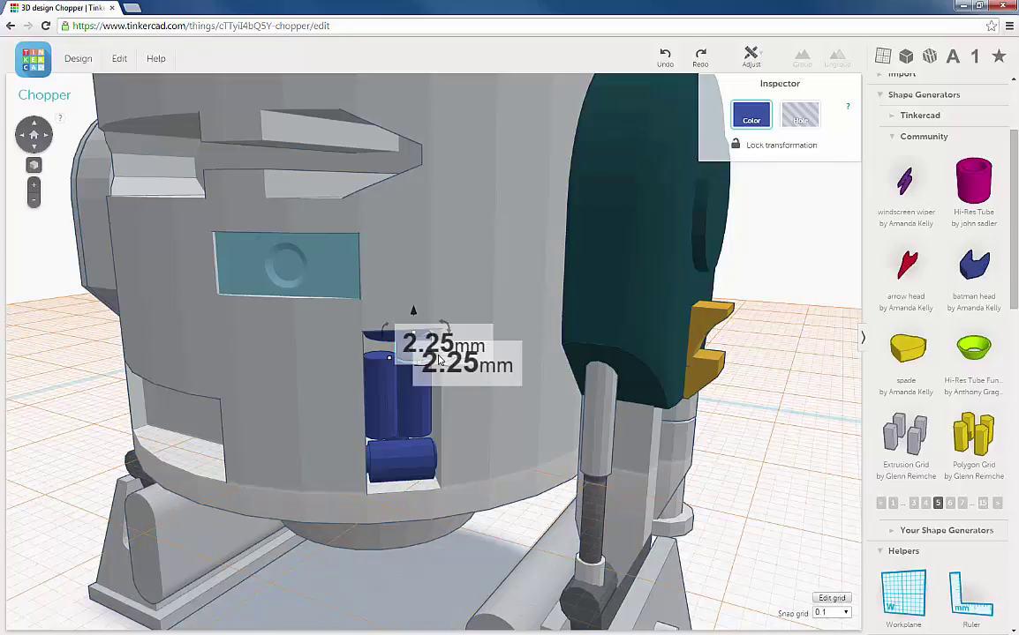
drag(437, 360, 410, 361)
scroll(406, 356, up, 5)
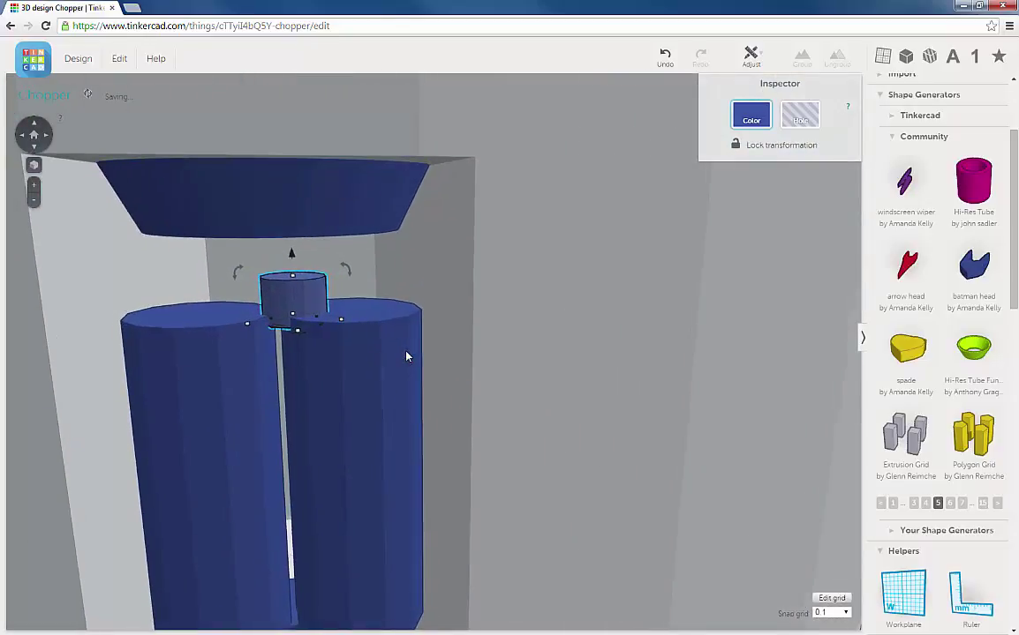
- Nudge the small peg sideways until it is centred on top of the right-hand upright cylinder
middle_drag(407, 357, 438, 352)
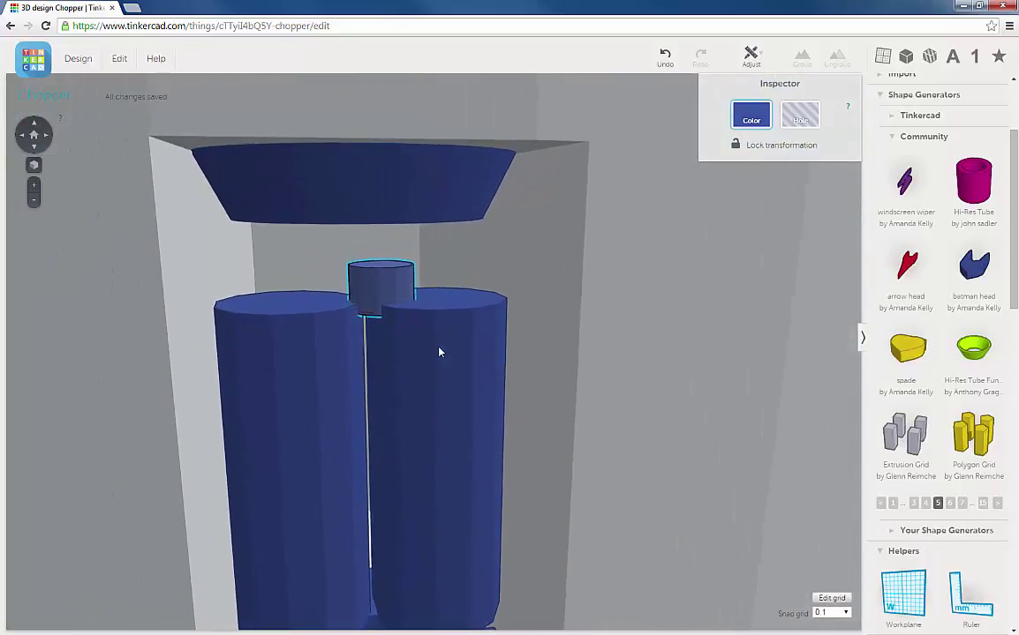
key(Right)
key(Right)
key(Right)
key(Right)
key(Right)
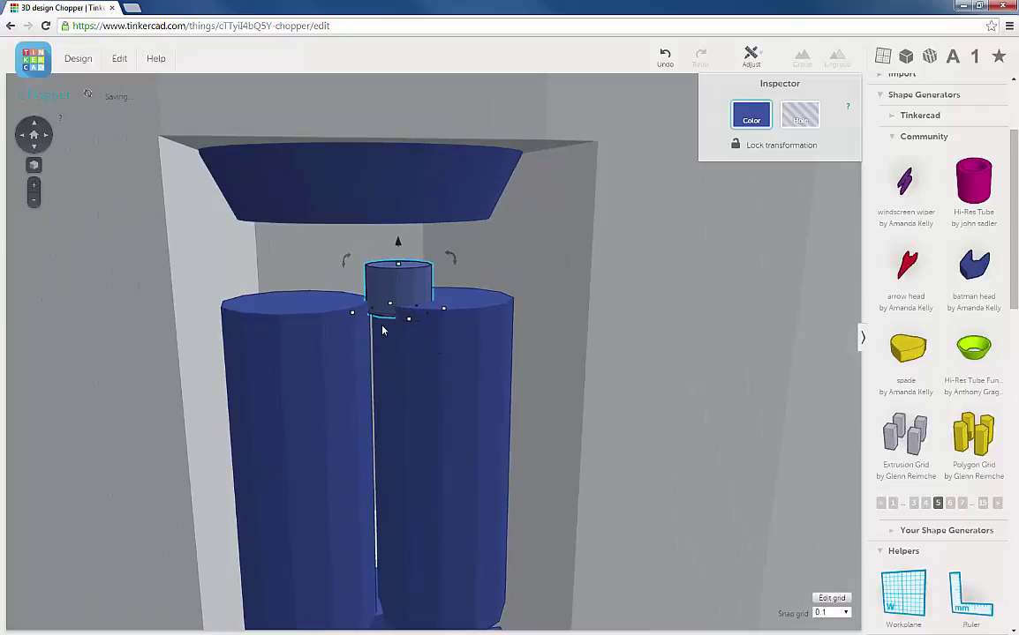
key(Right)
key(Right)
key(Right)
key(Right)
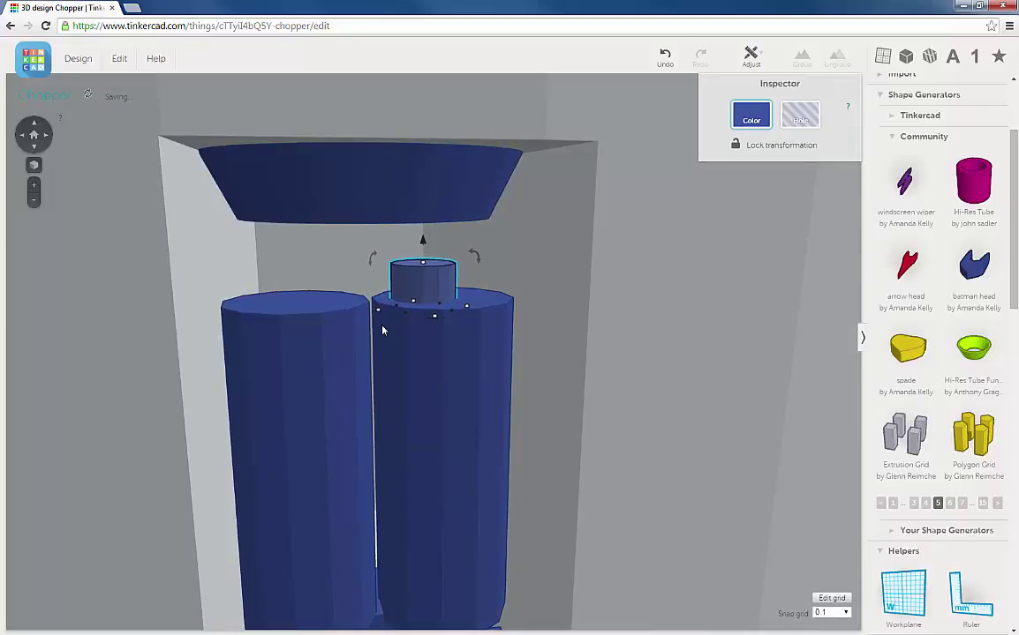
key(Right)
key(Right)
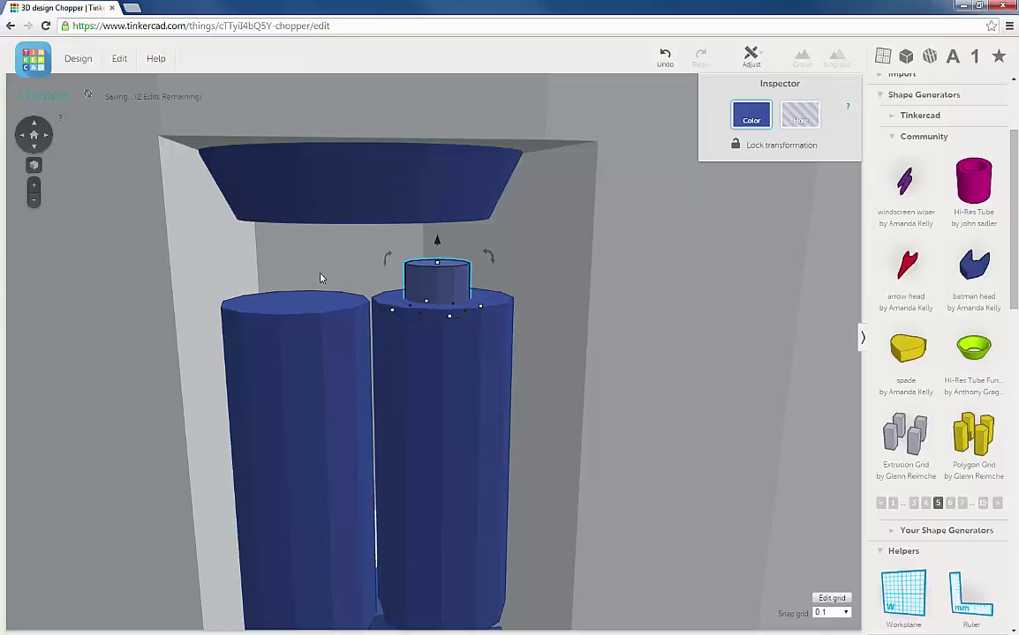
right_drag(413, 330, 331, 354)
key(Right)
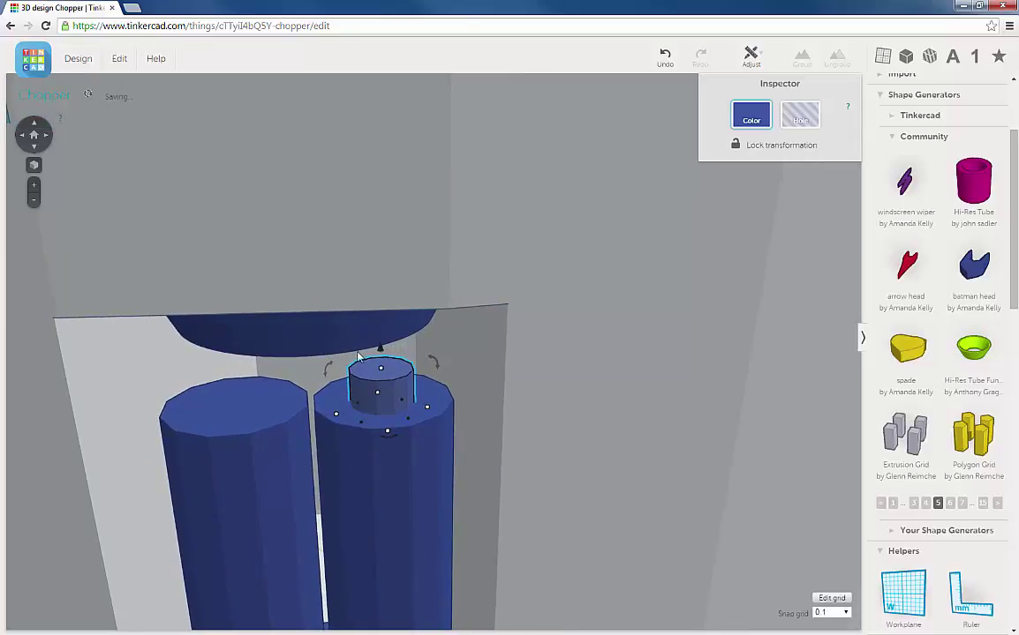
- Increase the peg's height until it reaches up into the tube funnel
right_drag(381, 401, 385, 369)
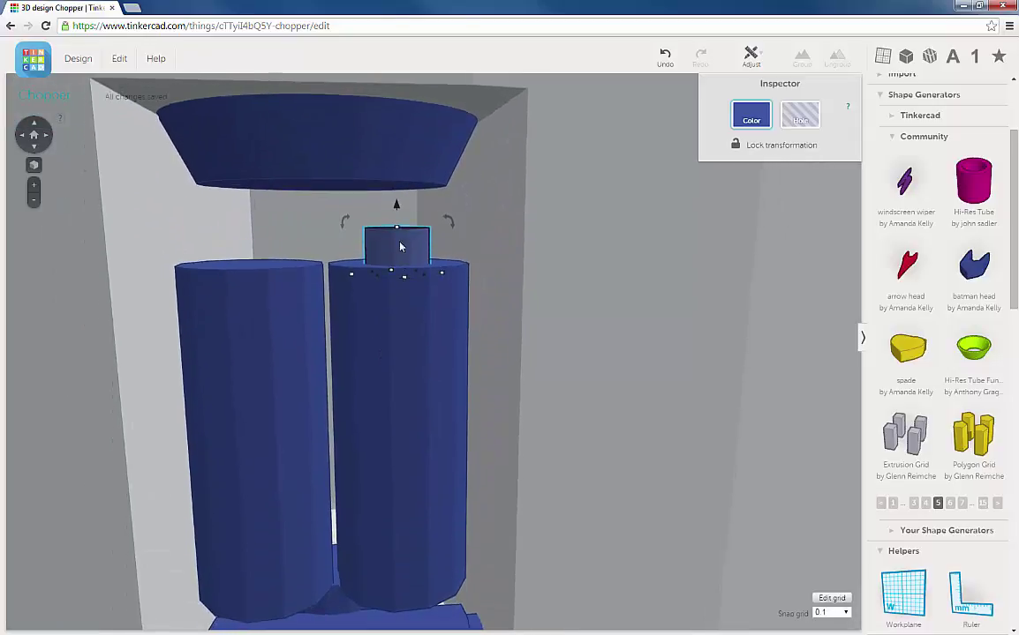
drag(397, 207, 411, 172)
right_drag(400, 286, 441, 431)
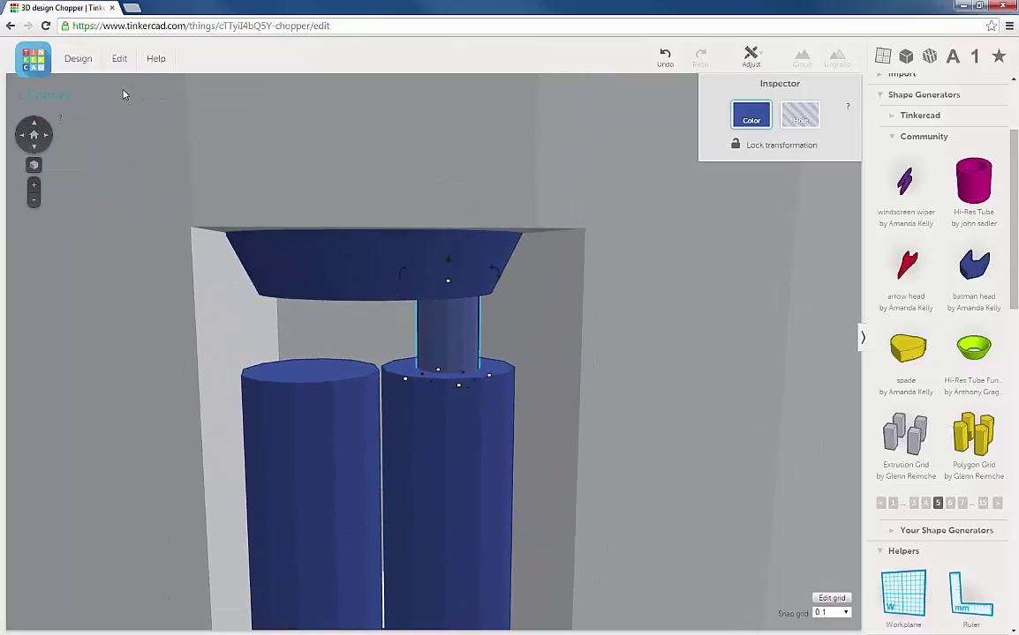
- Duplicate the peg and move the copy sideways onto the left-hand upright cylinder
click(119, 59)
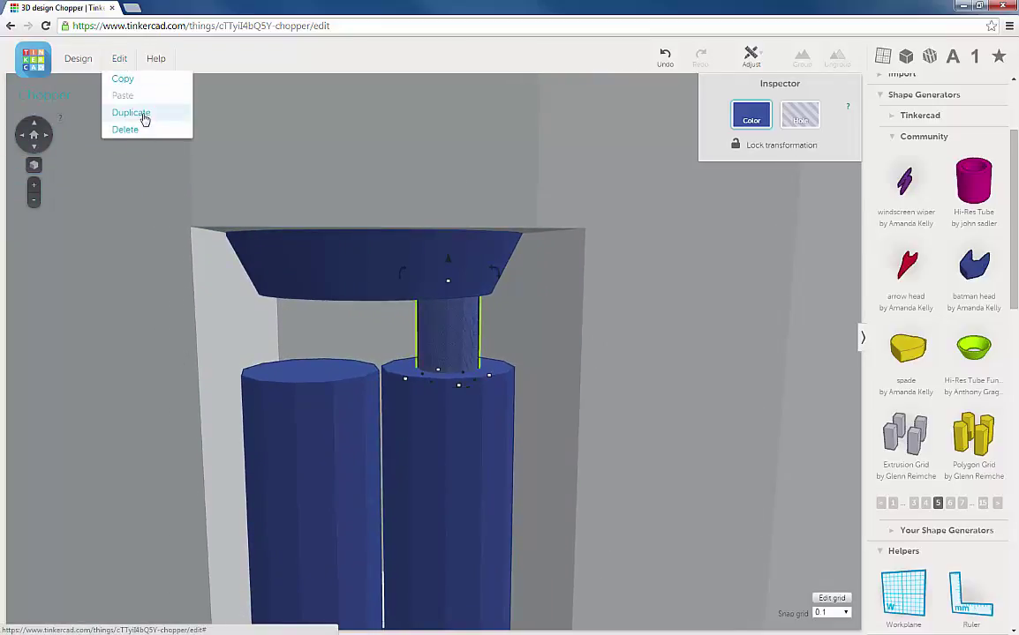
click(135, 113)
key(Left)
key(Left)
key(Left)
key(Left)
key(Left)
key(Left)
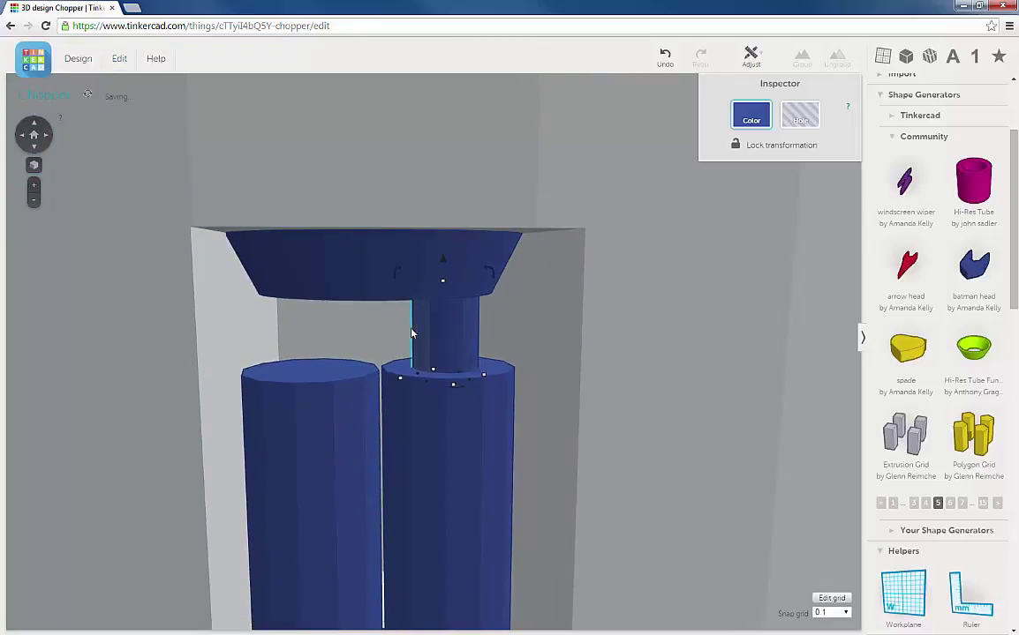
key(Left)
key(Left)
key(Left)
key(Left)
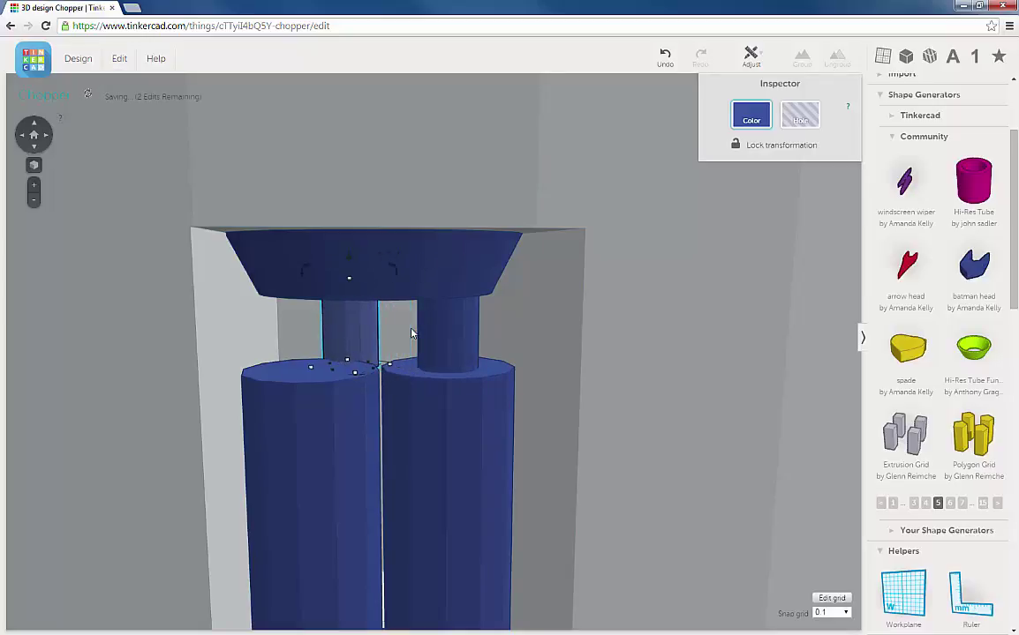
key(Left)
key(Left)
key(Left)
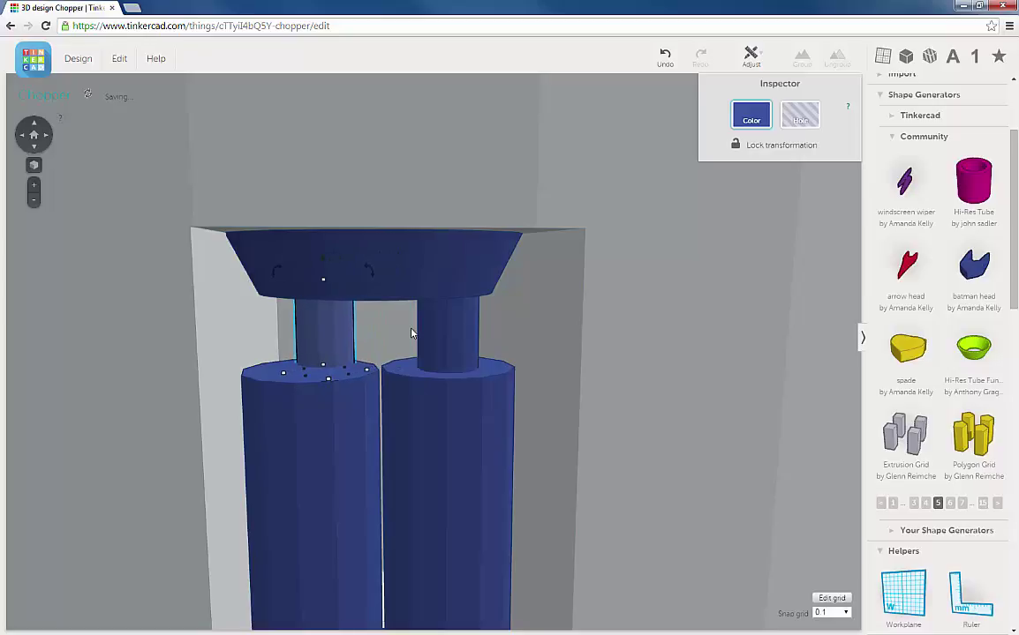
key(Left)
key(Left)
key(Left)
key(Left)
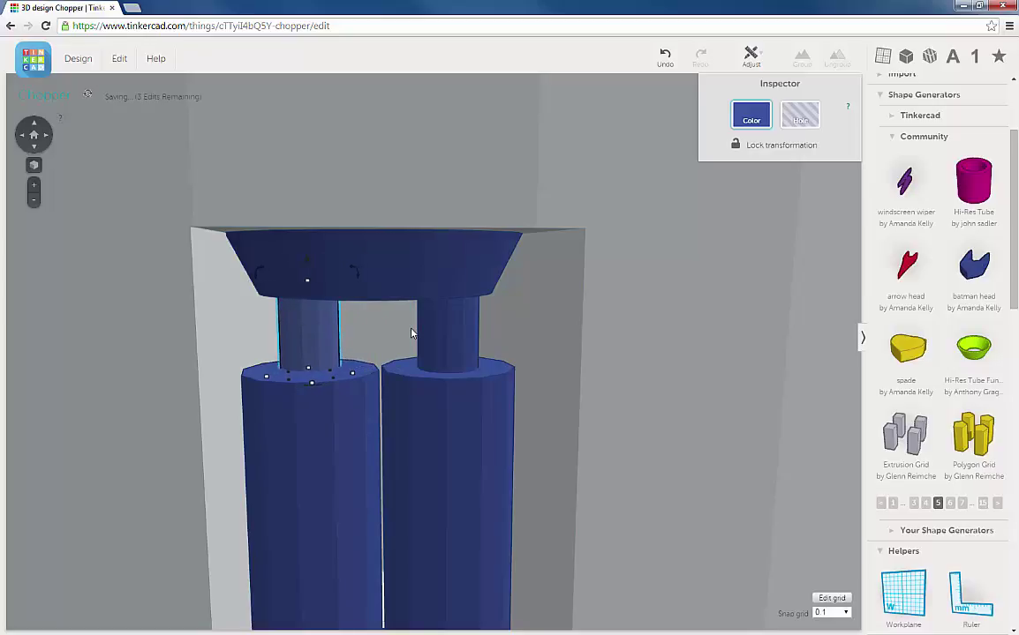
- Fine-tune the copied peg's position sideways and in depth until it is centred on the left-hand upright cylinder
right_drag(408, 405, 390, 402)
key(Left)
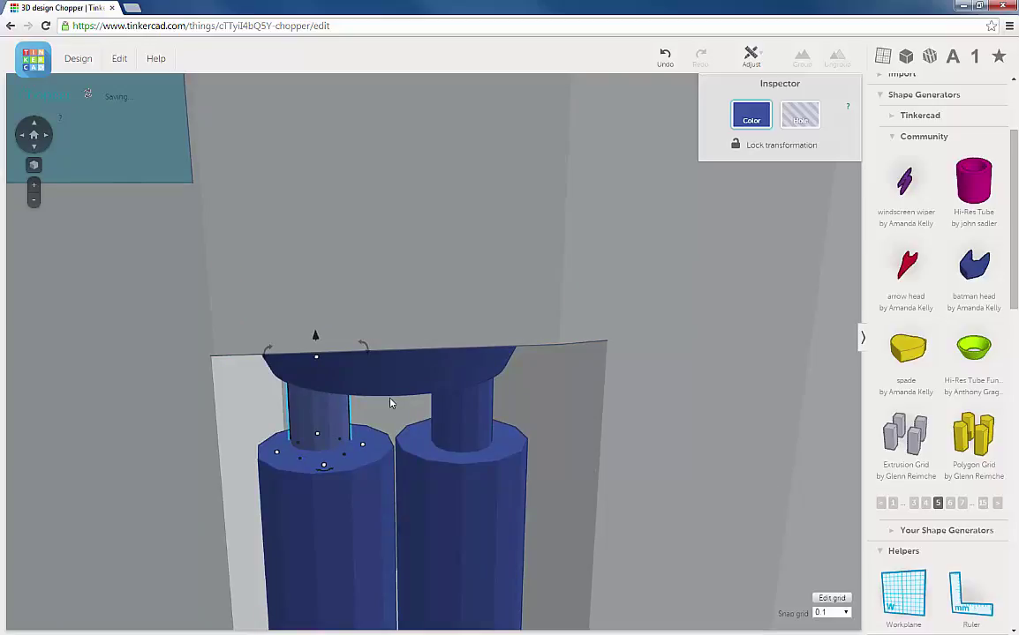
key(Right)
key(Left)
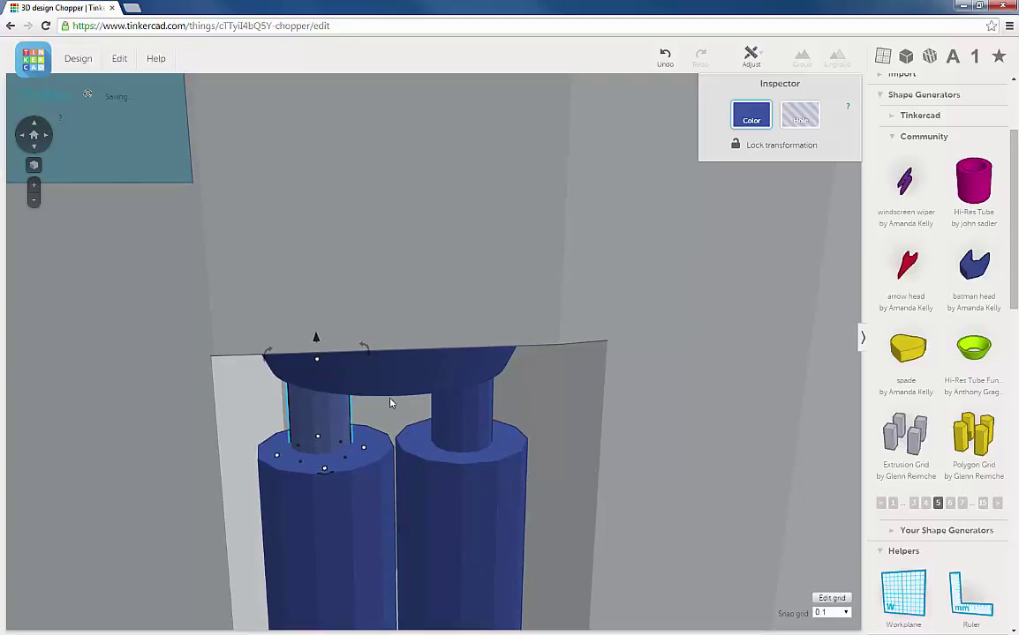
key(Down)
key(Right)
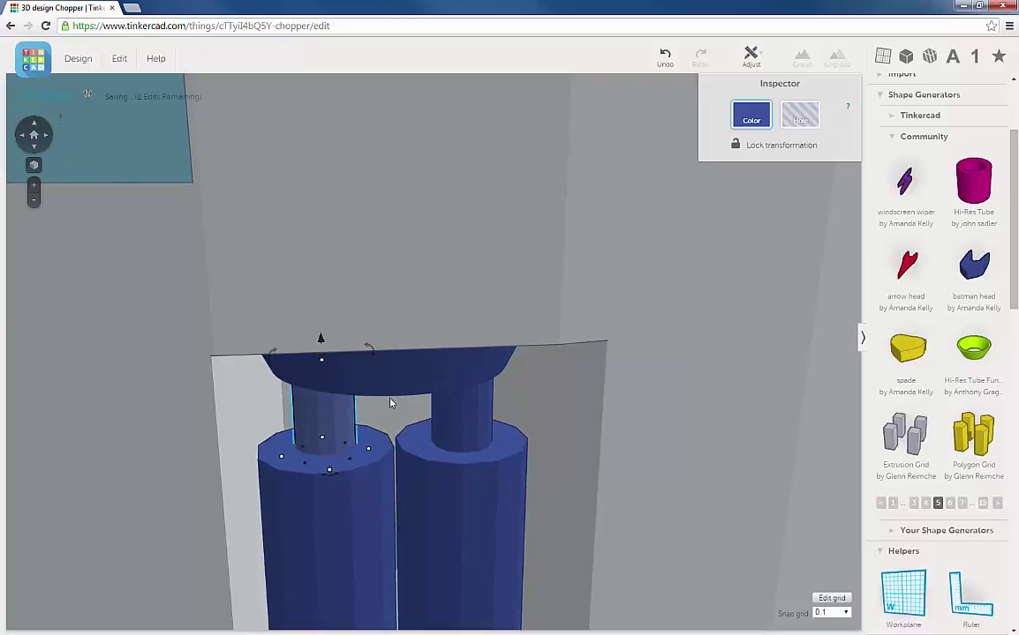
middle_drag(392, 444, 398, 350)
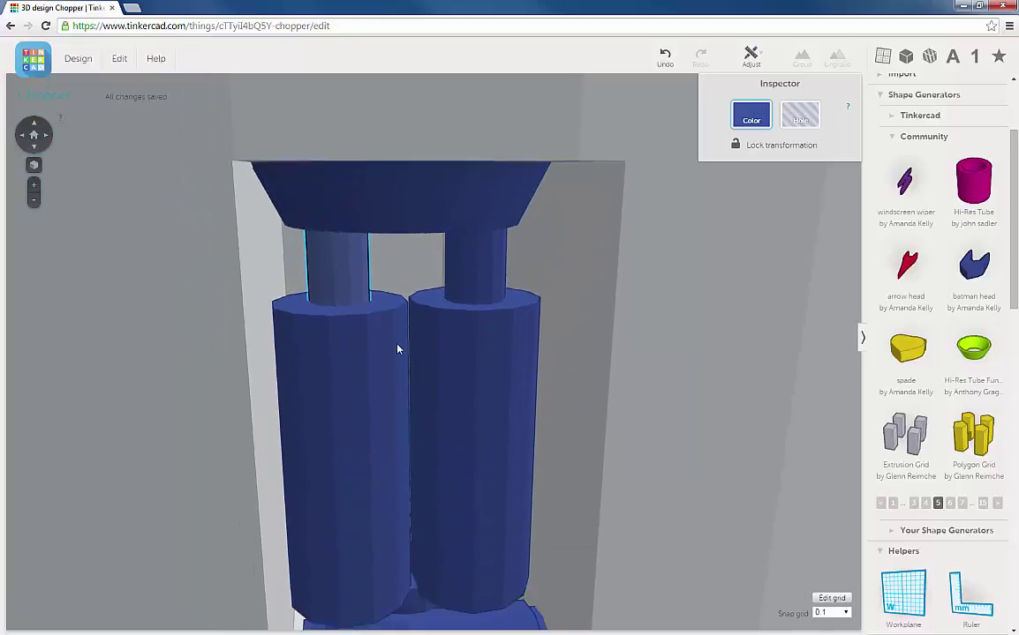
right_drag(397, 349, 381, 384)
key(Down)
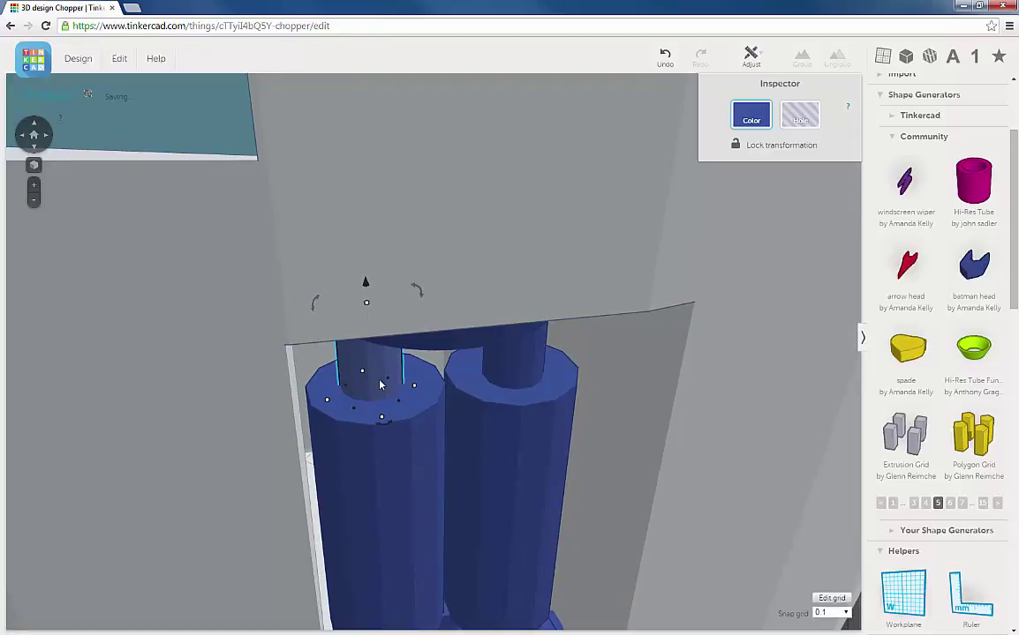
key(Right)
right_drag(387, 397, 419, 252)
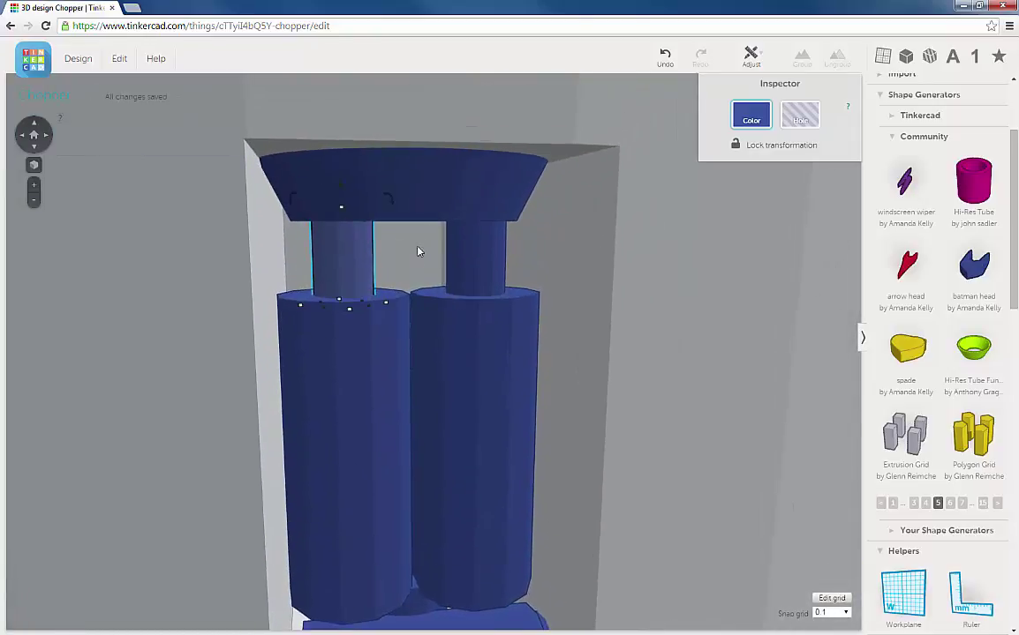
- Select the tube funnel and nudge it sideways until it is centred over the two pegs
click(446, 196)
right_drag(442, 323, 454, 292)
right_drag(478, 360, 435, 336)
key(Right)
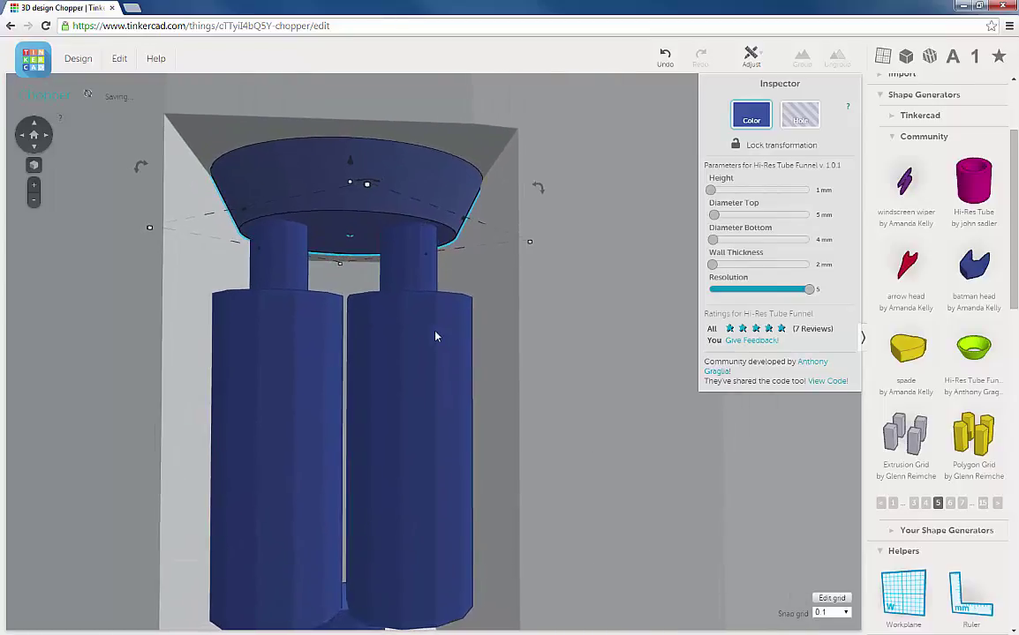
key(Right)
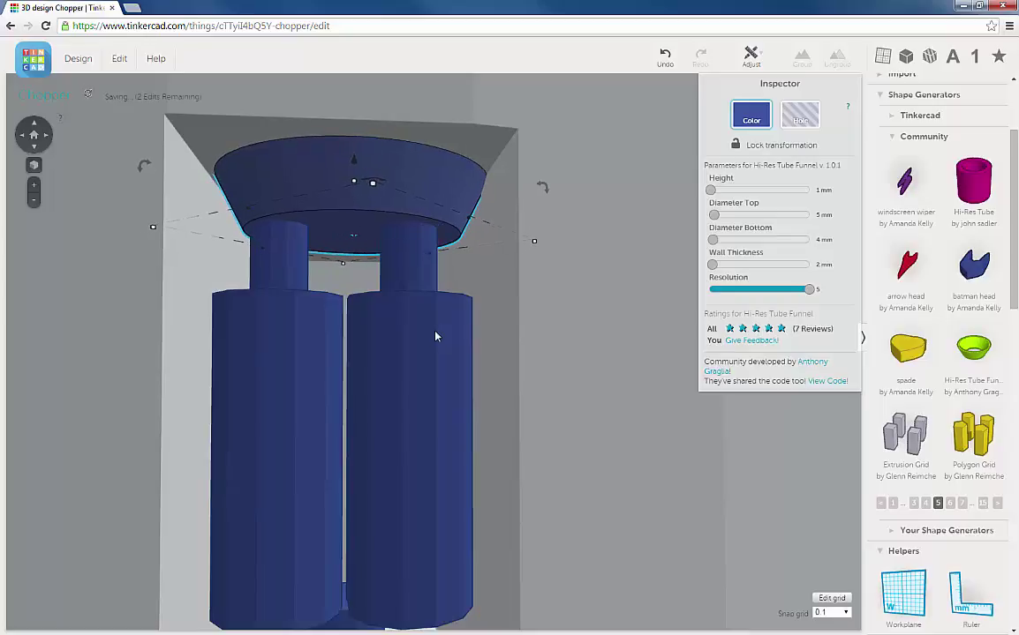
key(Left)
key(Left)
key(Left)
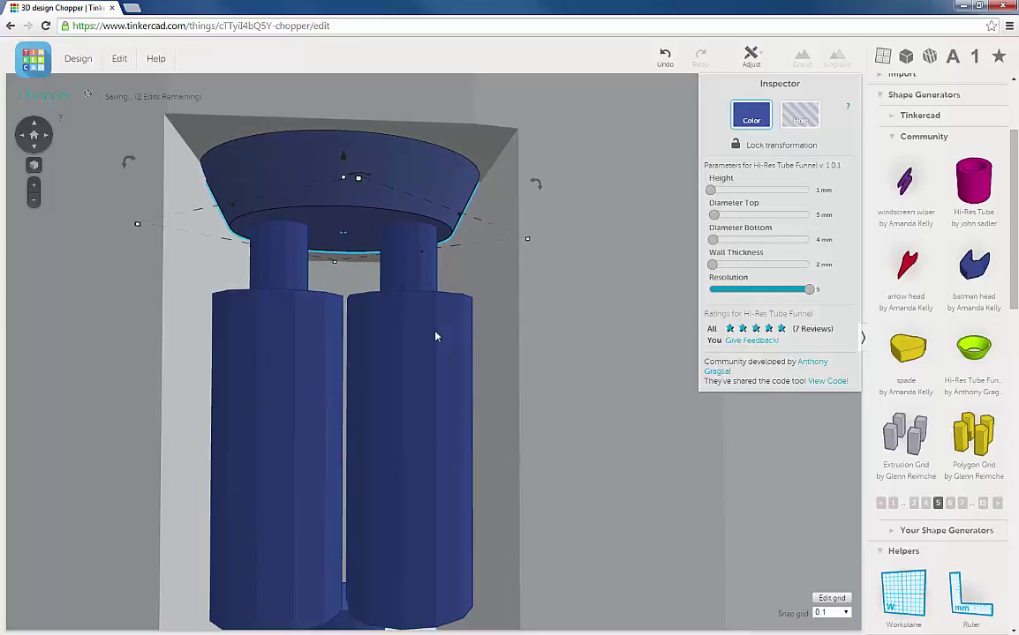
- Fine-tune the tube funnel's sideways position with small nudges so it sits evenly over the two pegs inside the recess
key(Left)
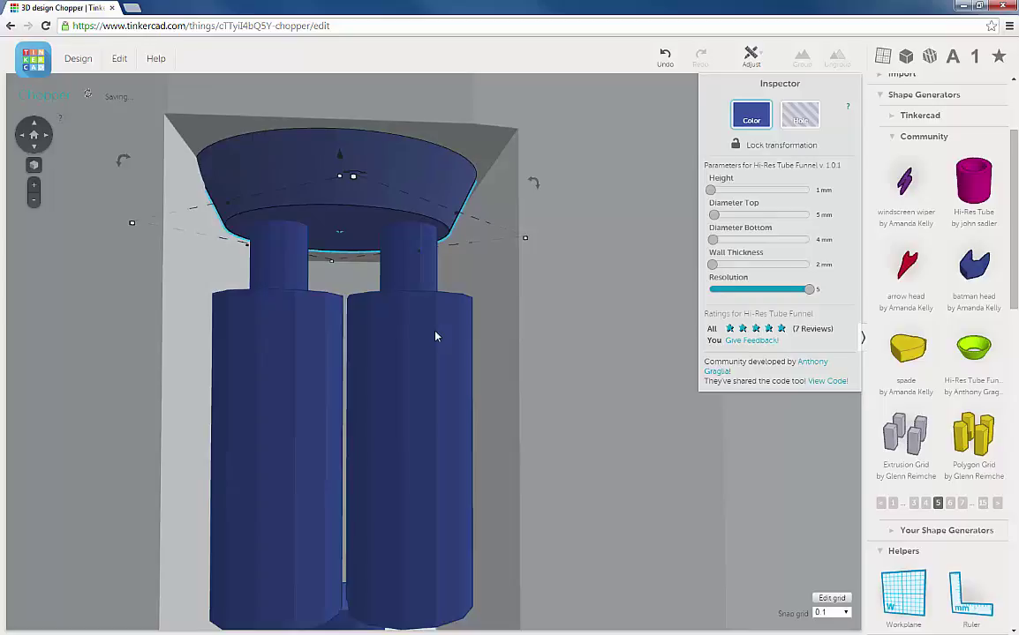
right_drag(339, 345, 383, 369)
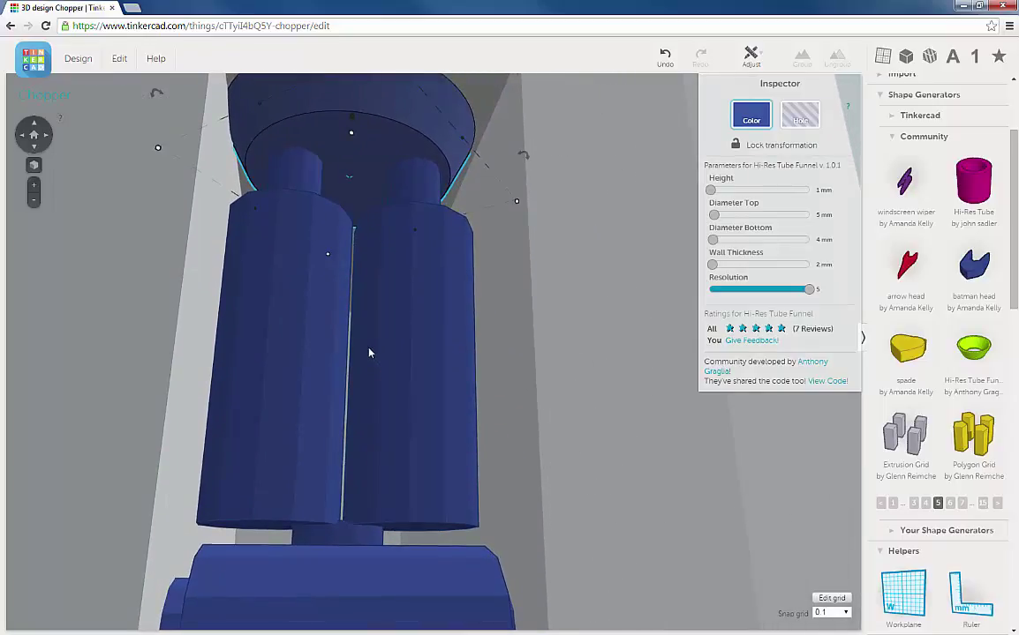
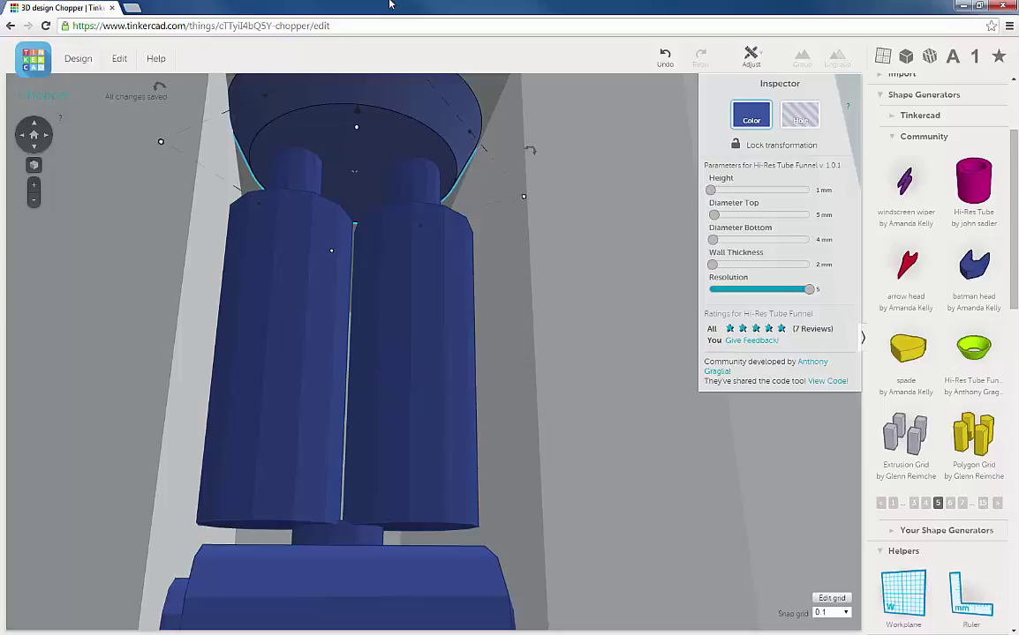
scroll(391, 153, down, 5)
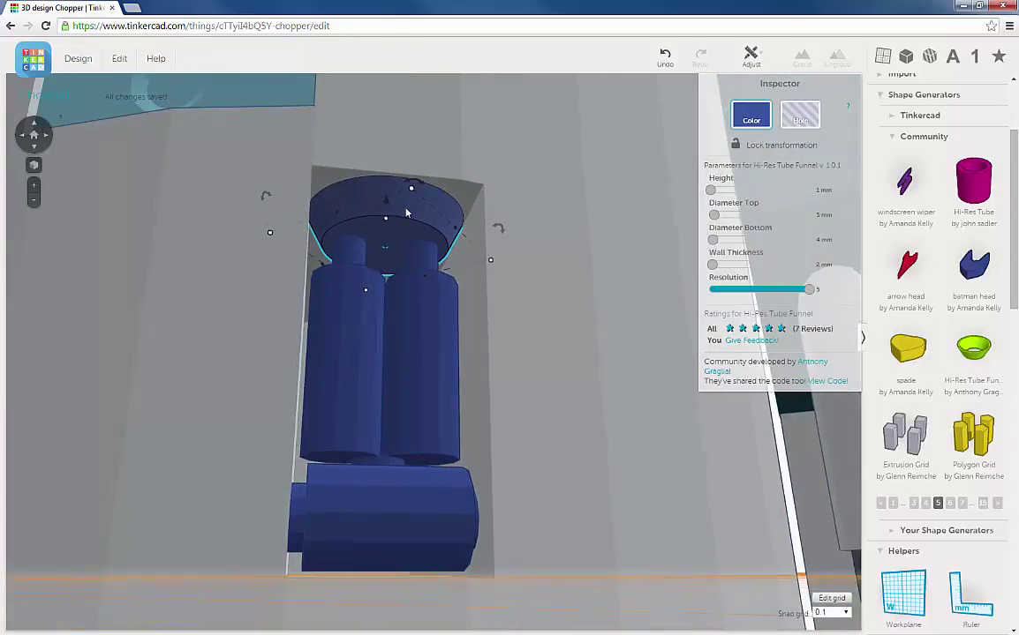
scroll(391, 216, up, 5)
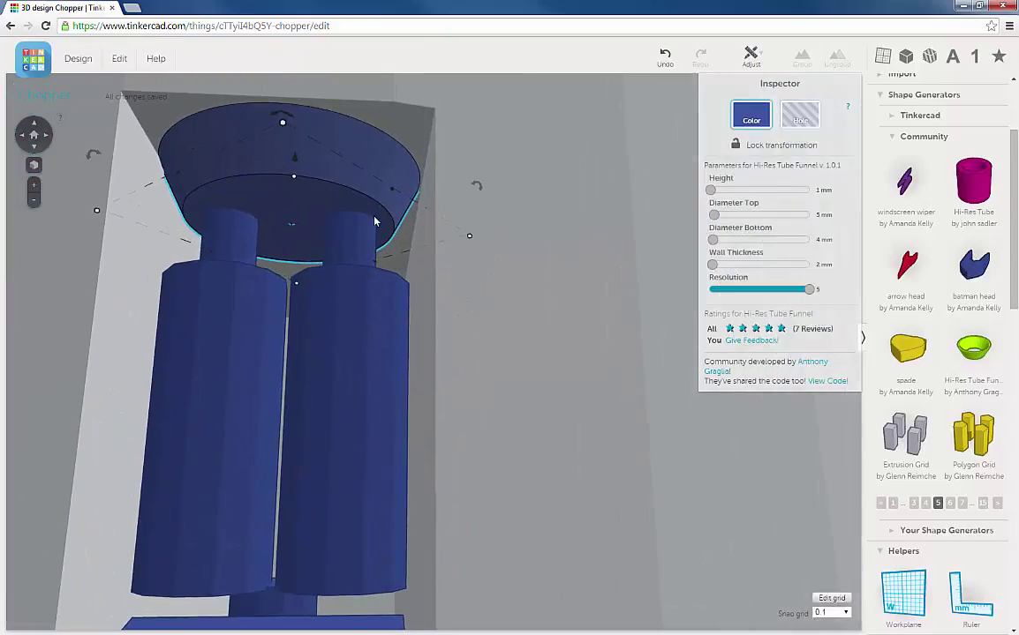
key(Right)
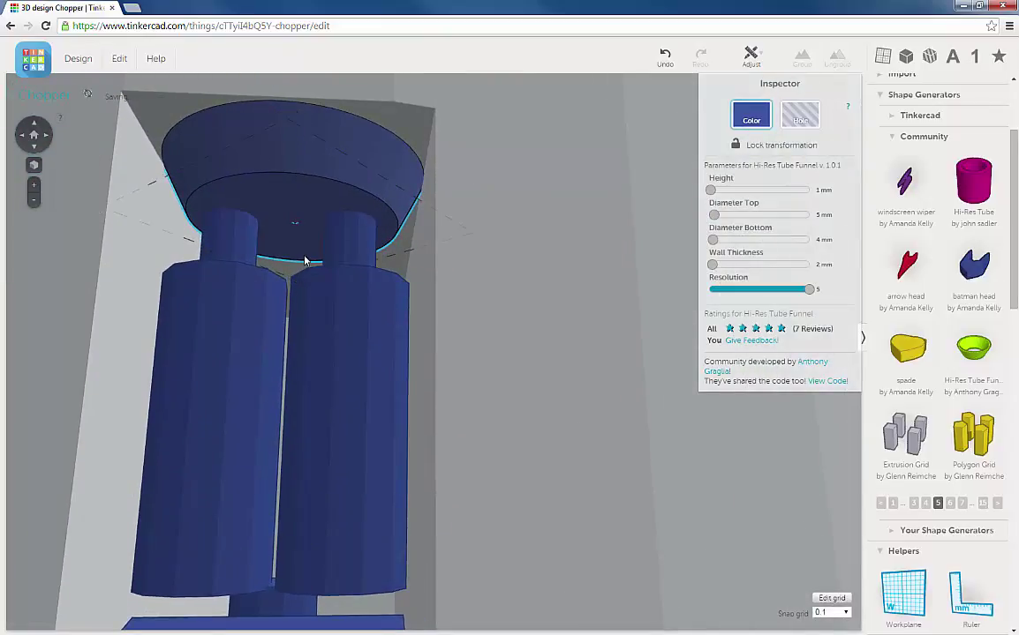
right_drag(304, 257, 330, 287)
scroll(329, 288, down, 10)
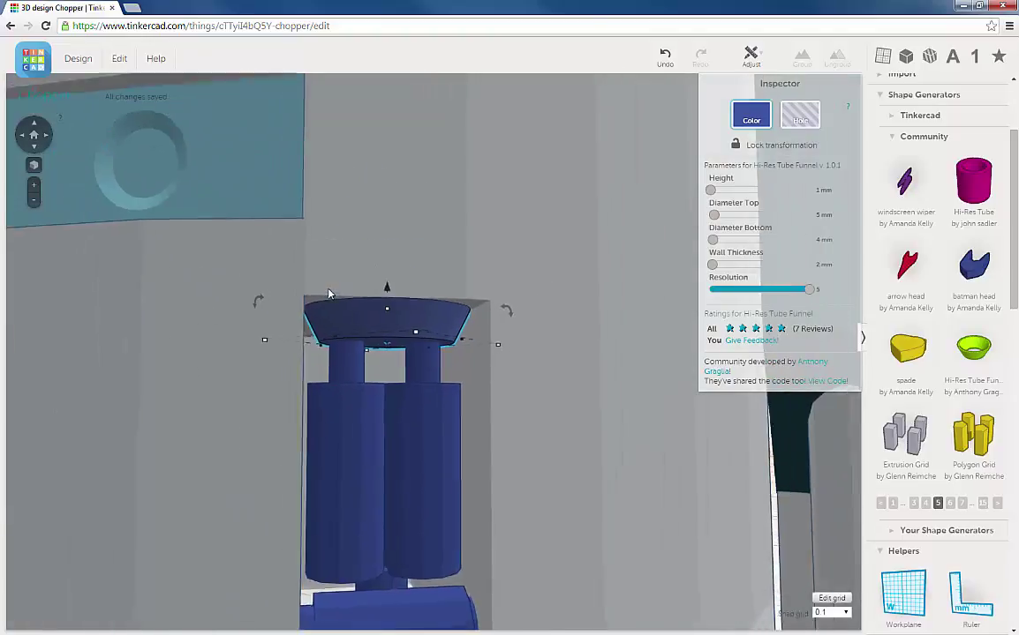
right_drag(341, 429, 418, 433)
scroll(443, 413, up, 8)
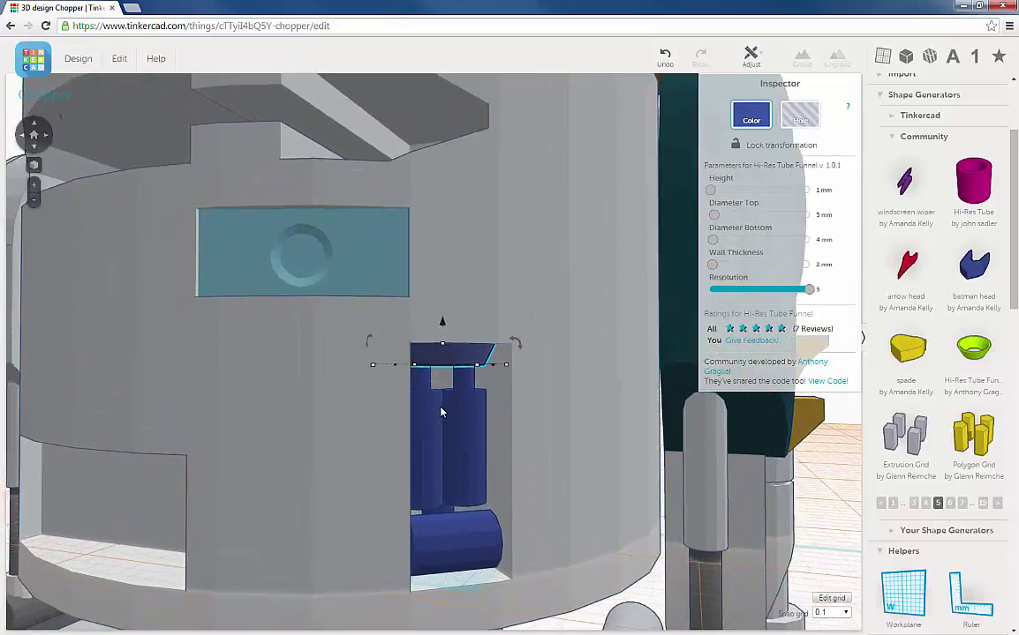
right_drag(449, 413, 450, 414)
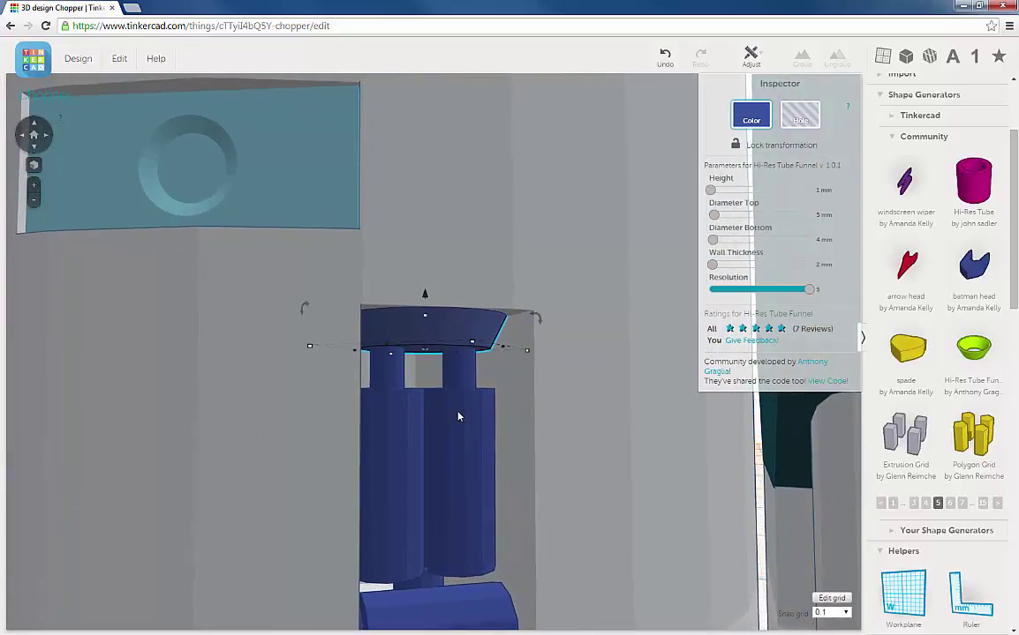
- Duplicate the right-hand upright cylinder, shorten the copy to a thin cap and raise it to 8.90 mm around the peg
click(460, 416)
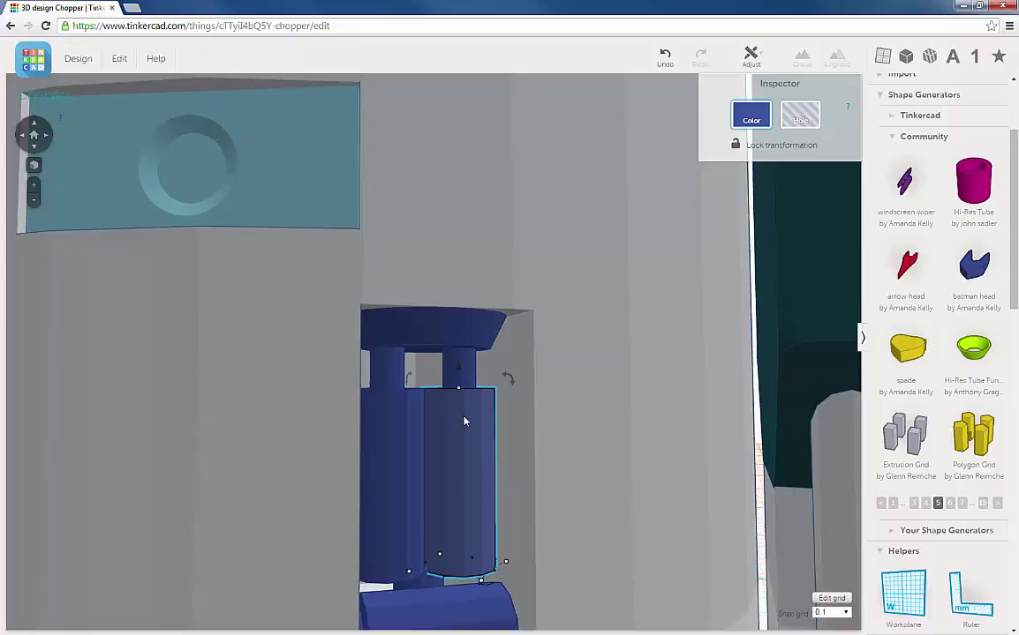
right_drag(463, 421, 452, 427)
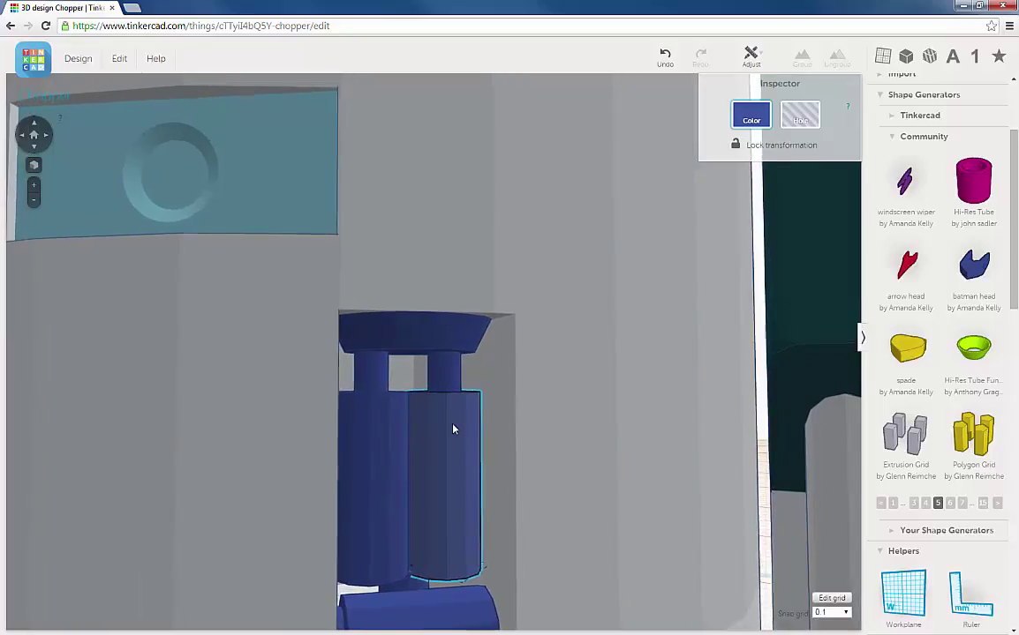
click(122, 65)
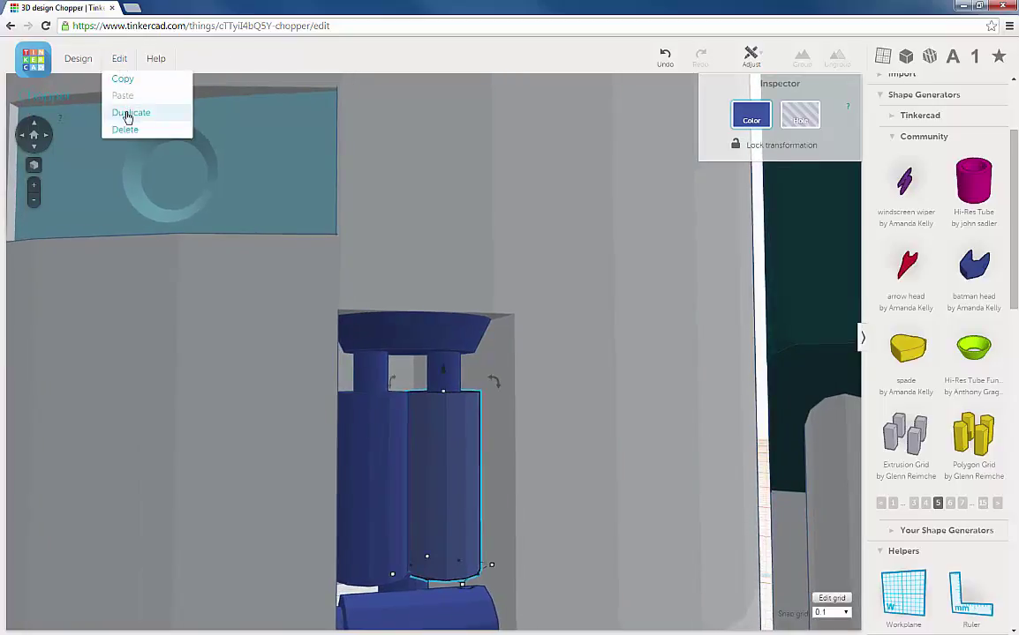
click(128, 112)
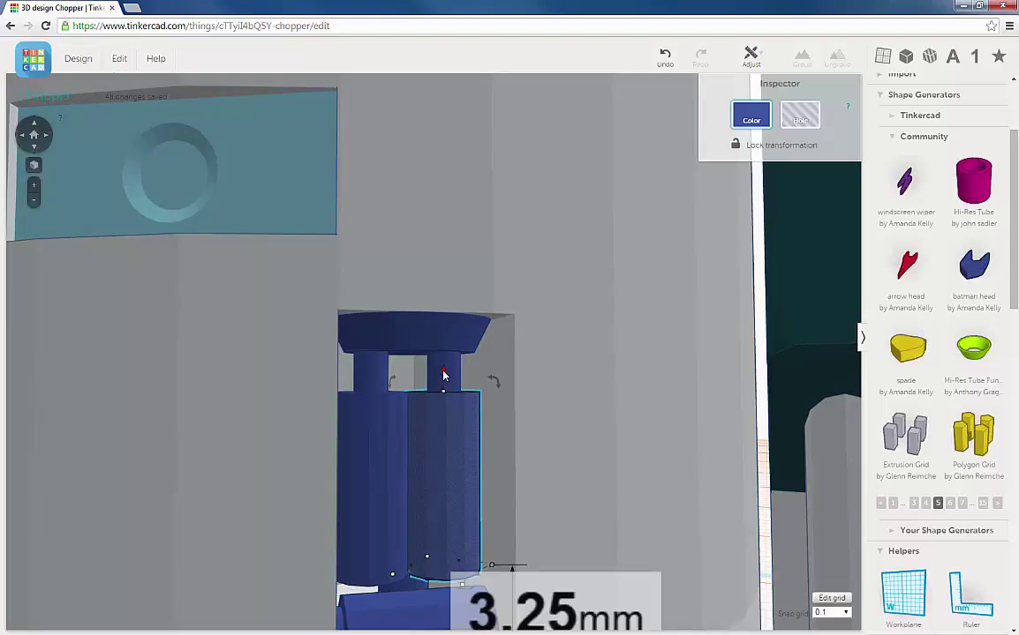
drag(443, 376, 460, 347)
scroll(460, 388, up, 3)
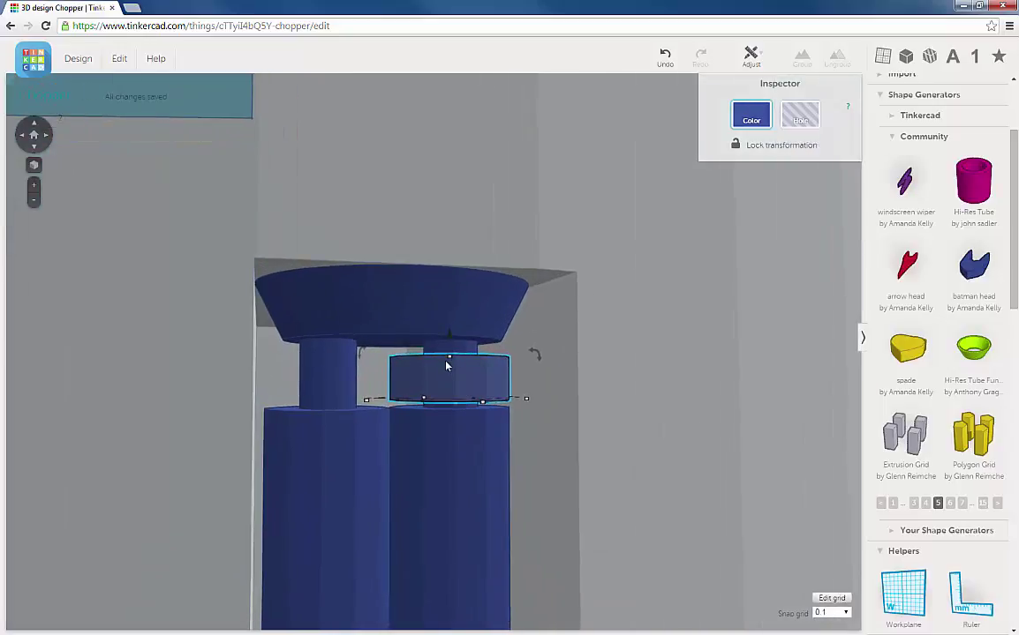
- Lower the thin cap until it rests on the top face of the right-hand upright cylinder
mouse_move(451, 343)
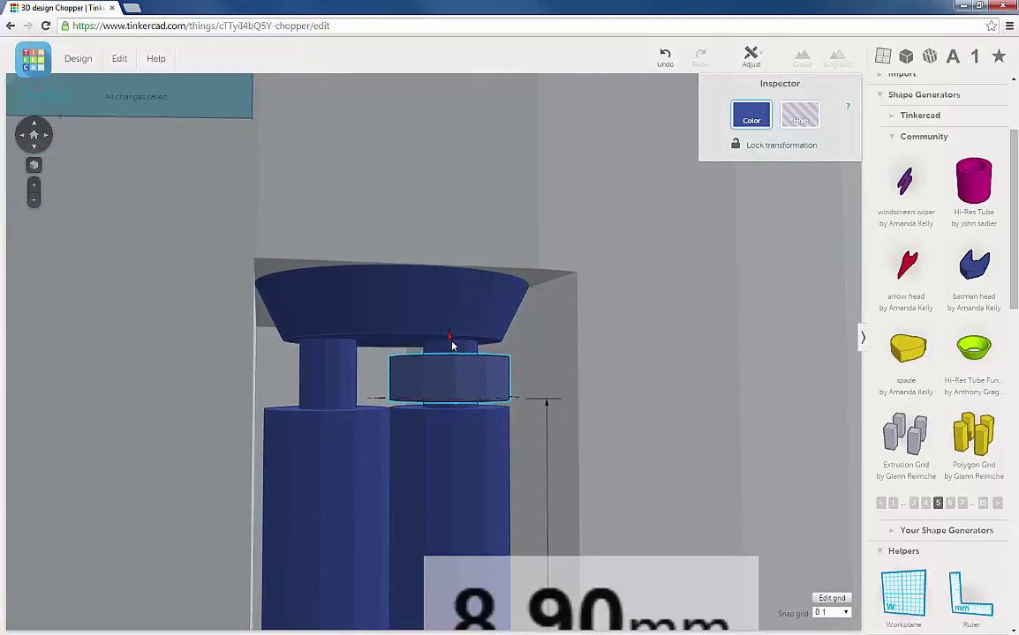
drag(451, 346, 475, 431)
scroll(474, 435, down, 2)
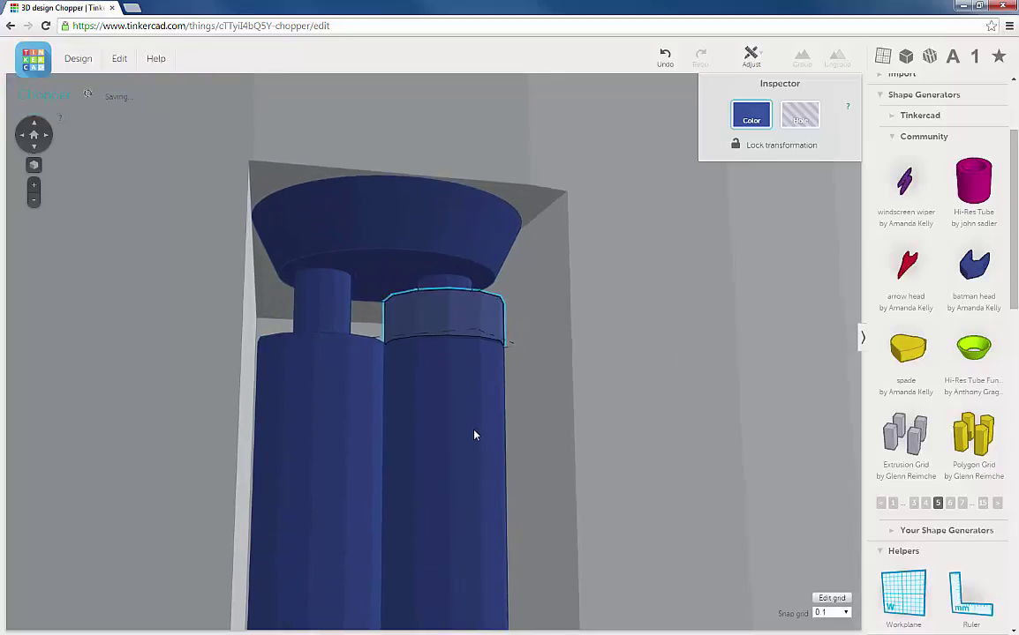
scroll(475, 425, down, 3)
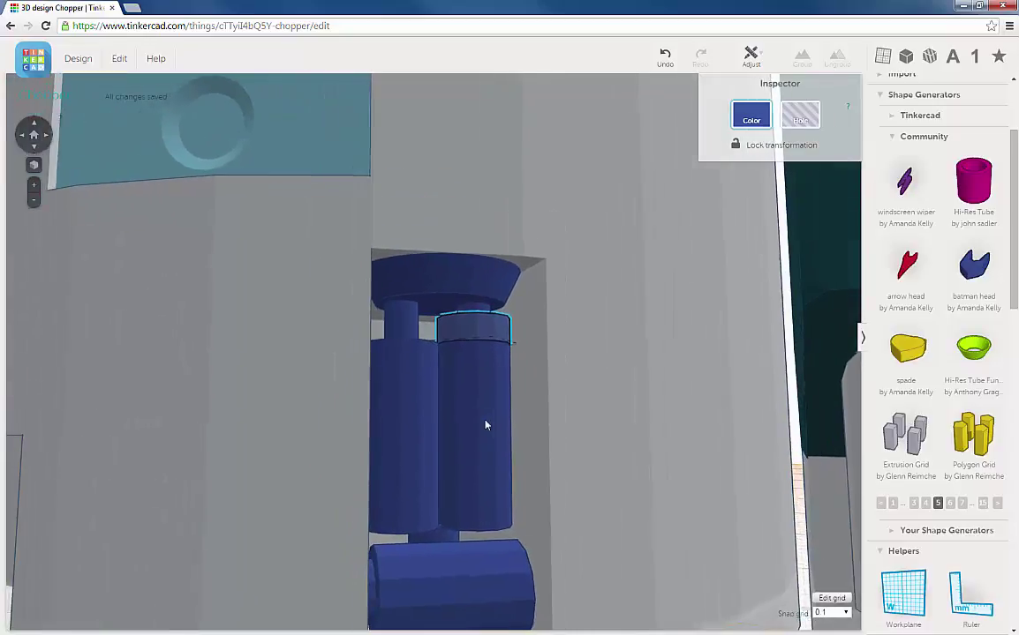
right_drag(491, 457, 461, 458)
right_drag(470, 456, 473, 455)
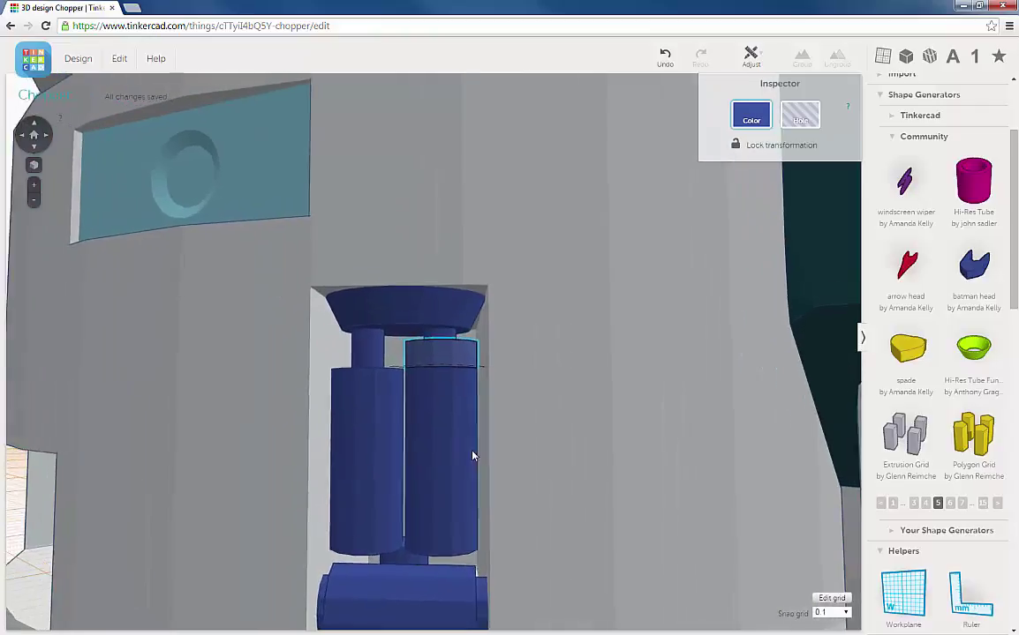
- Duplicate the left-hand upright cylinder, shorten the copy to a cap about 0.65 mm tall and raise it just above the original
click(393, 411)
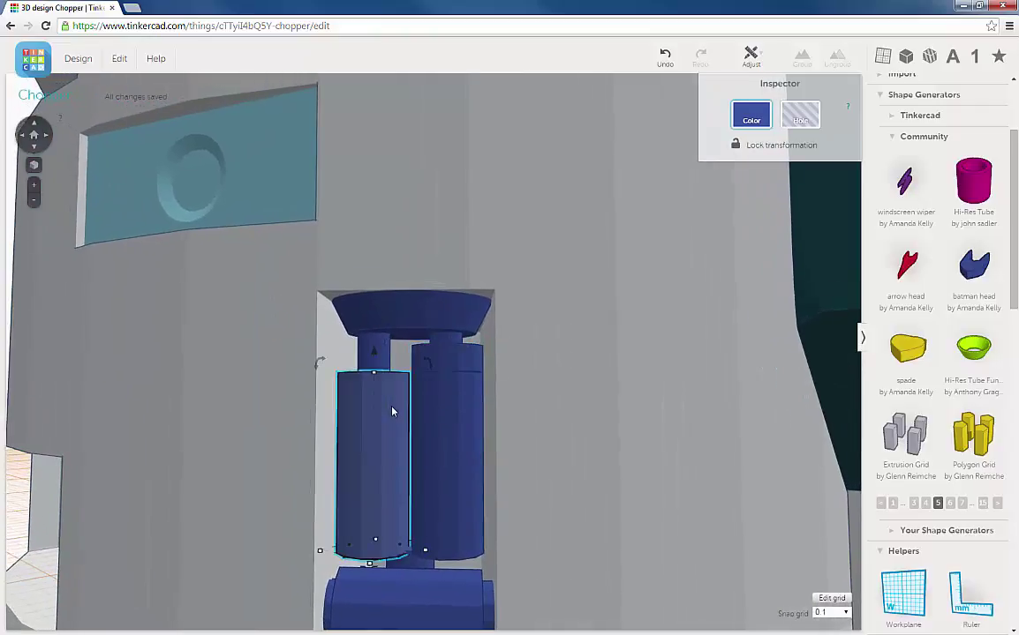
click(120, 60)
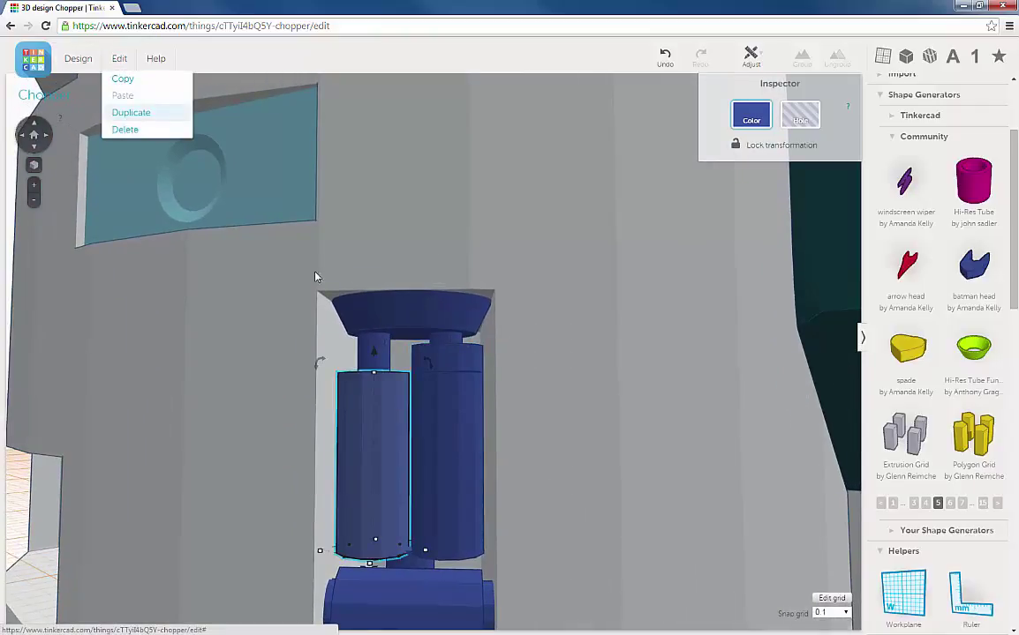
mouse_move(374, 376)
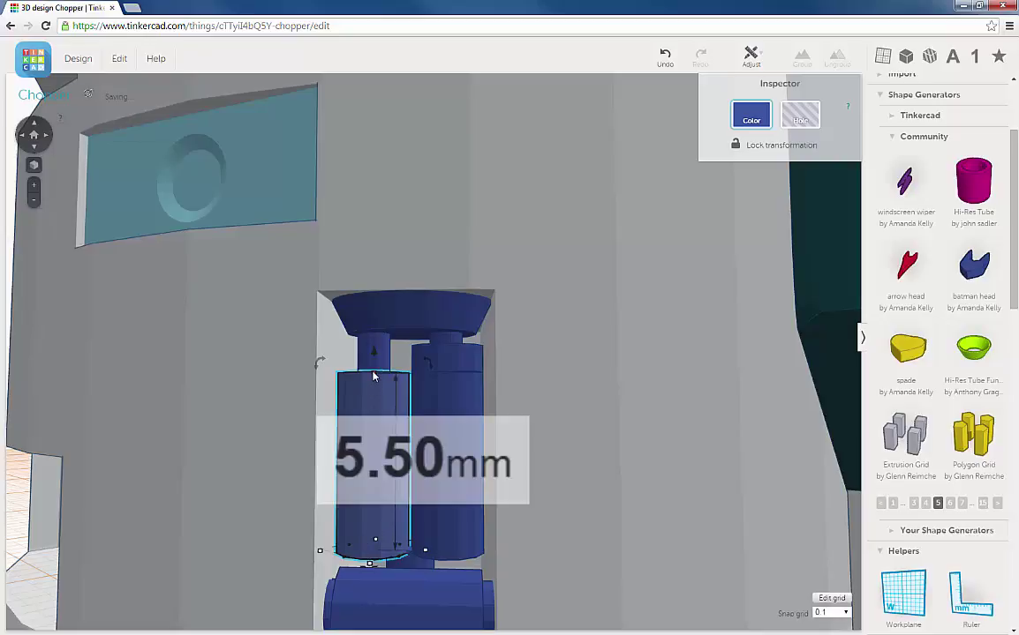
mouse_move(373, 376)
mouse_down()
mouse_move(361, 532)
mouse_move(378, 507)
mouse_move(376, 332)
mouse_move(377, 356)
mouse_up()
scroll(368, 396, up, 3)
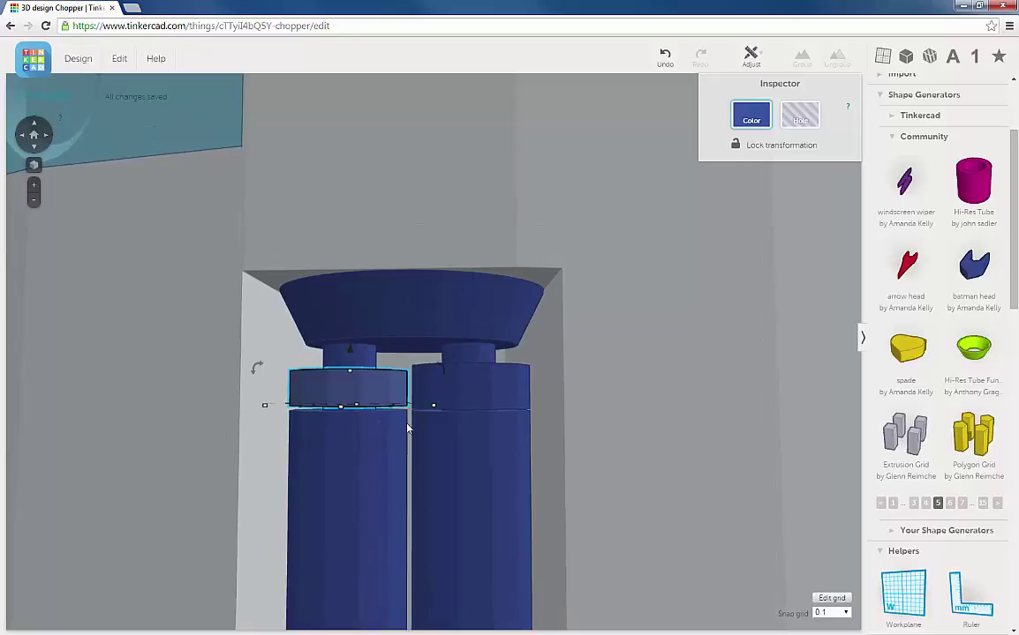
right_drag(369, 432, 370, 410)
mouse_move(363, 360)
mouse_down()
mouse_move(367, 368)
mouse_move(368, 356)
mouse_up()
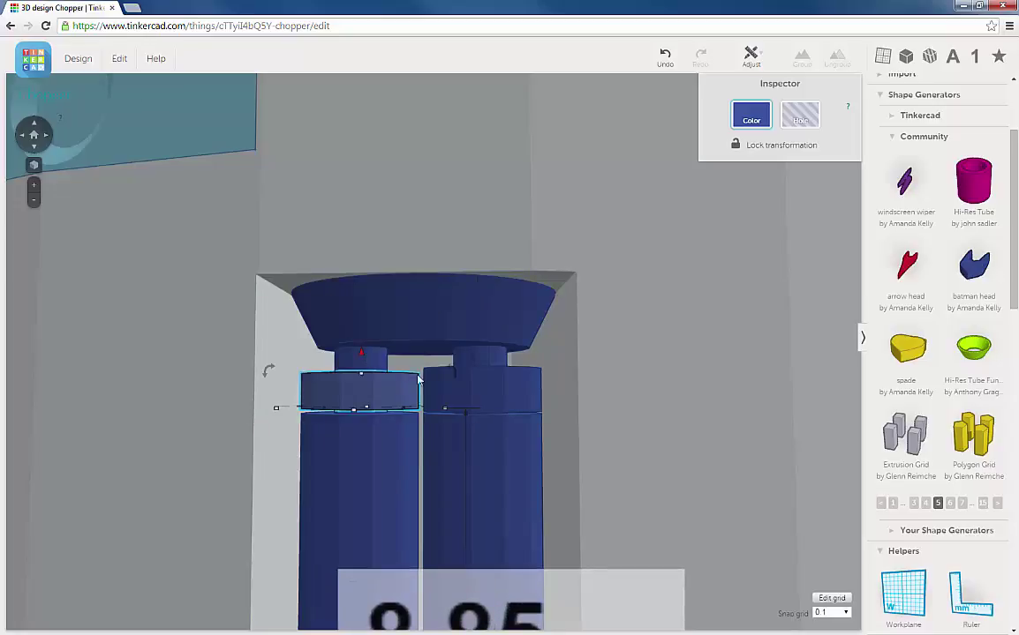
- Try to reduce the right-hand cap's height so its top is level with the left-hand cap
click(479, 385)
drag(480, 372, 452, 411)
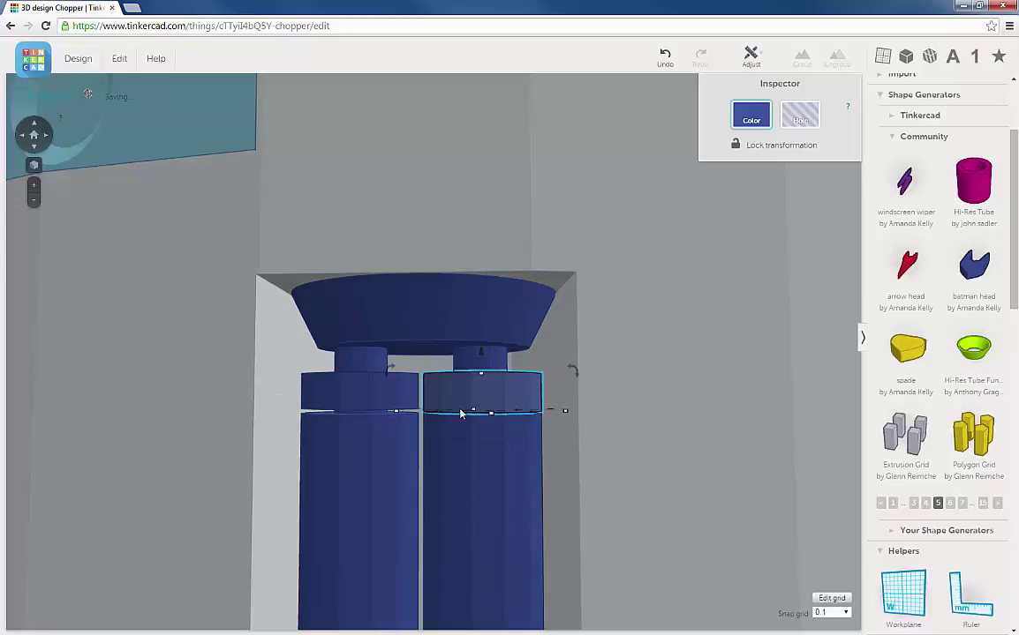
scroll(461, 413, down, 5)
right_drag(508, 414, 482, 447)
scroll(493, 407, down, 3)
click(93, 459)
scroll(532, 430, up, 4)
scroll(532, 431, down, 3)
scroll(496, 448, up, 1)
scroll(469, 403, up, 5)
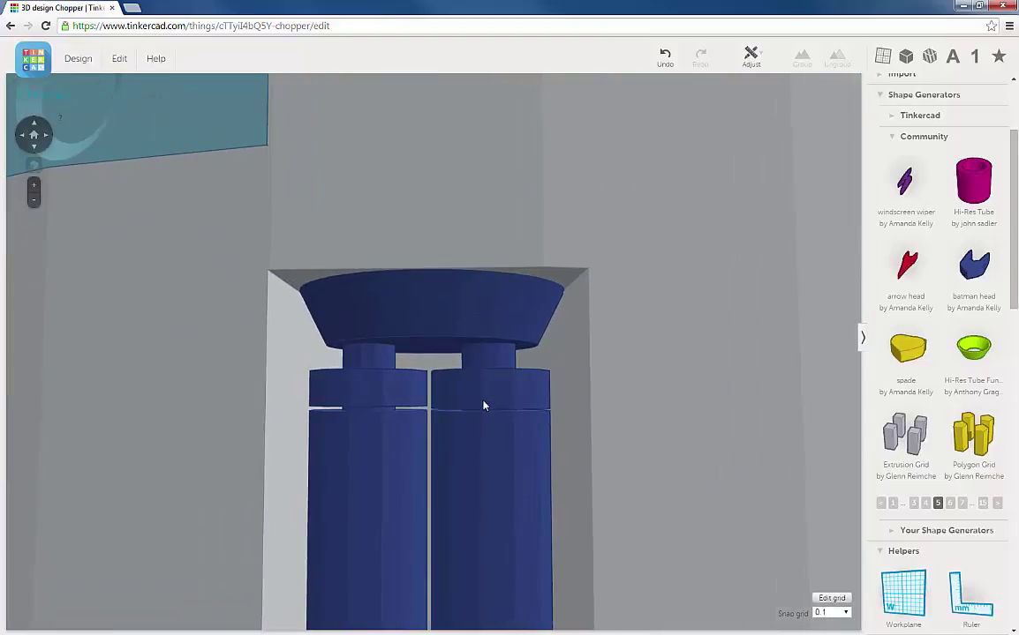
- Try a 0.70 mm height for the right-hand cap and lift it to 8.90 mm, leaving a thin gap above its cylinder
click(486, 402)
drag(490, 355, 490, 351)
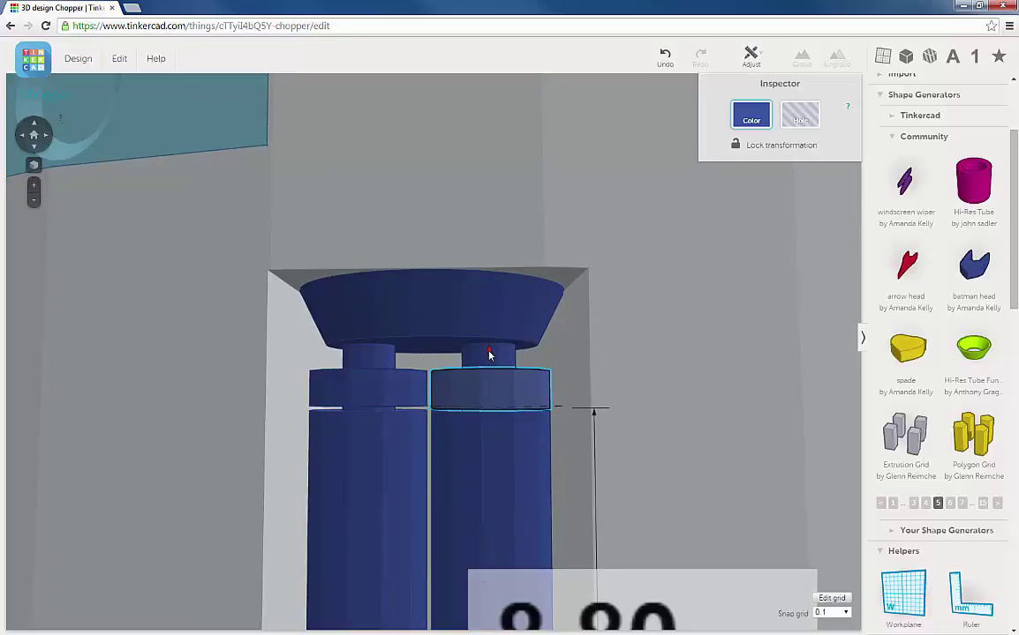
drag(490, 352, 490, 355)
mouse_move(492, 375)
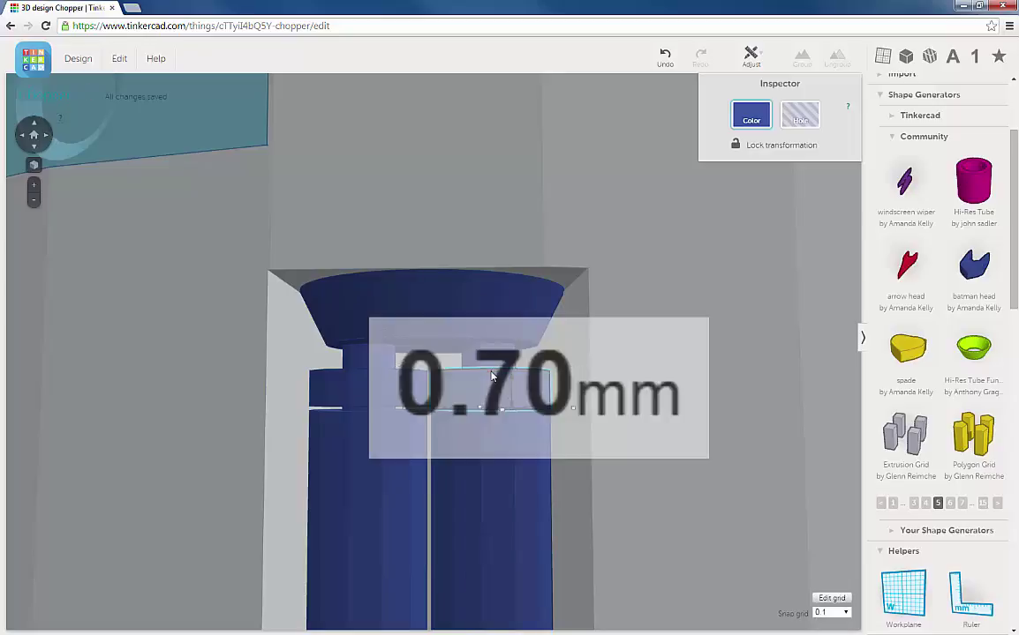
drag(492, 375, 489, 353)
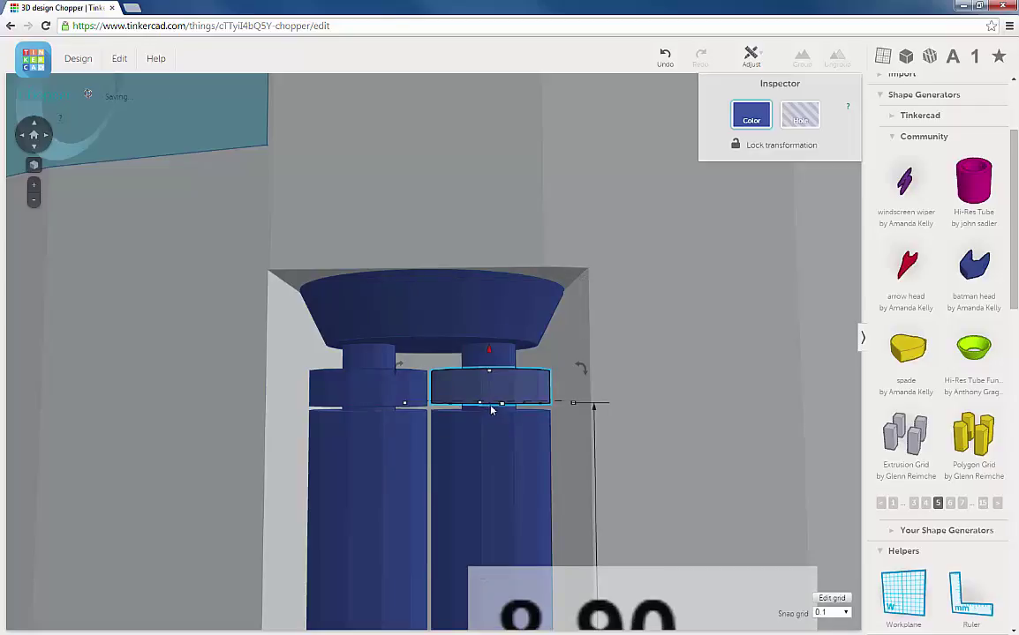
right_drag(492, 403, 489, 364)
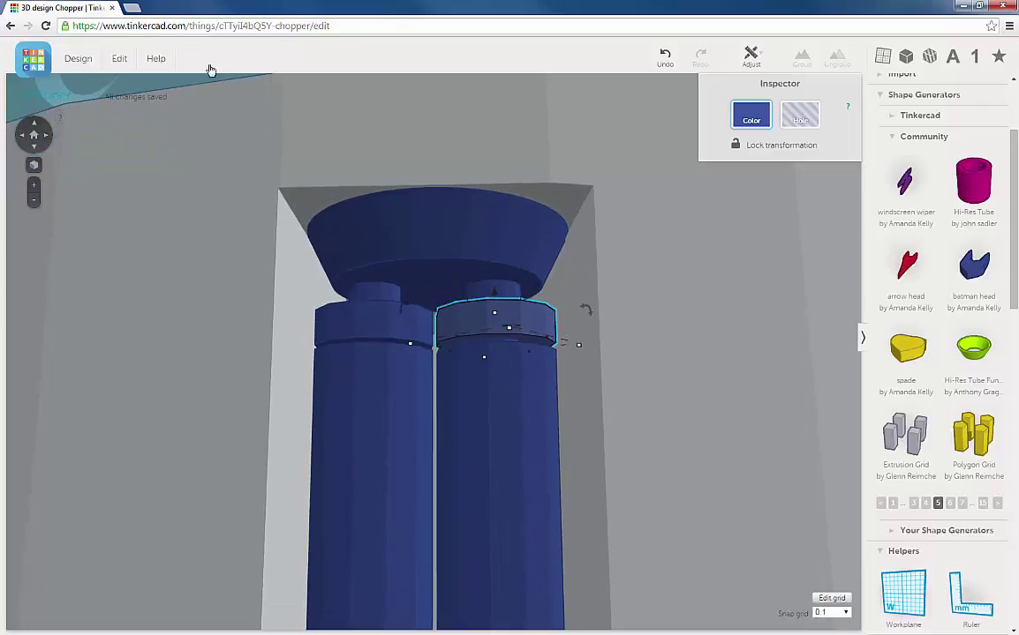
- Undo the recent height and position changes made to the right-hand cap
click(664, 58)
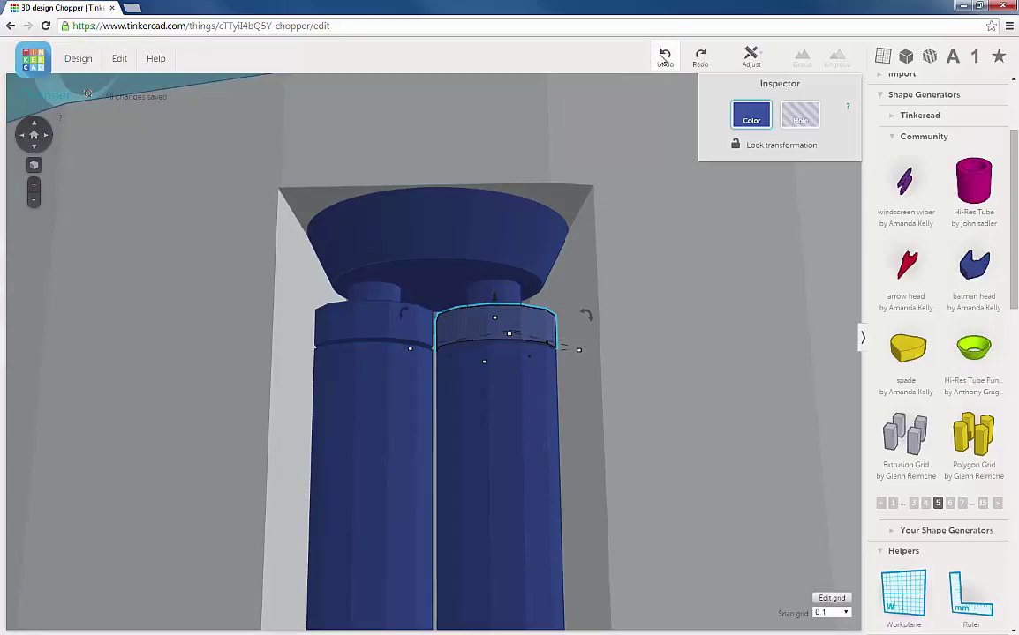
click(664, 58)
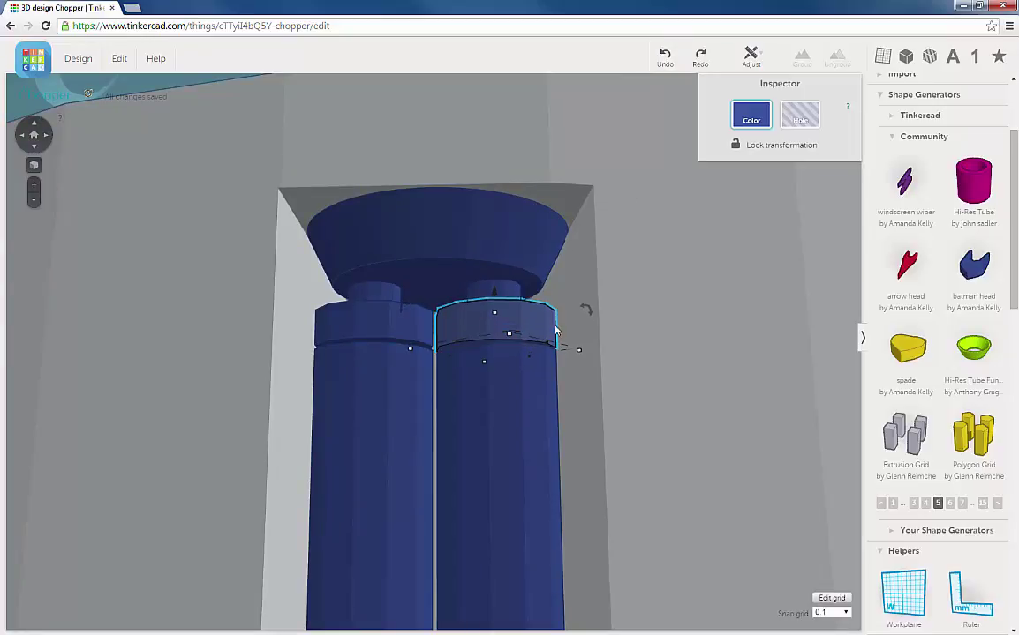
right_drag(536, 359, 539, 352)
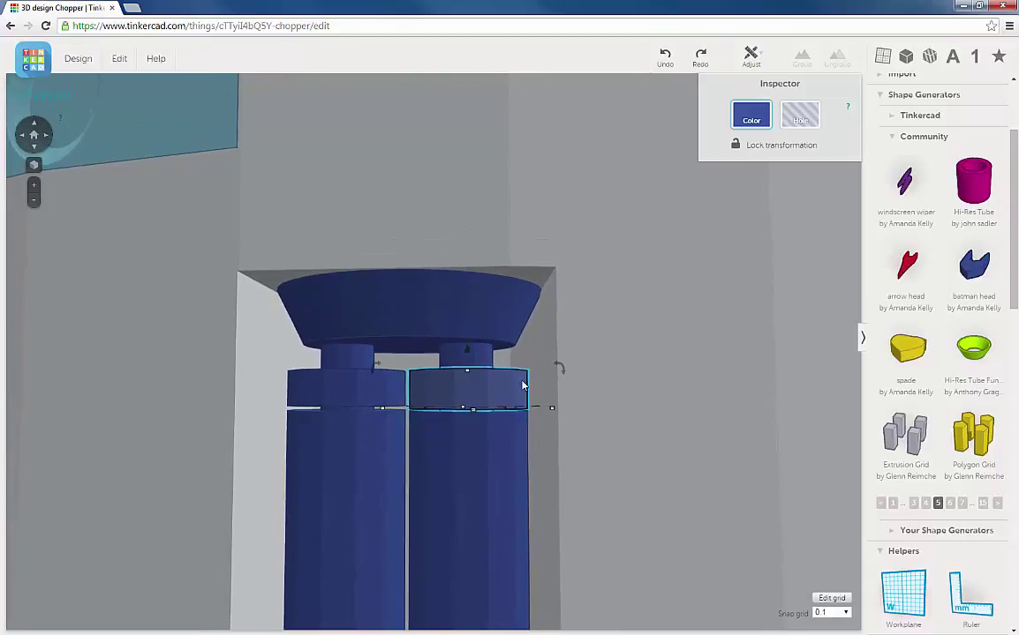
right_drag(470, 414, 479, 391)
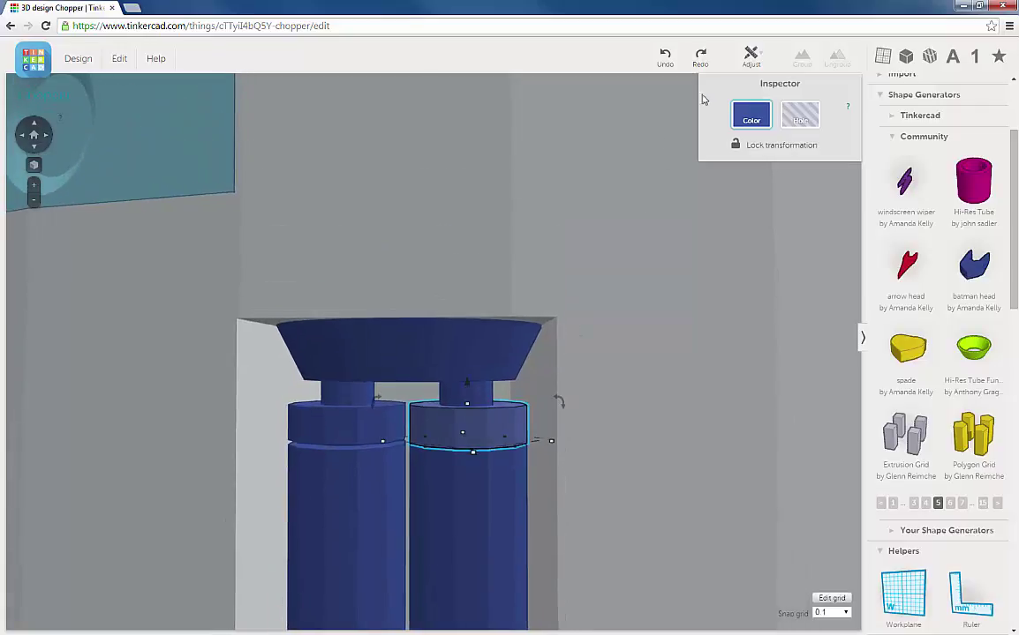
click(666, 57)
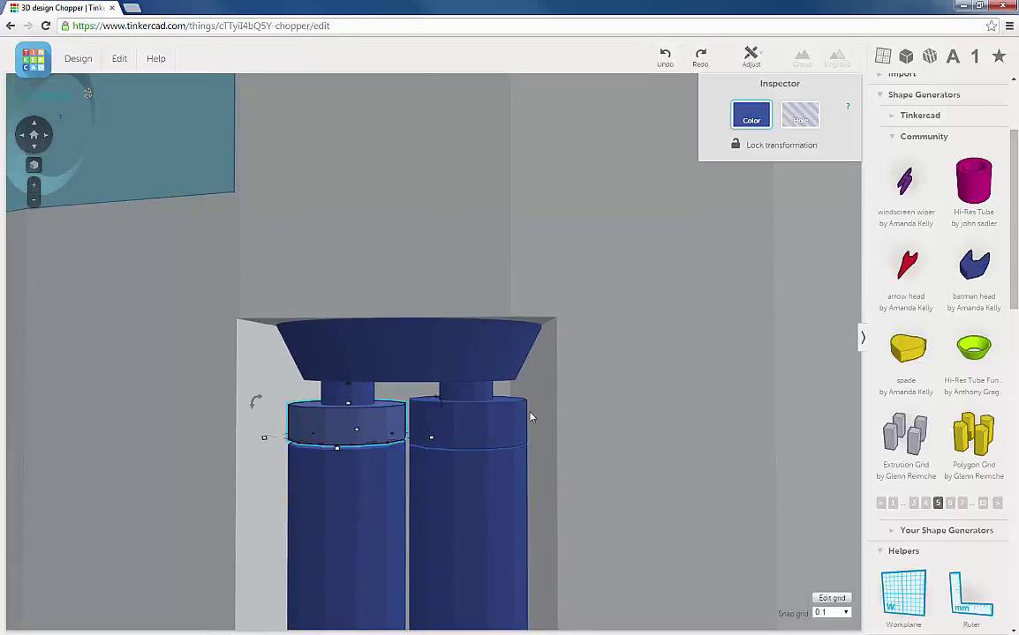
- Increase the left-hand cap's height to match the right-hand cap and lower it onto the left-hand upright cylinder
right_drag(506, 428, 507, 421)
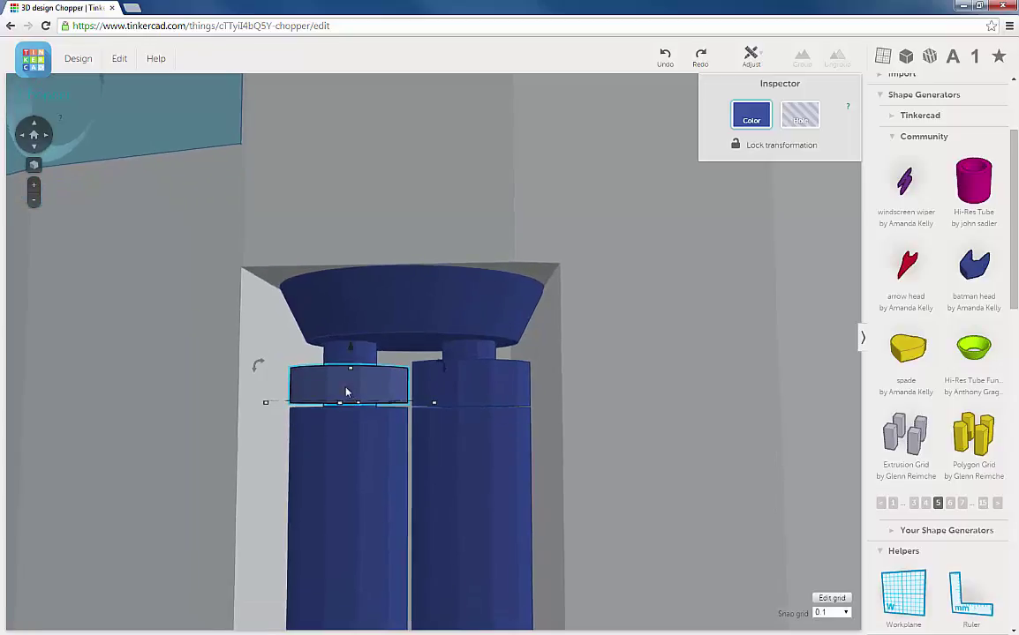
mouse_move(352, 366)
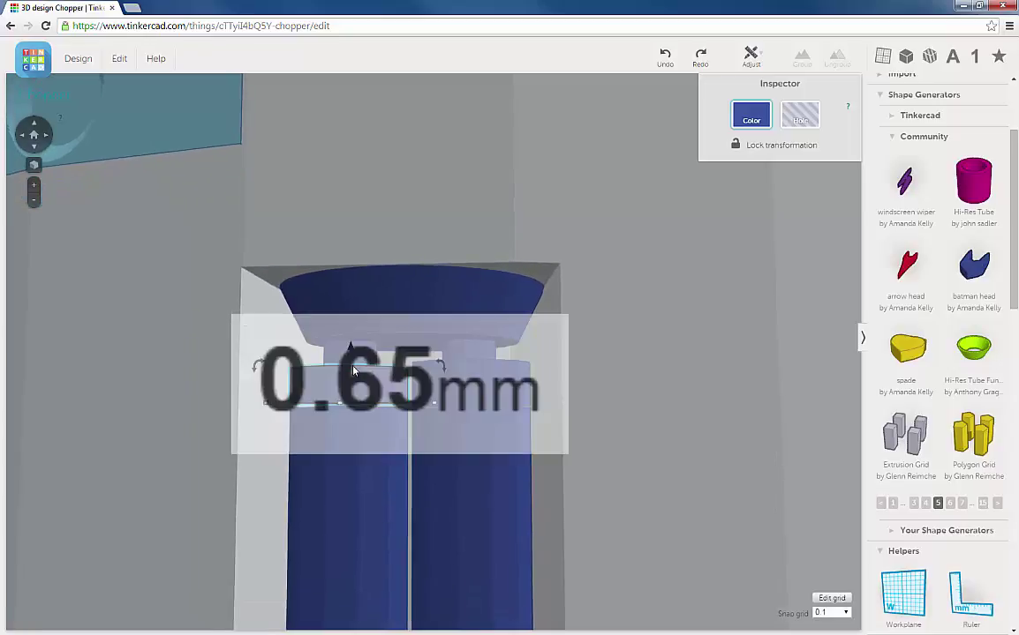
drag(352, 371, 357, 366)
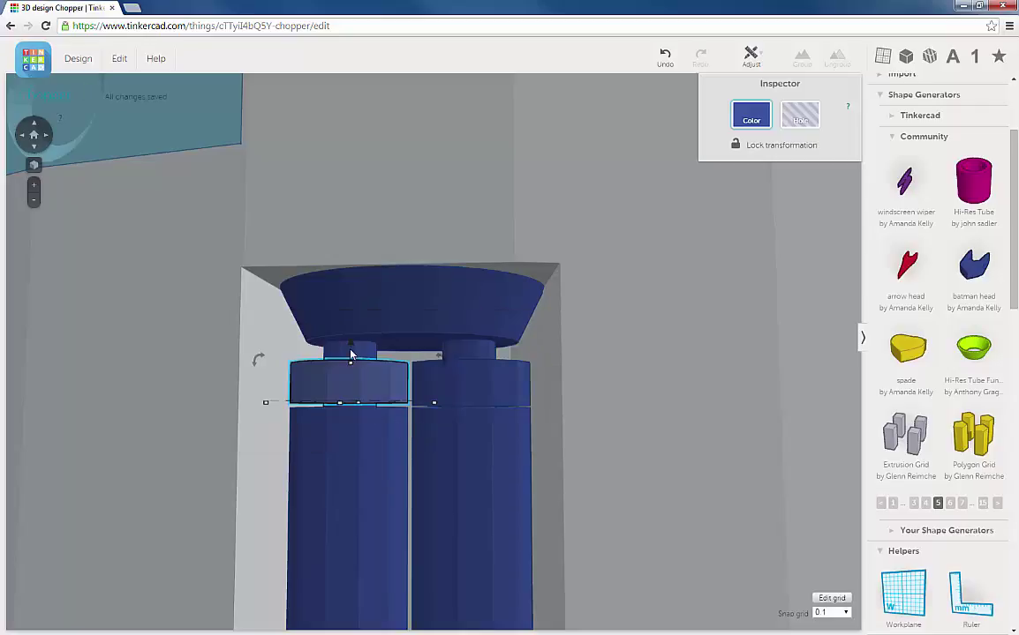
mouse_move(350, 351)
mouse_down()
mouse_move(360, 359)
mouse_move(353, 346)
mouse_move(350, 364)
mouse_up()
scroll(446, 412, down, 5)
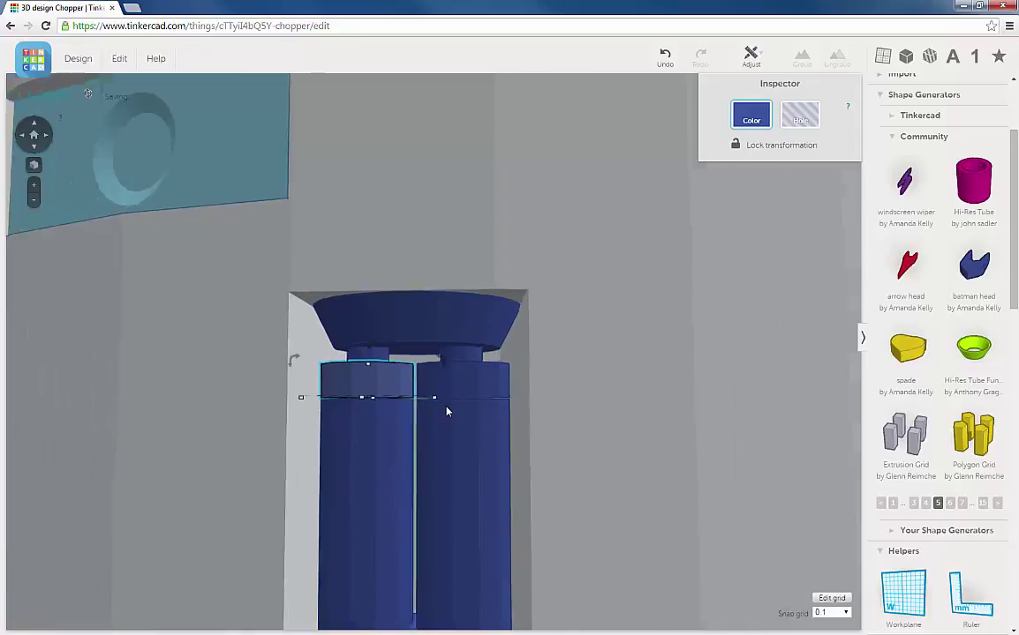
scroll(503, 411, down, 6)
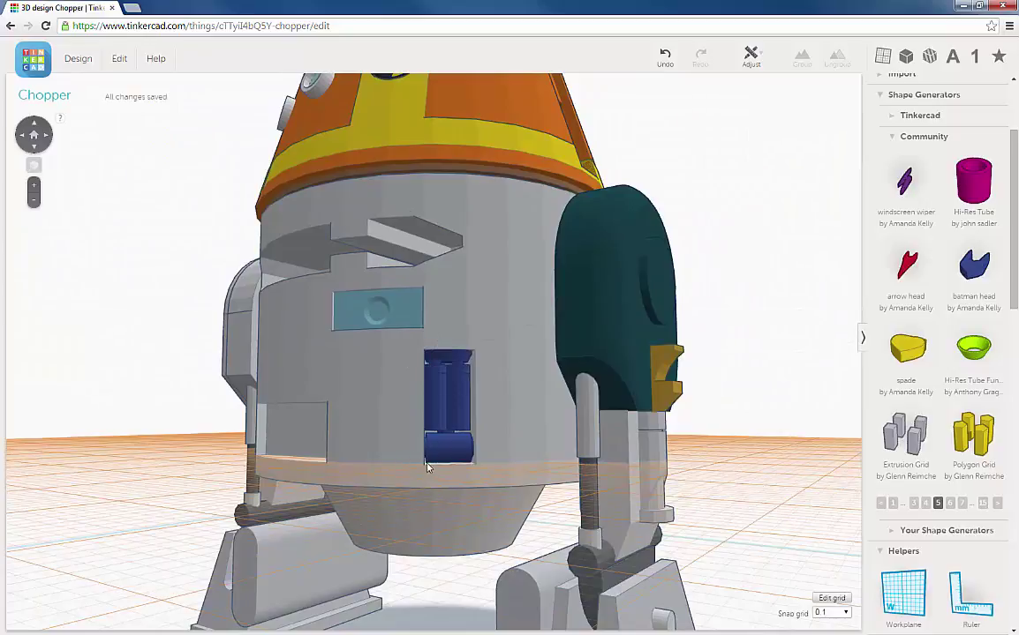
right_drag(428, 468, 486, 485)
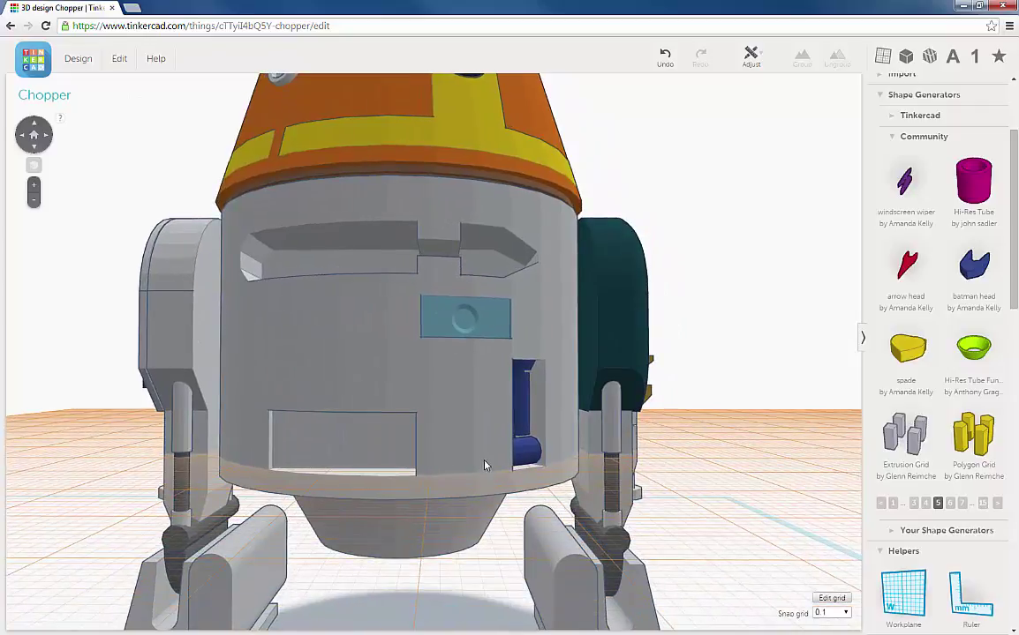